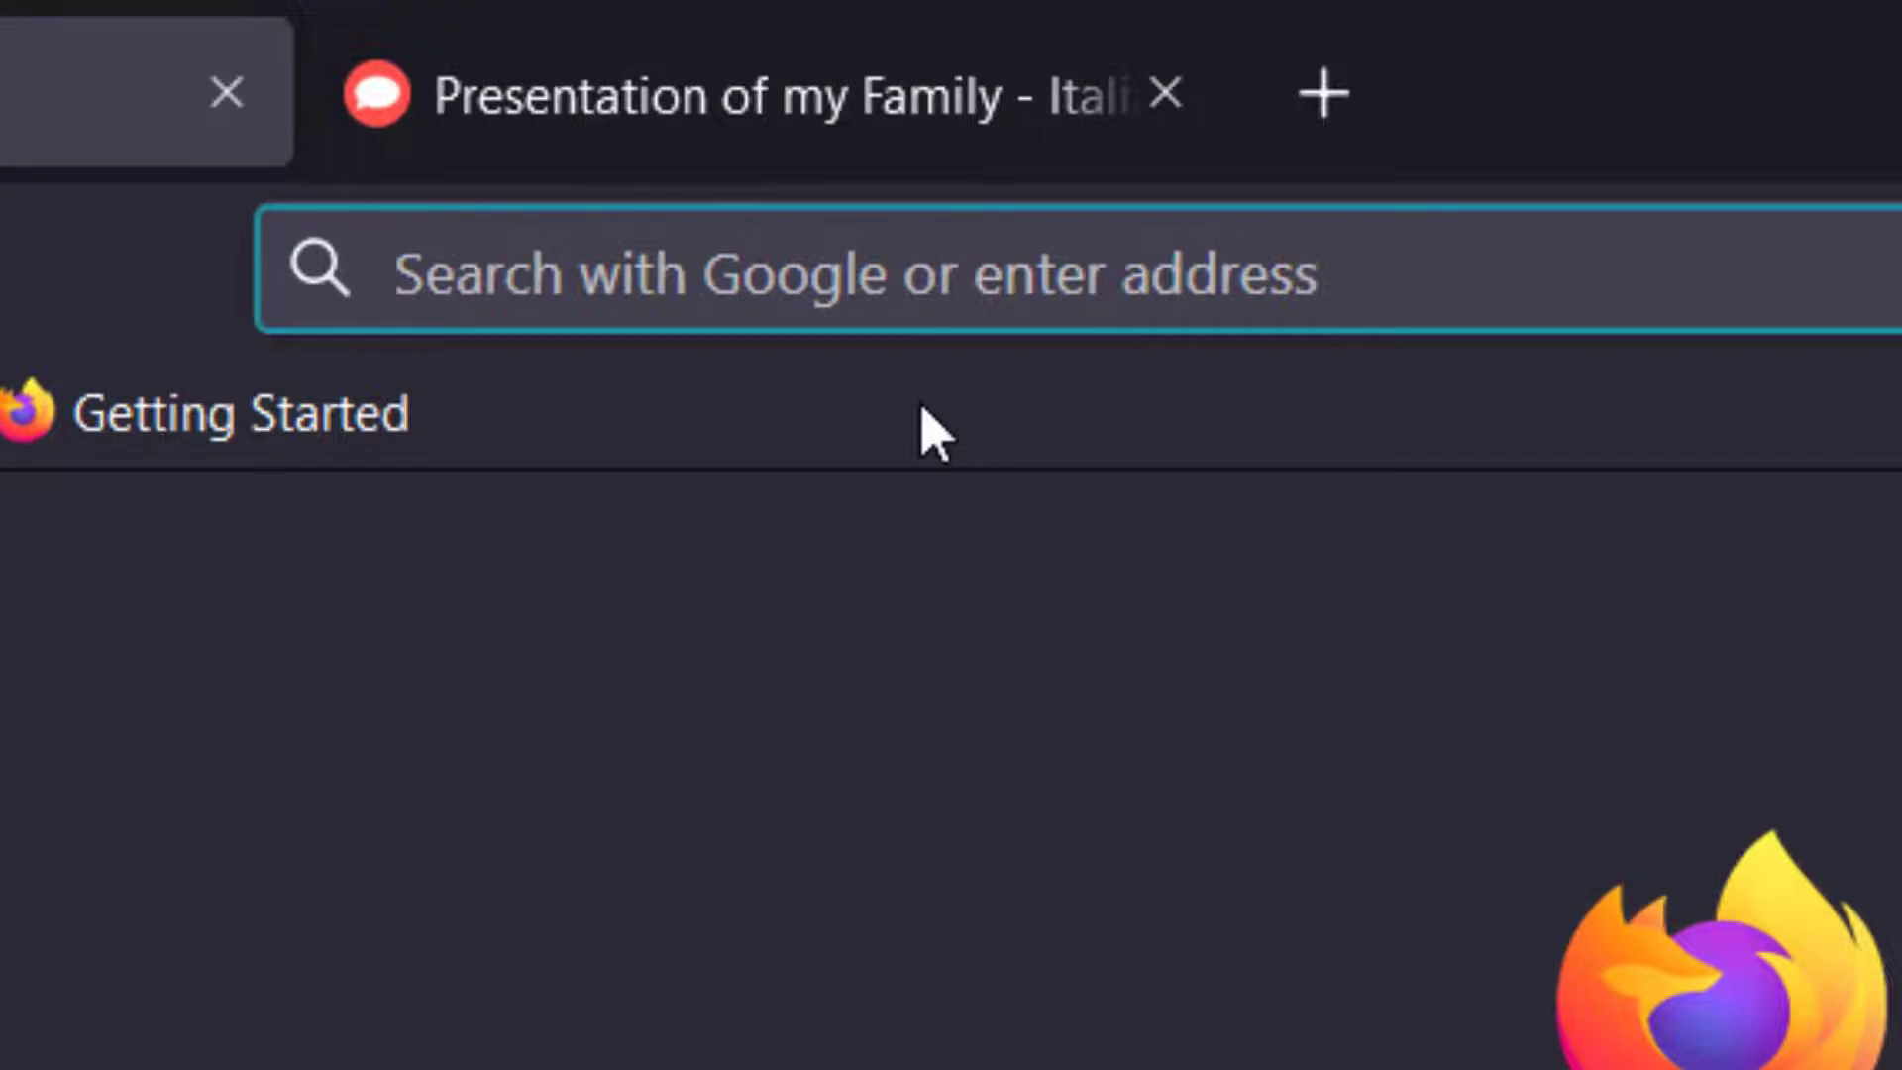
# Open freetexttospeech.org and select the voice American English (en-US): MichaelV3 (male, enhanced dnn).
pyautogui.write('freetexttospeech.org/')
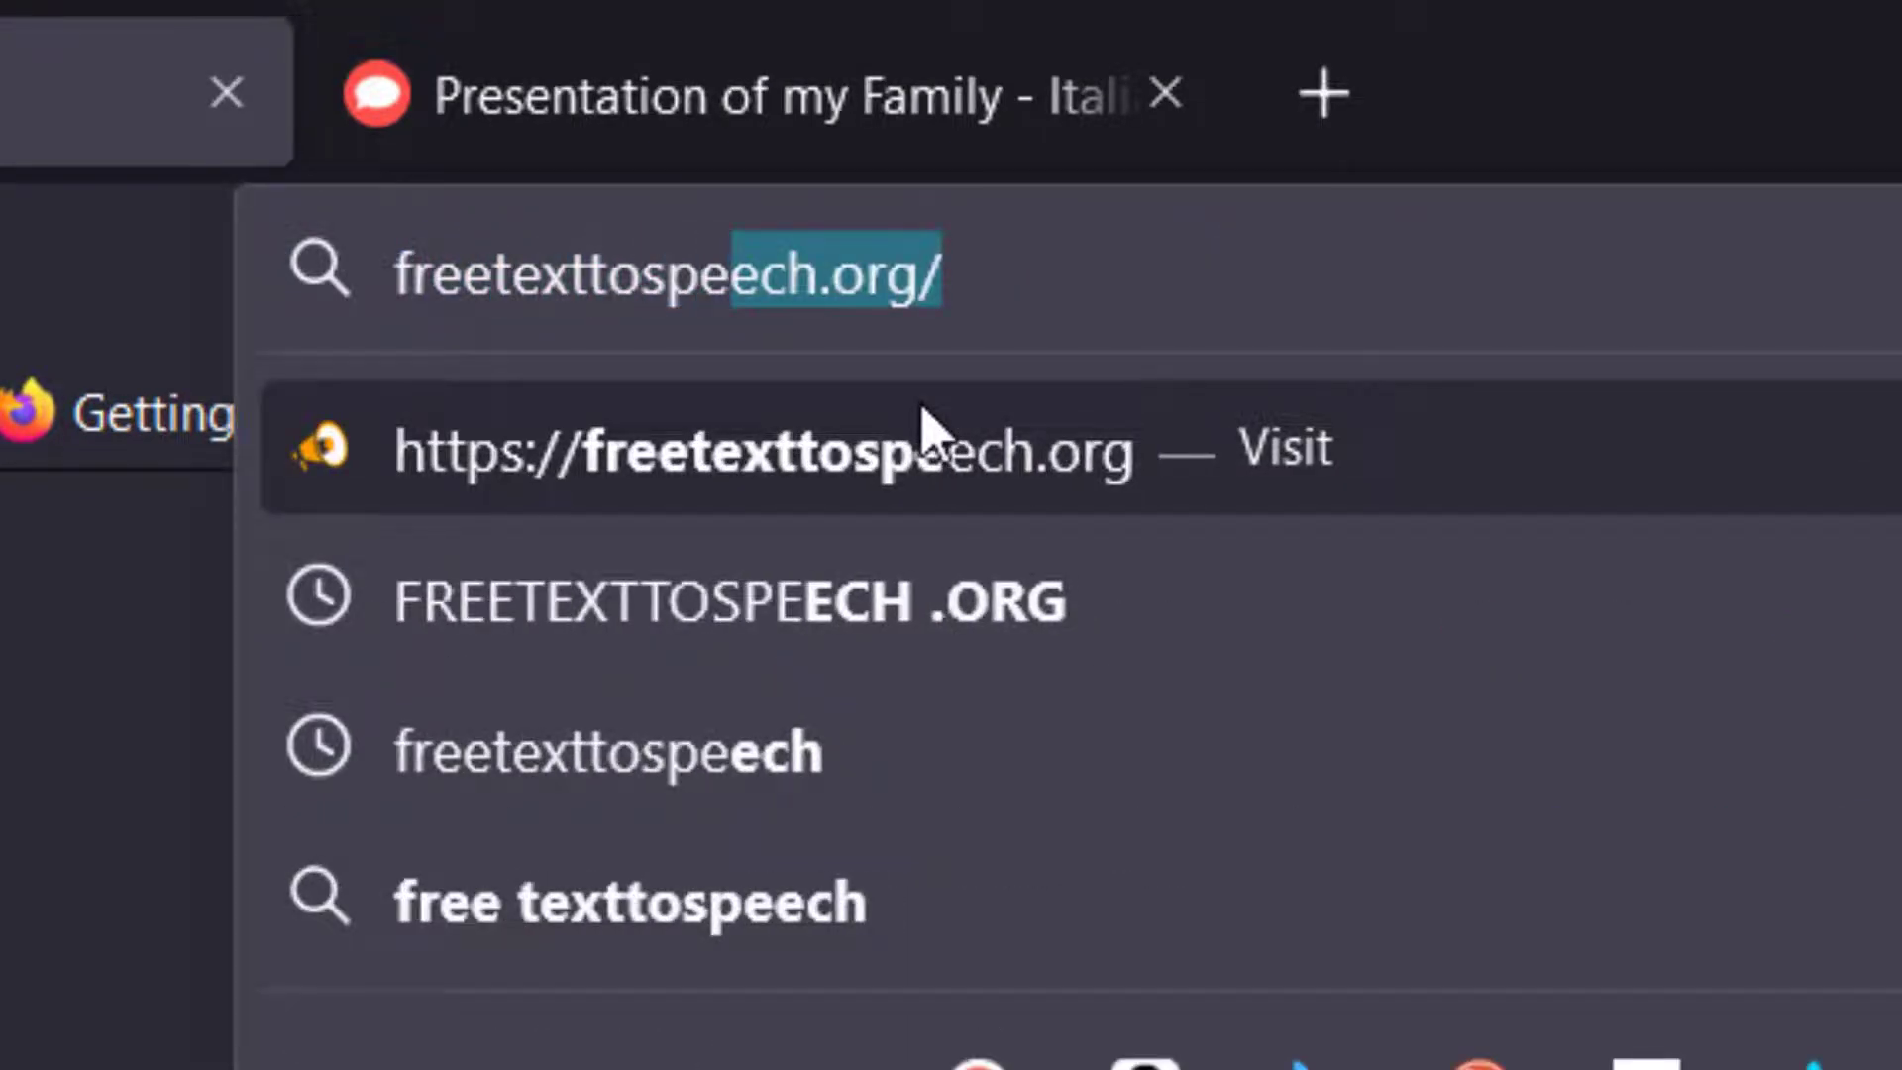
pyautogui.click(922, 426)
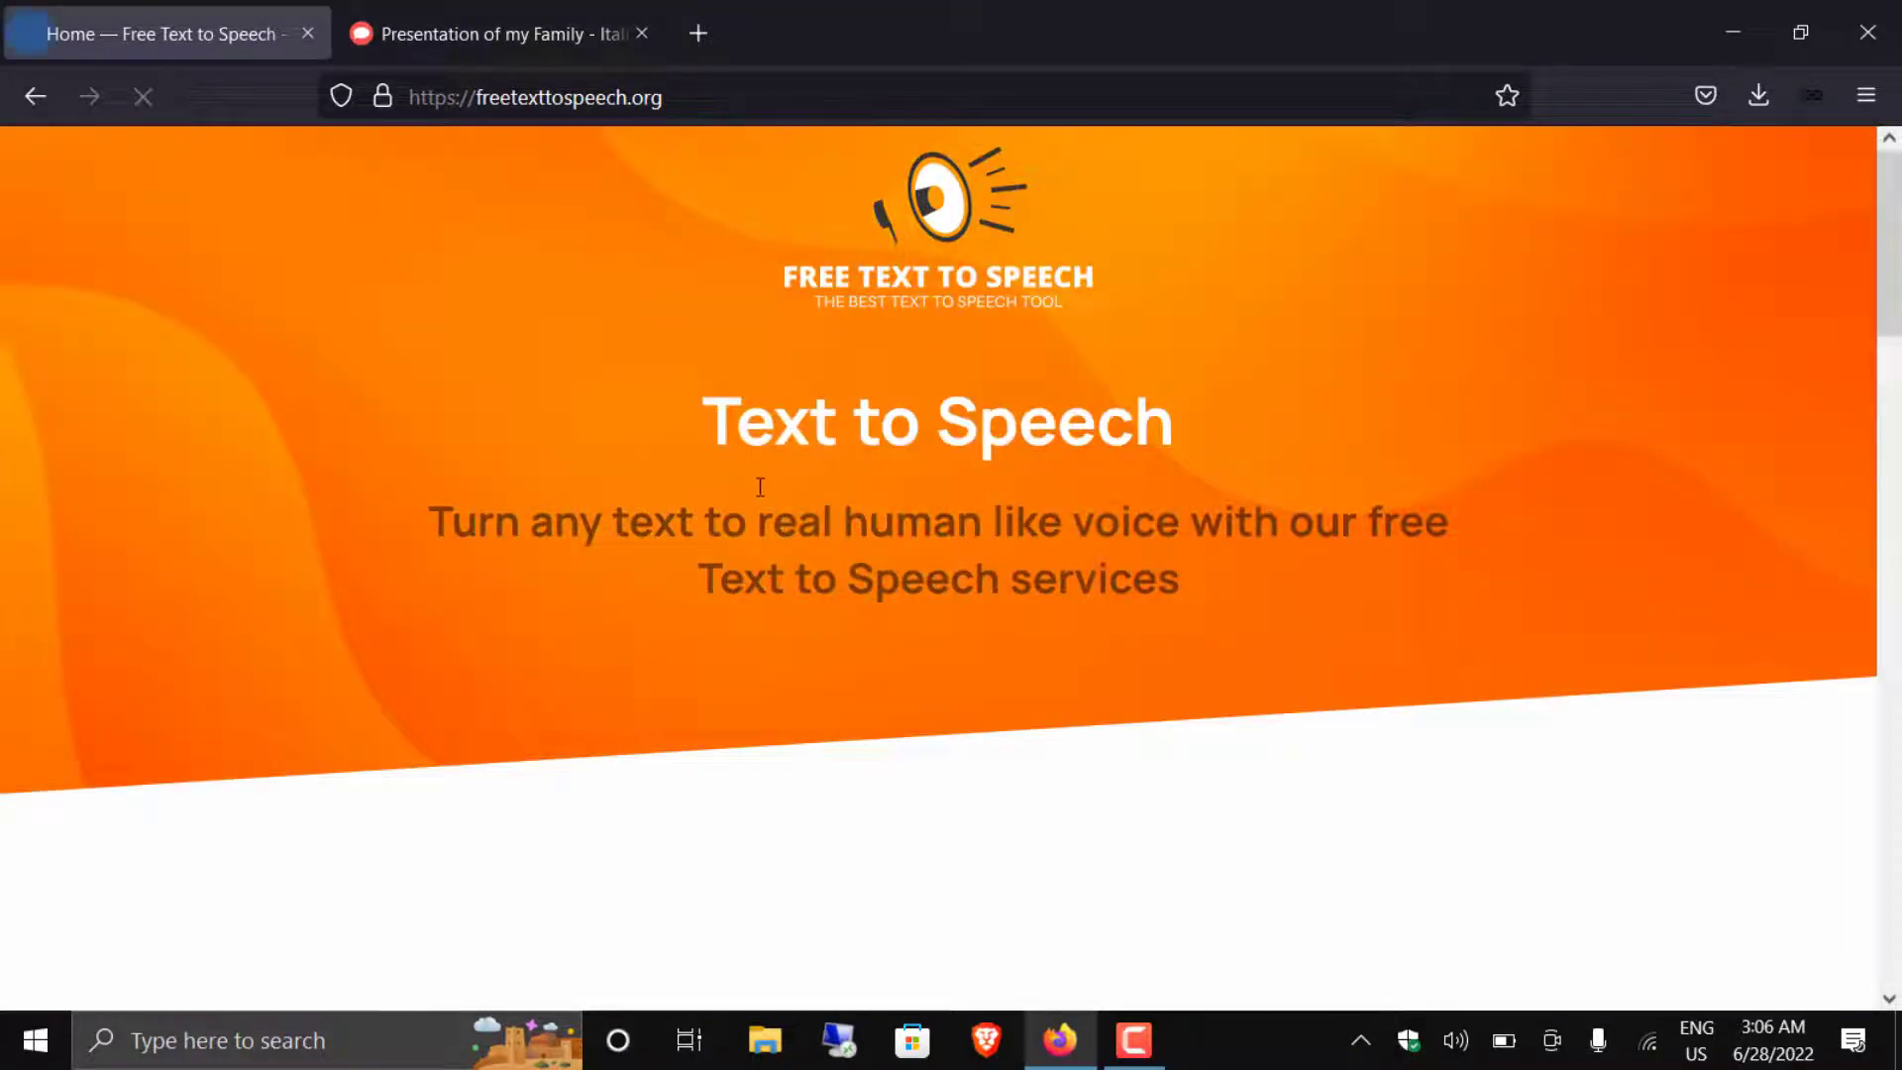
pyautogui.scroll(-8, 698, 644)
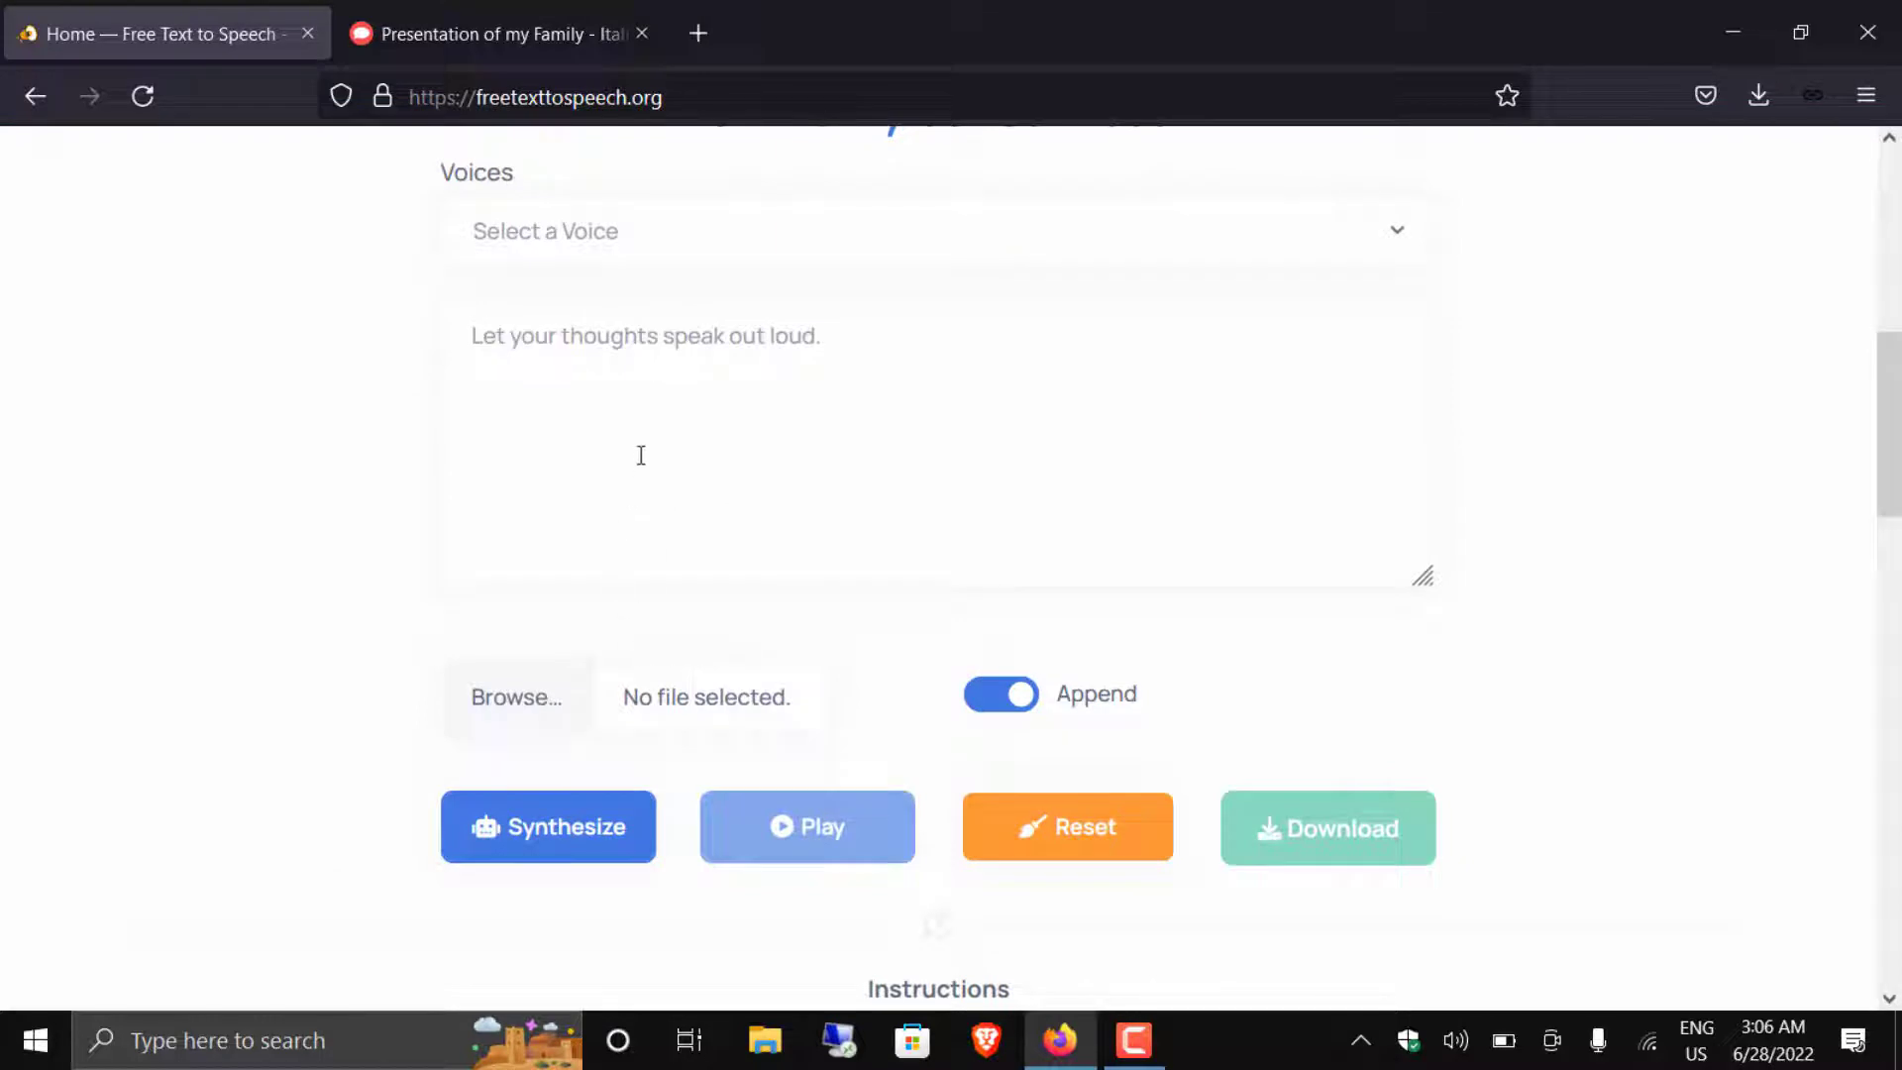
pyautogui.click(700, 242)
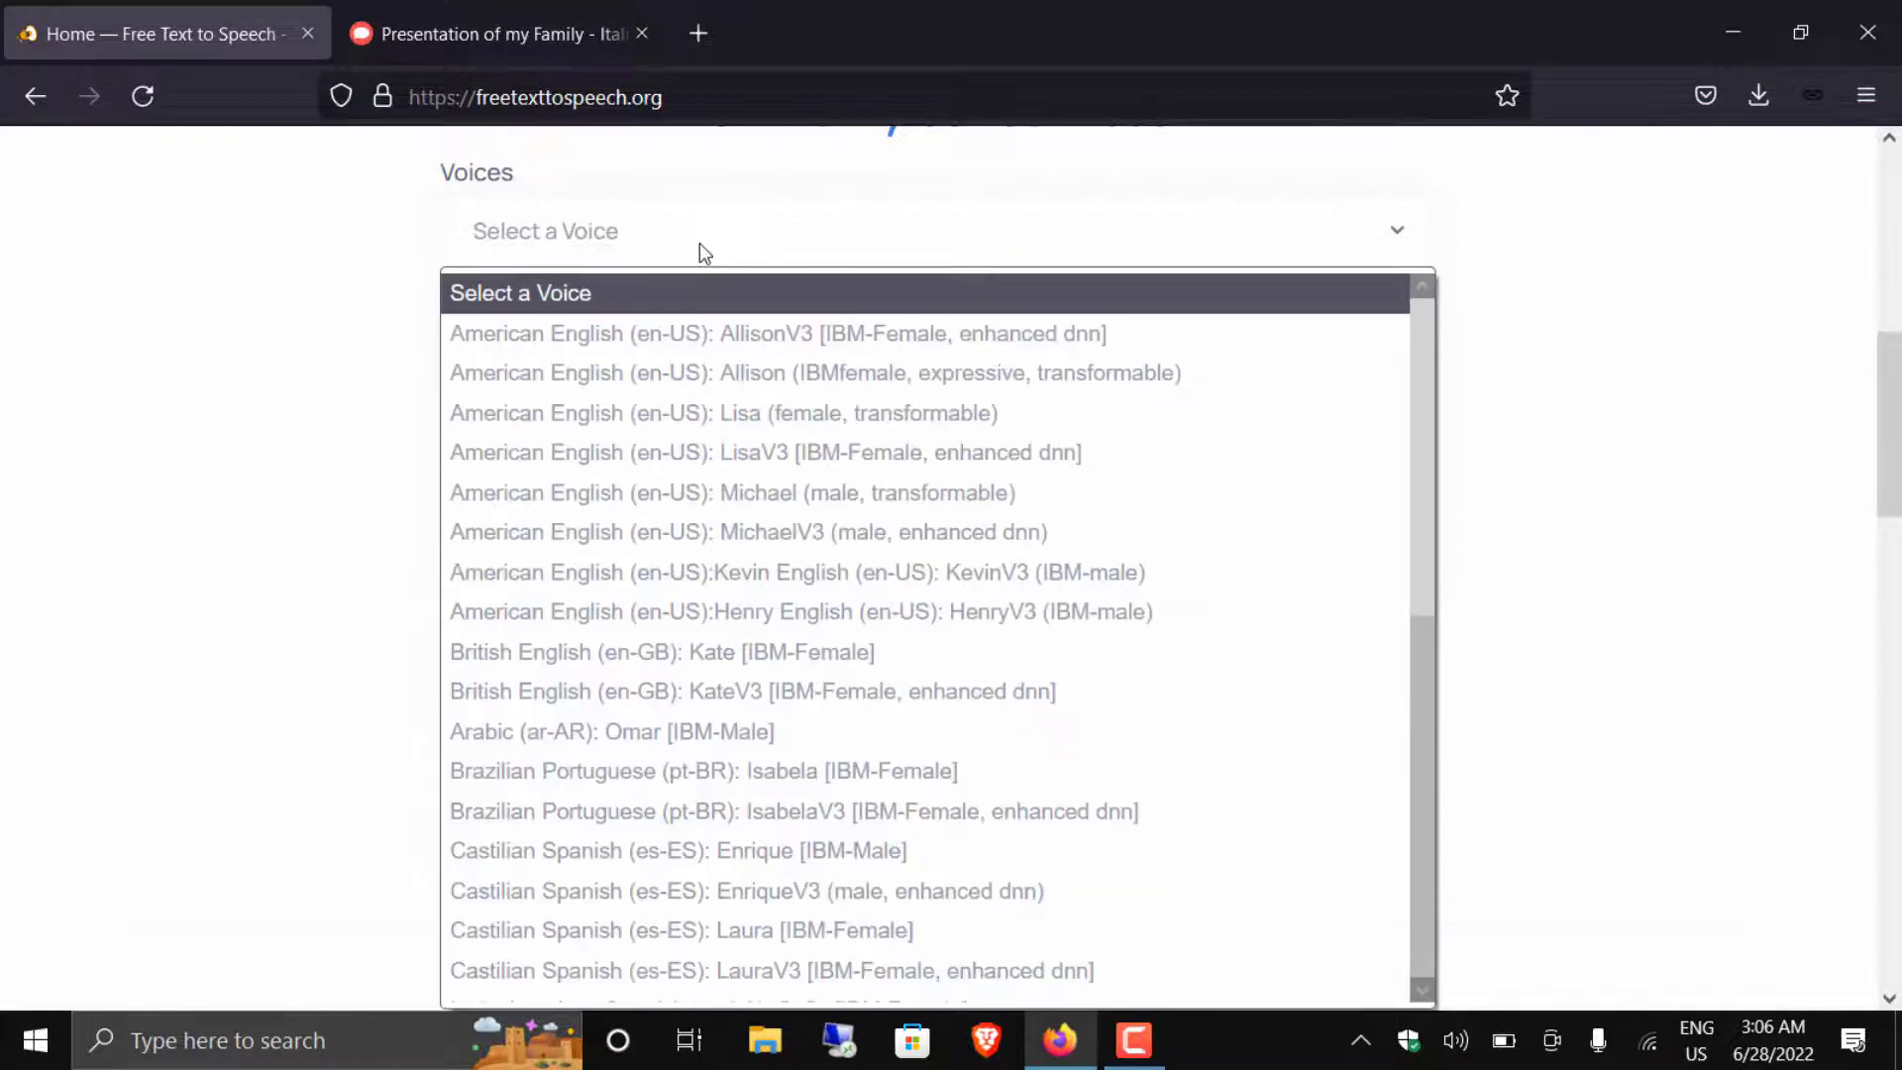
pyautogui.click(734, 532)
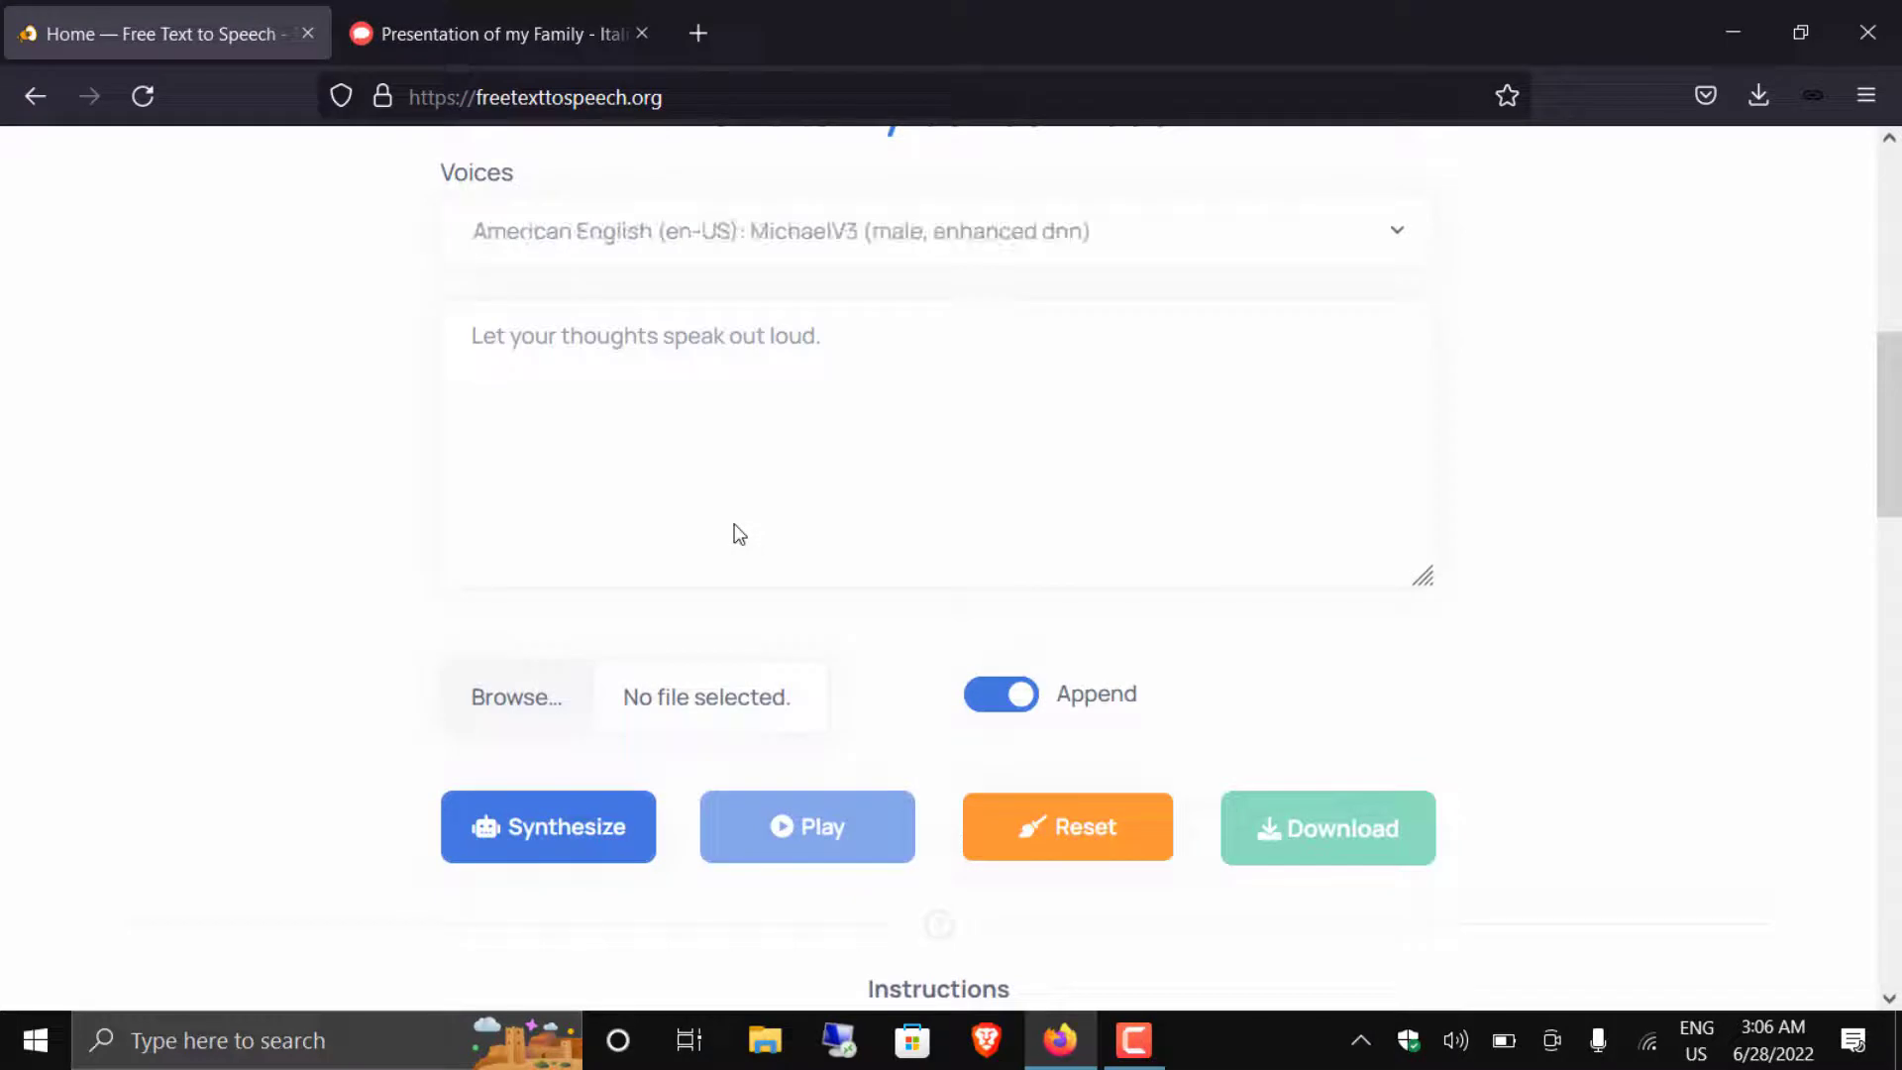
# Enter the text "Hello friends, this is a test video", then synthesize it and play the speech.
pyautogui.click(689, 349)
pyautogui.write('He')
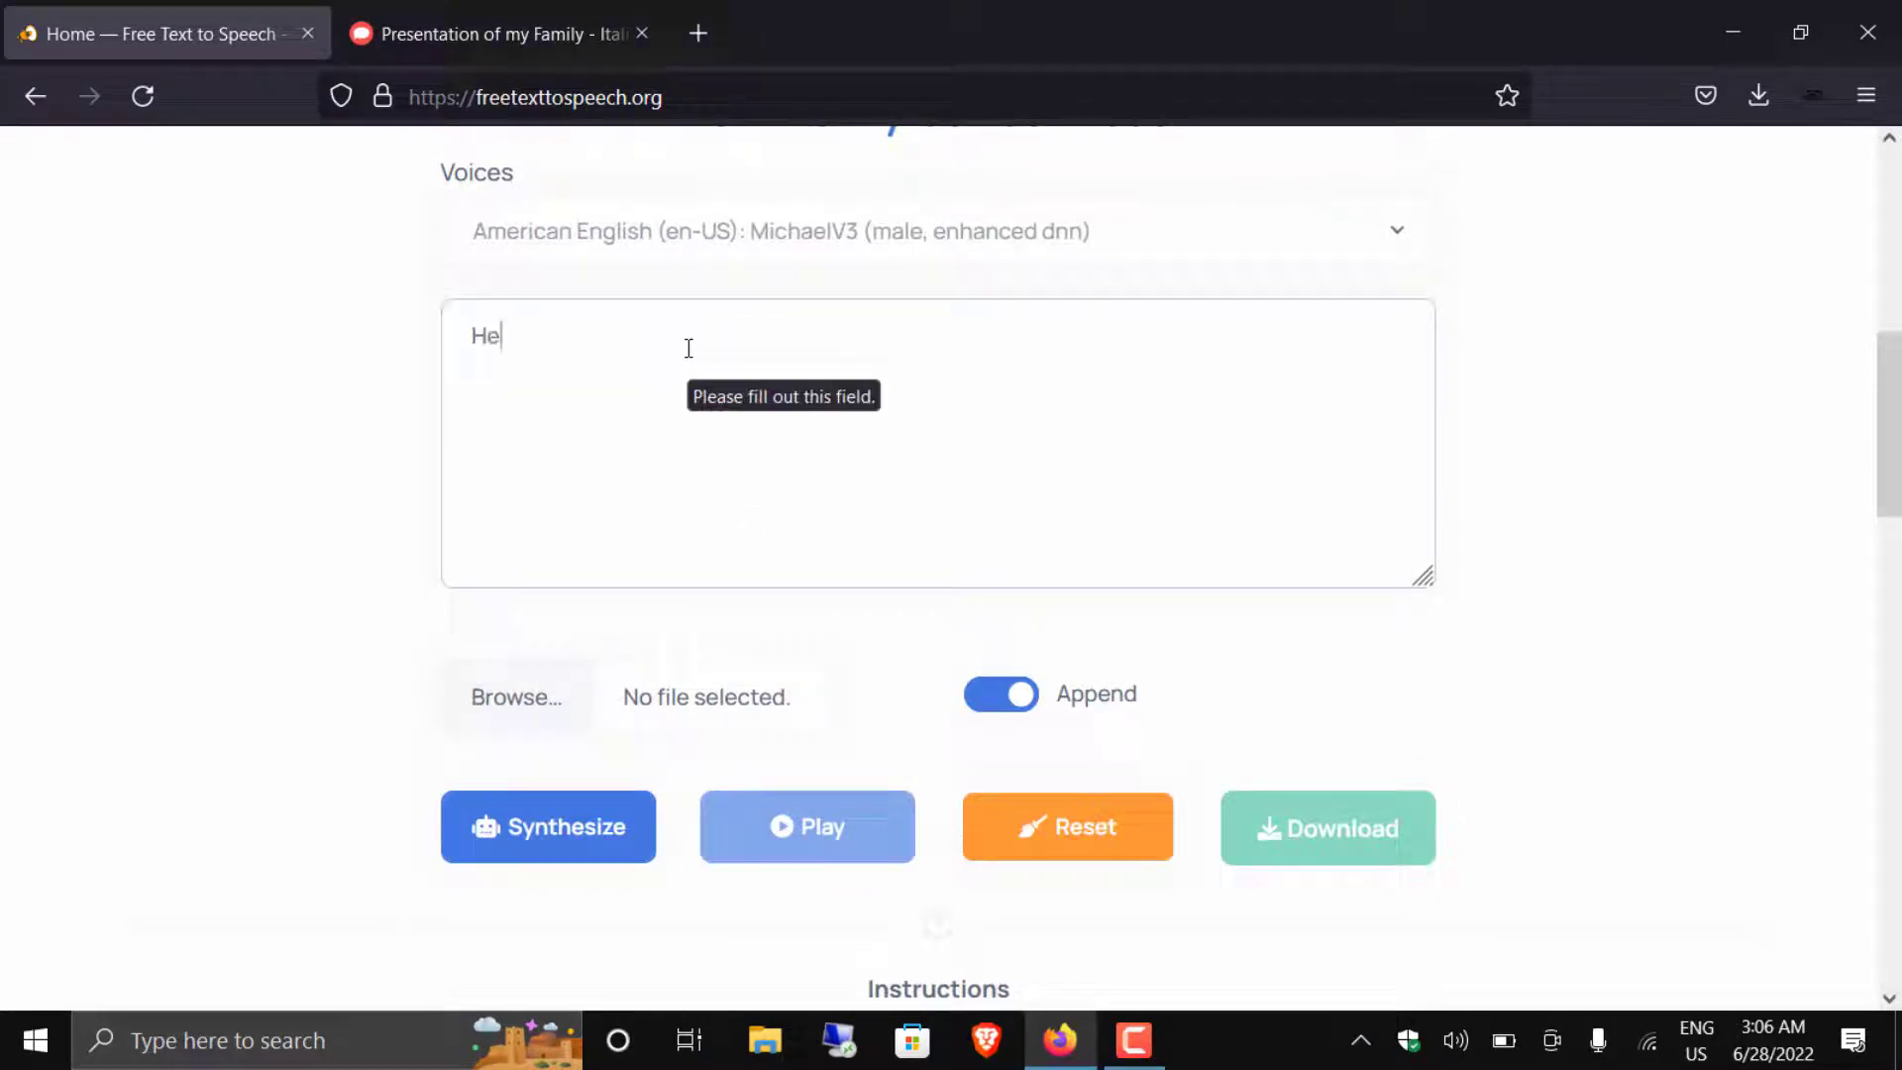
pyautogui.write('llo friesn')
pyautogui.press('BackSpace')
pyautogui.press('BackSpace')
pyautogui.press('BackSpace')
pyautogui.press('BackSpace')
pyautogui.press('BackSpace')
pyautogui.write('riends, this is a')
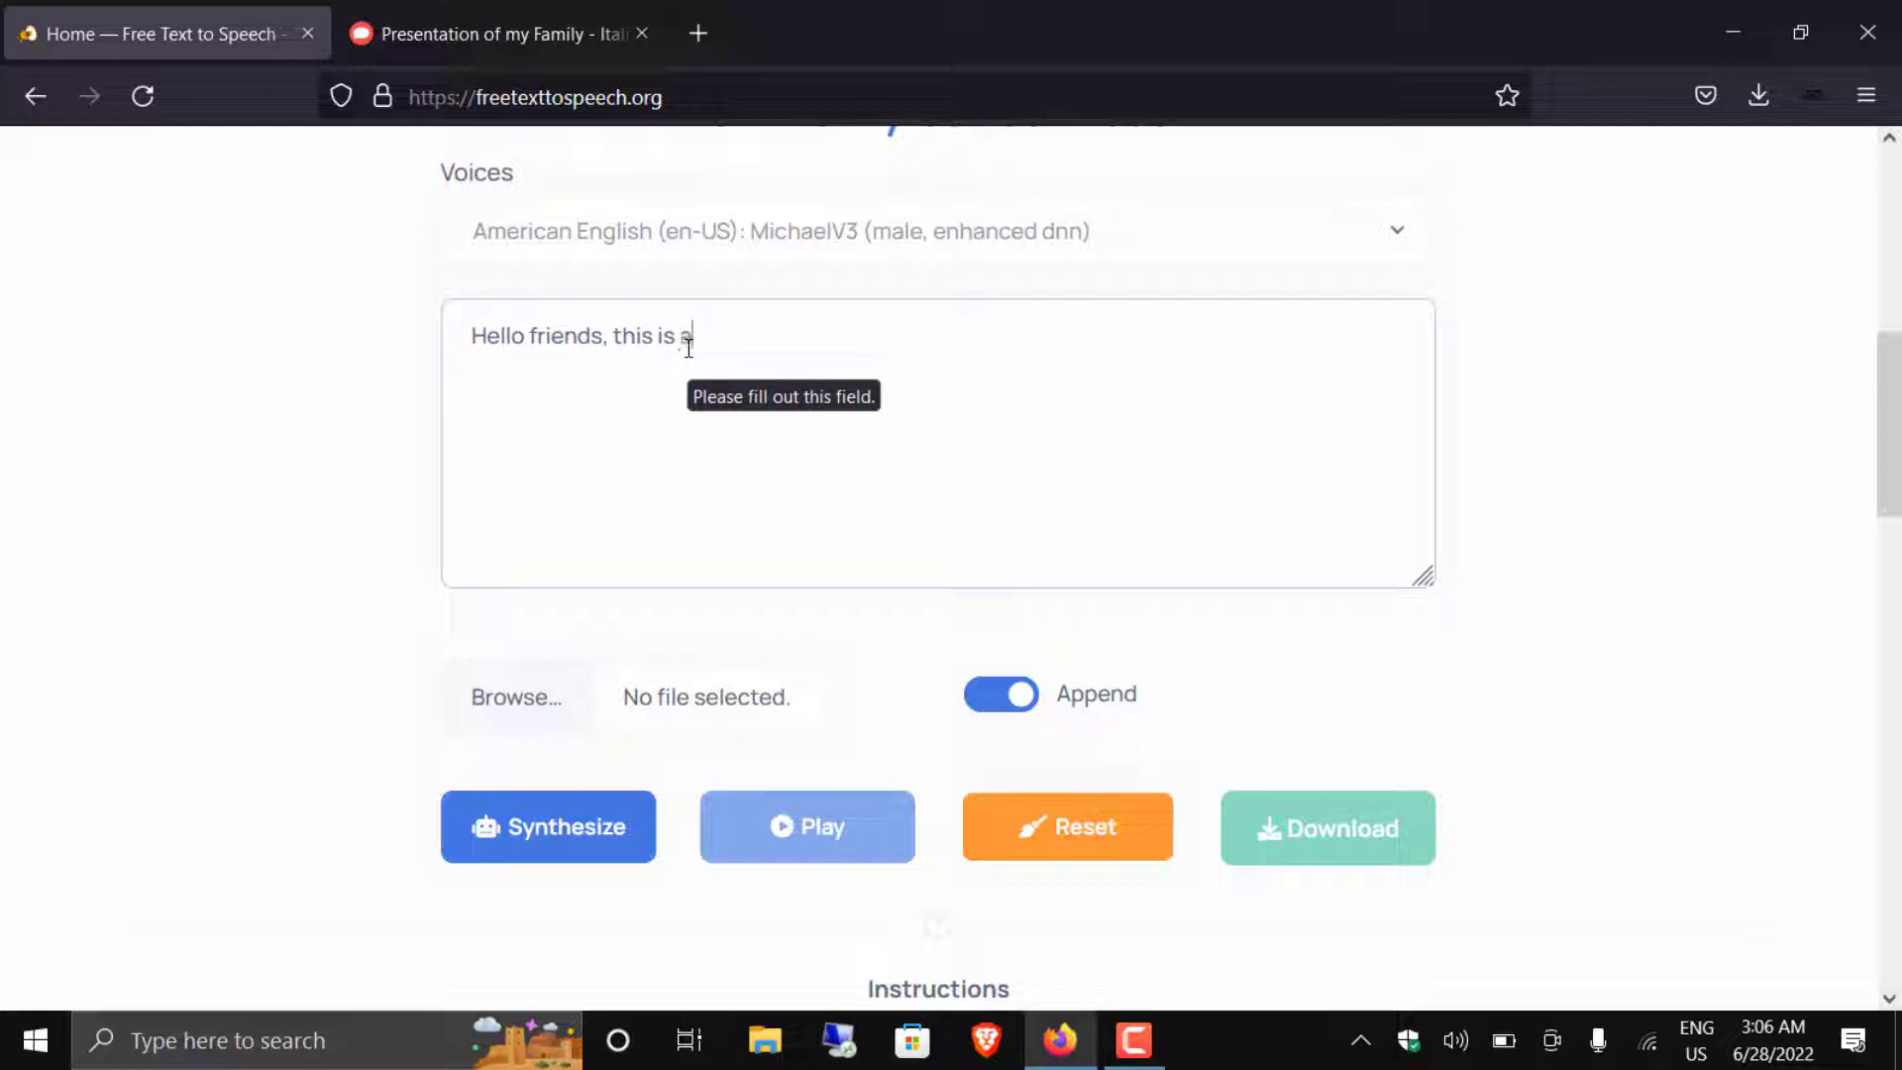
pyautogui.write(' test video')
pyautogui.click(594, 837)
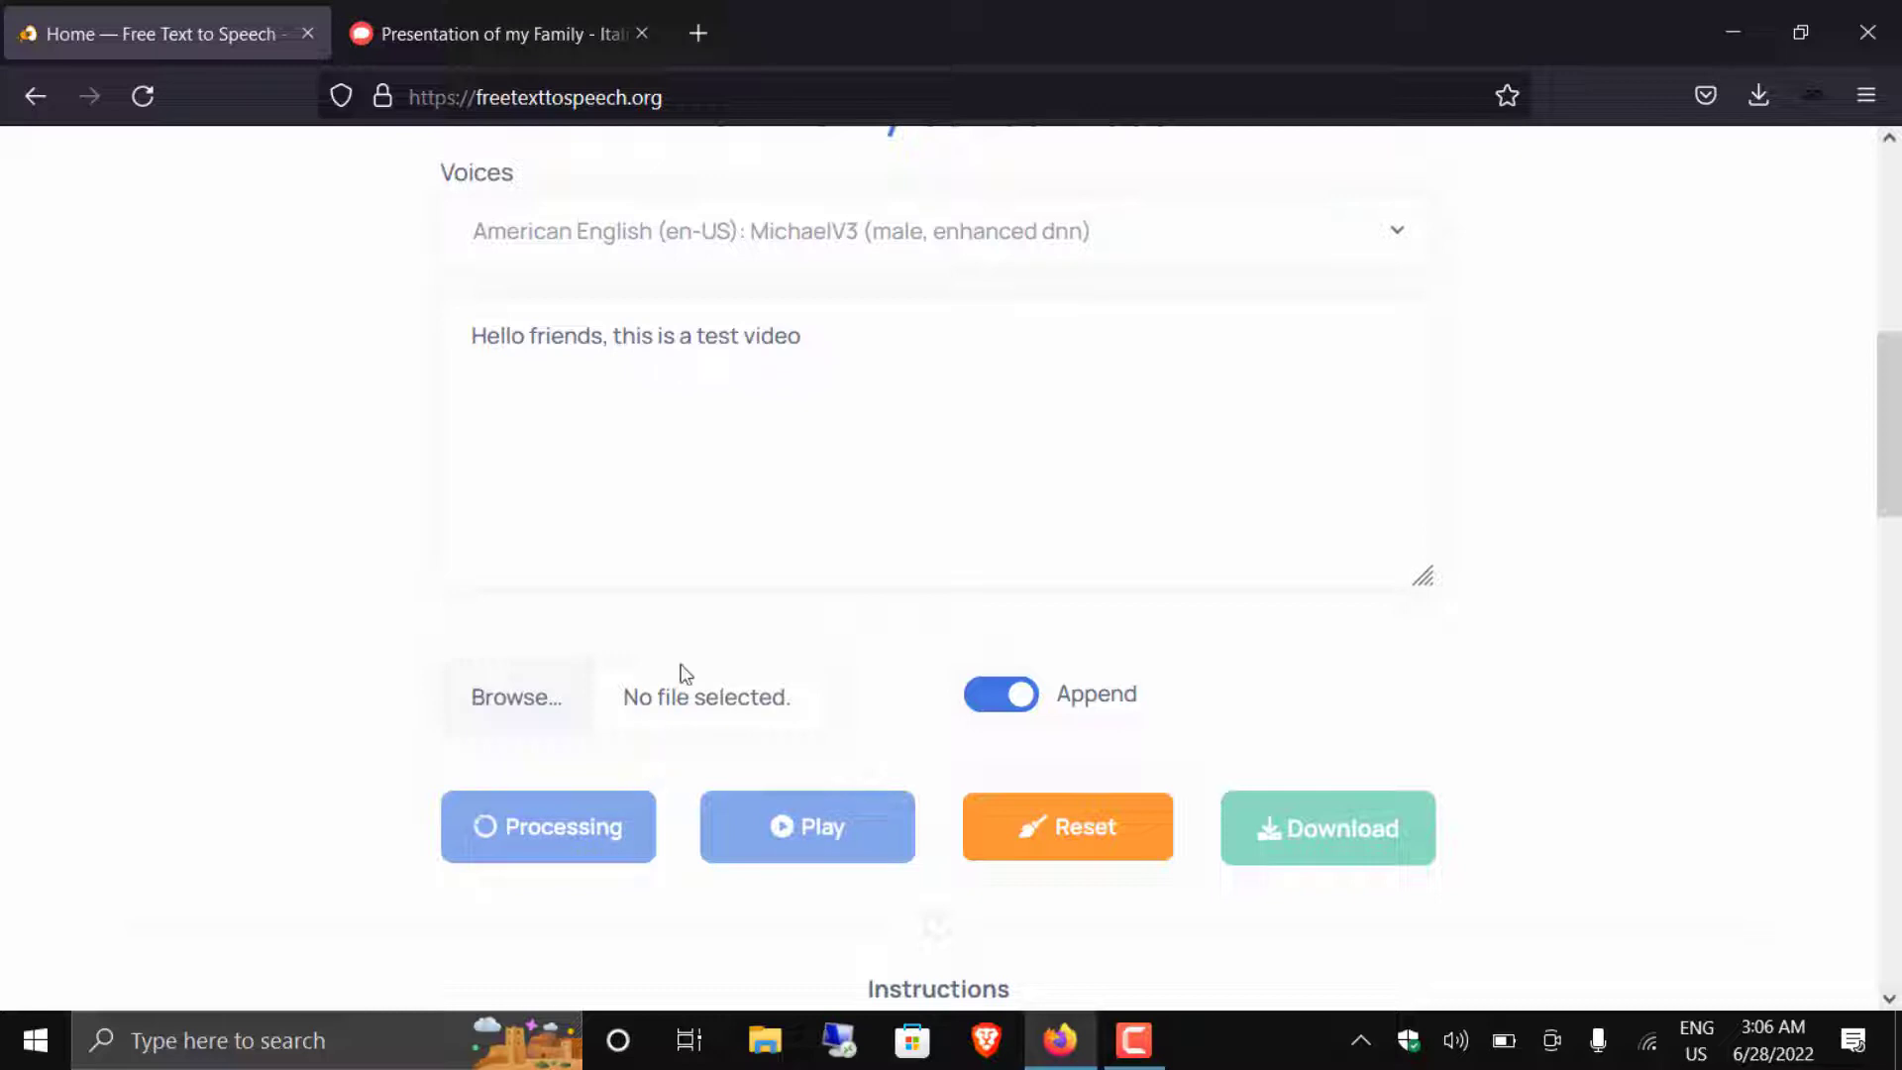
pyautogui.click(807, 823)
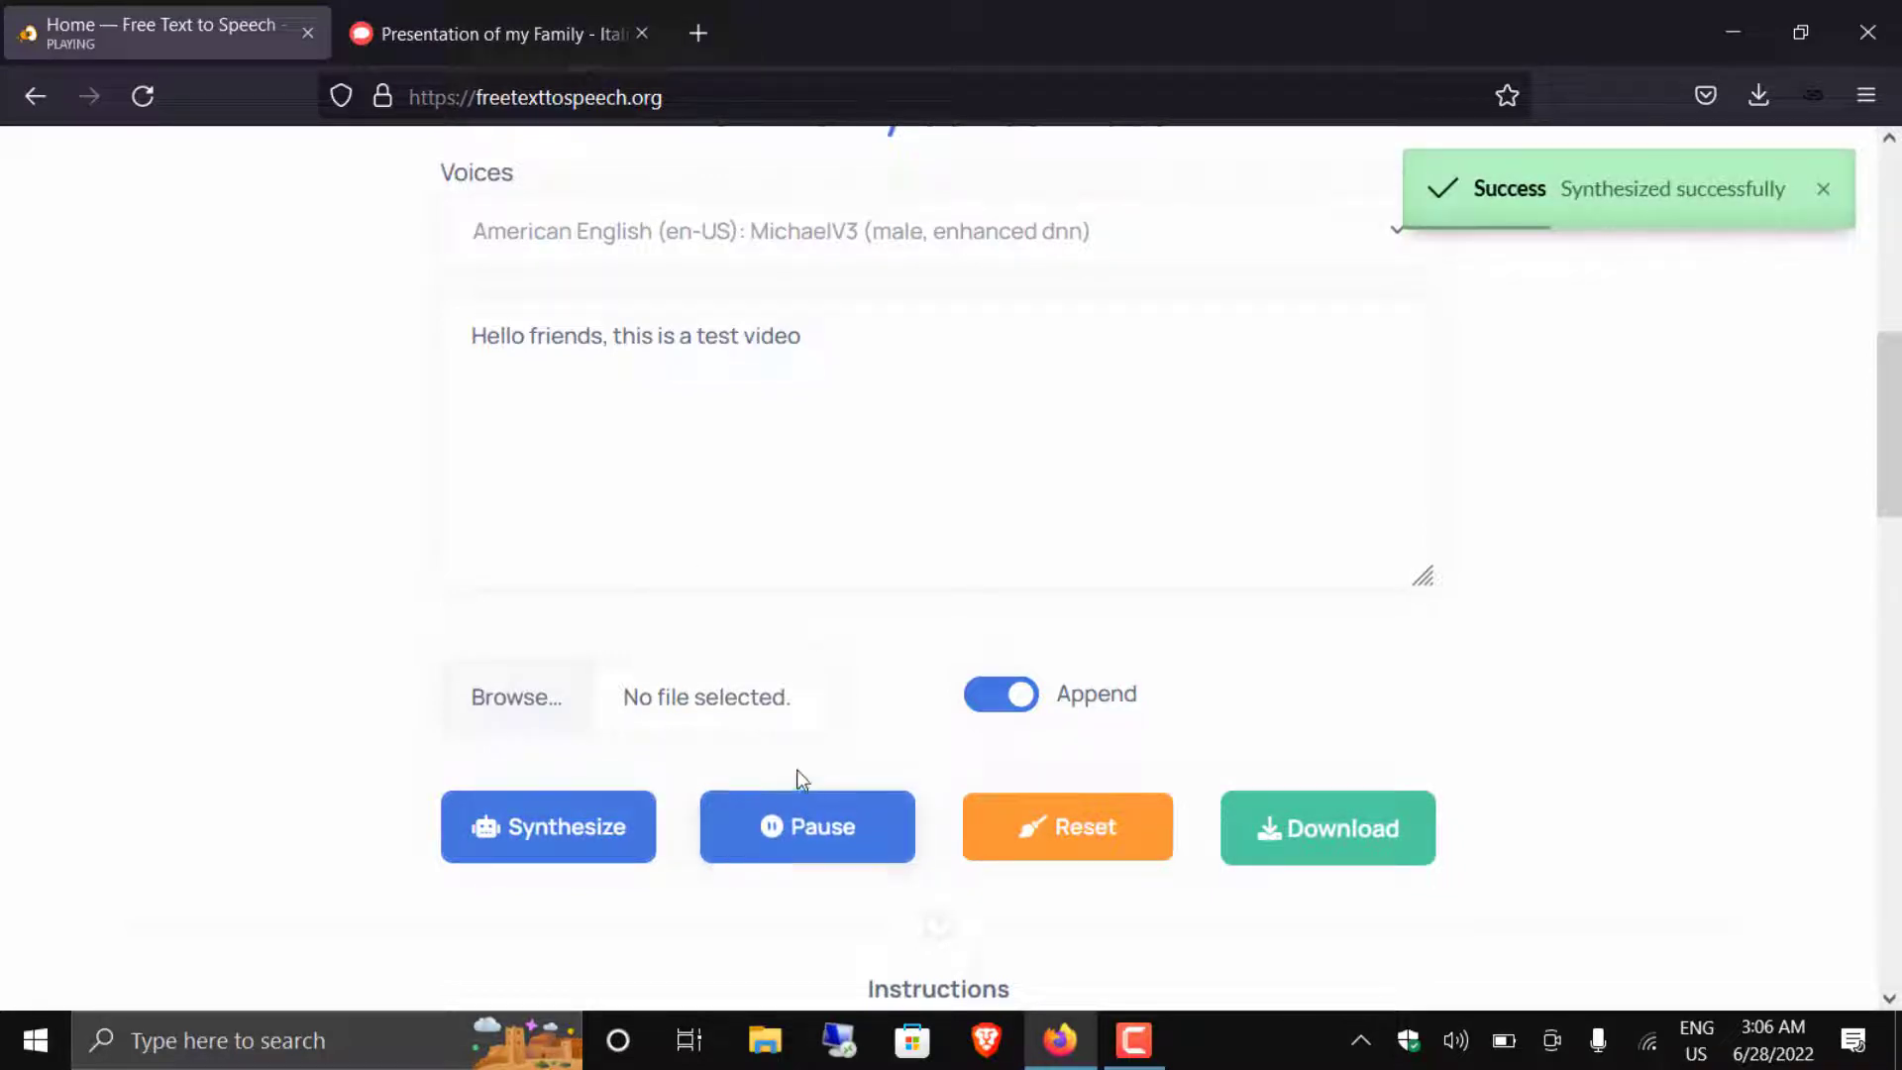
# Change the end of the text so it reads "Hello friends, this is a test, do you like what you hear".
pyautogui.doubleClick(771, 336)
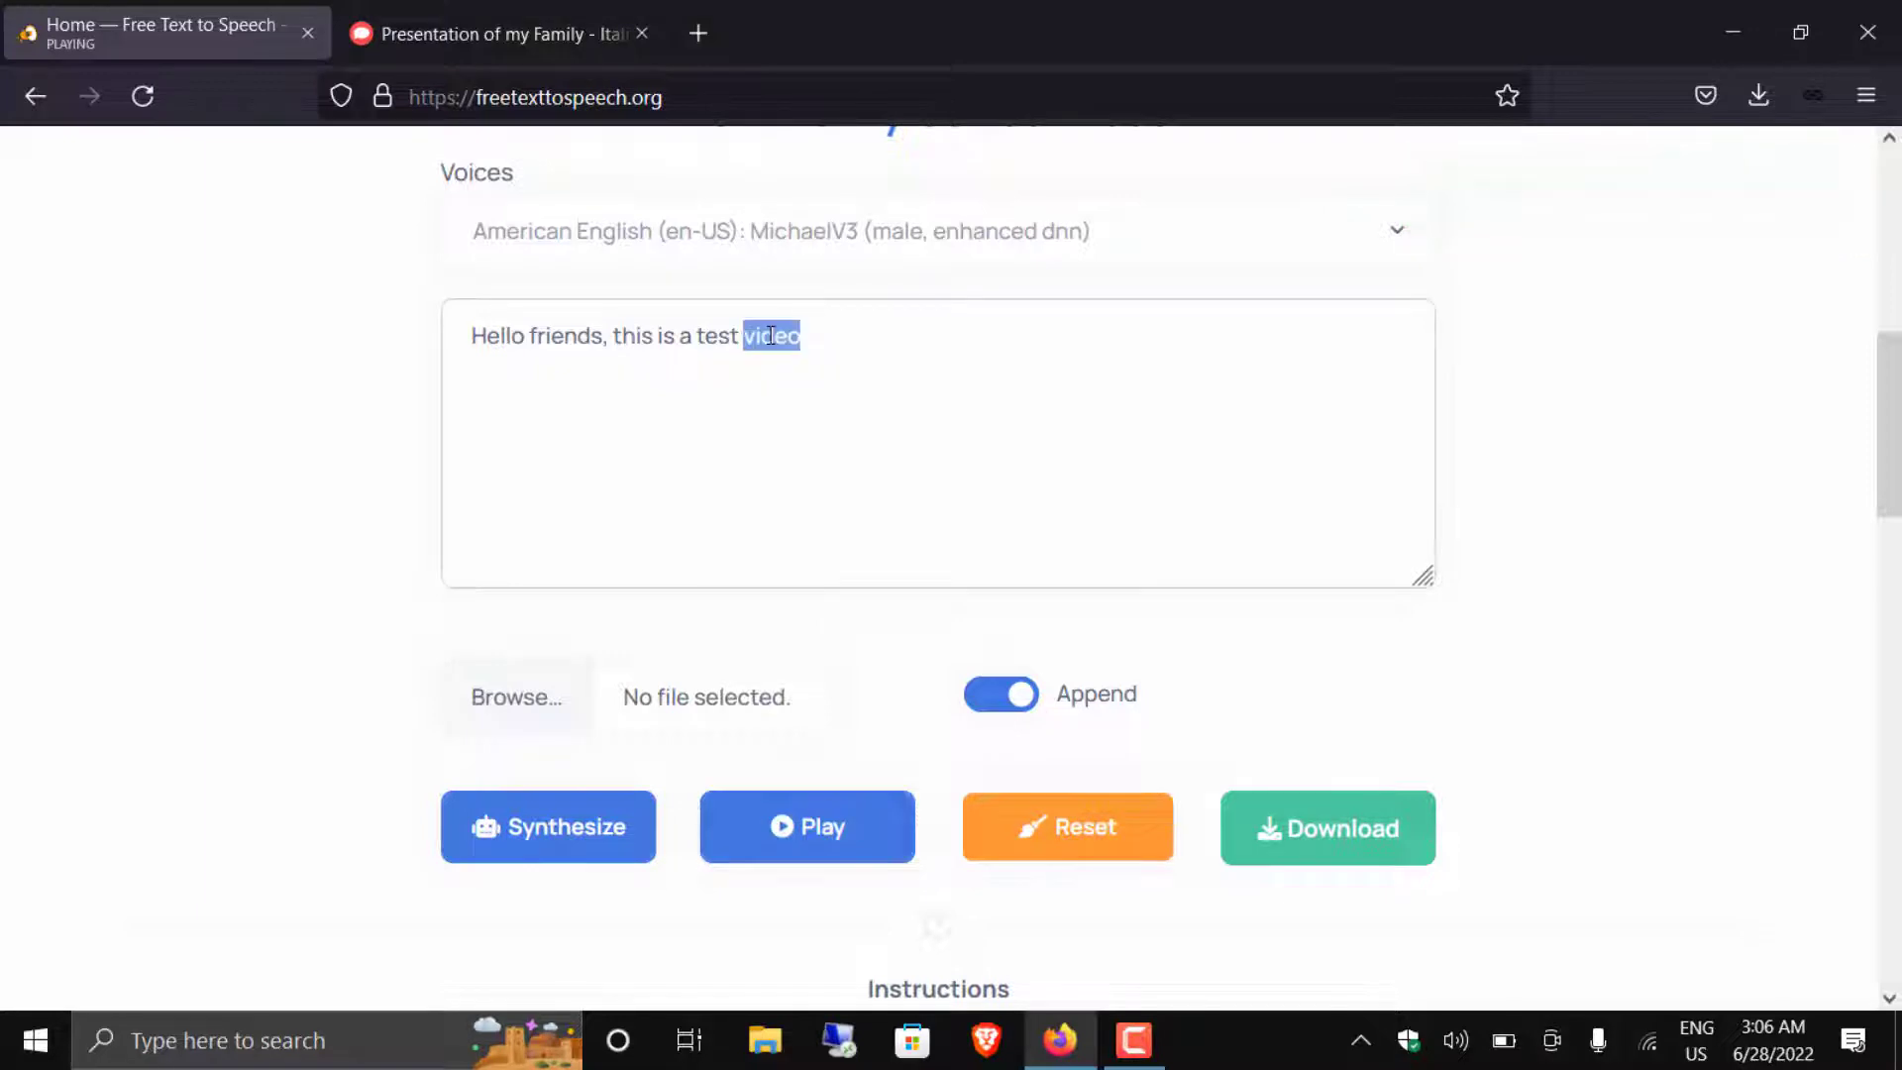
pyautogui.press('BackSpace')
pyautogui.press('BackSpace')
pyautogui.write(', do you like')
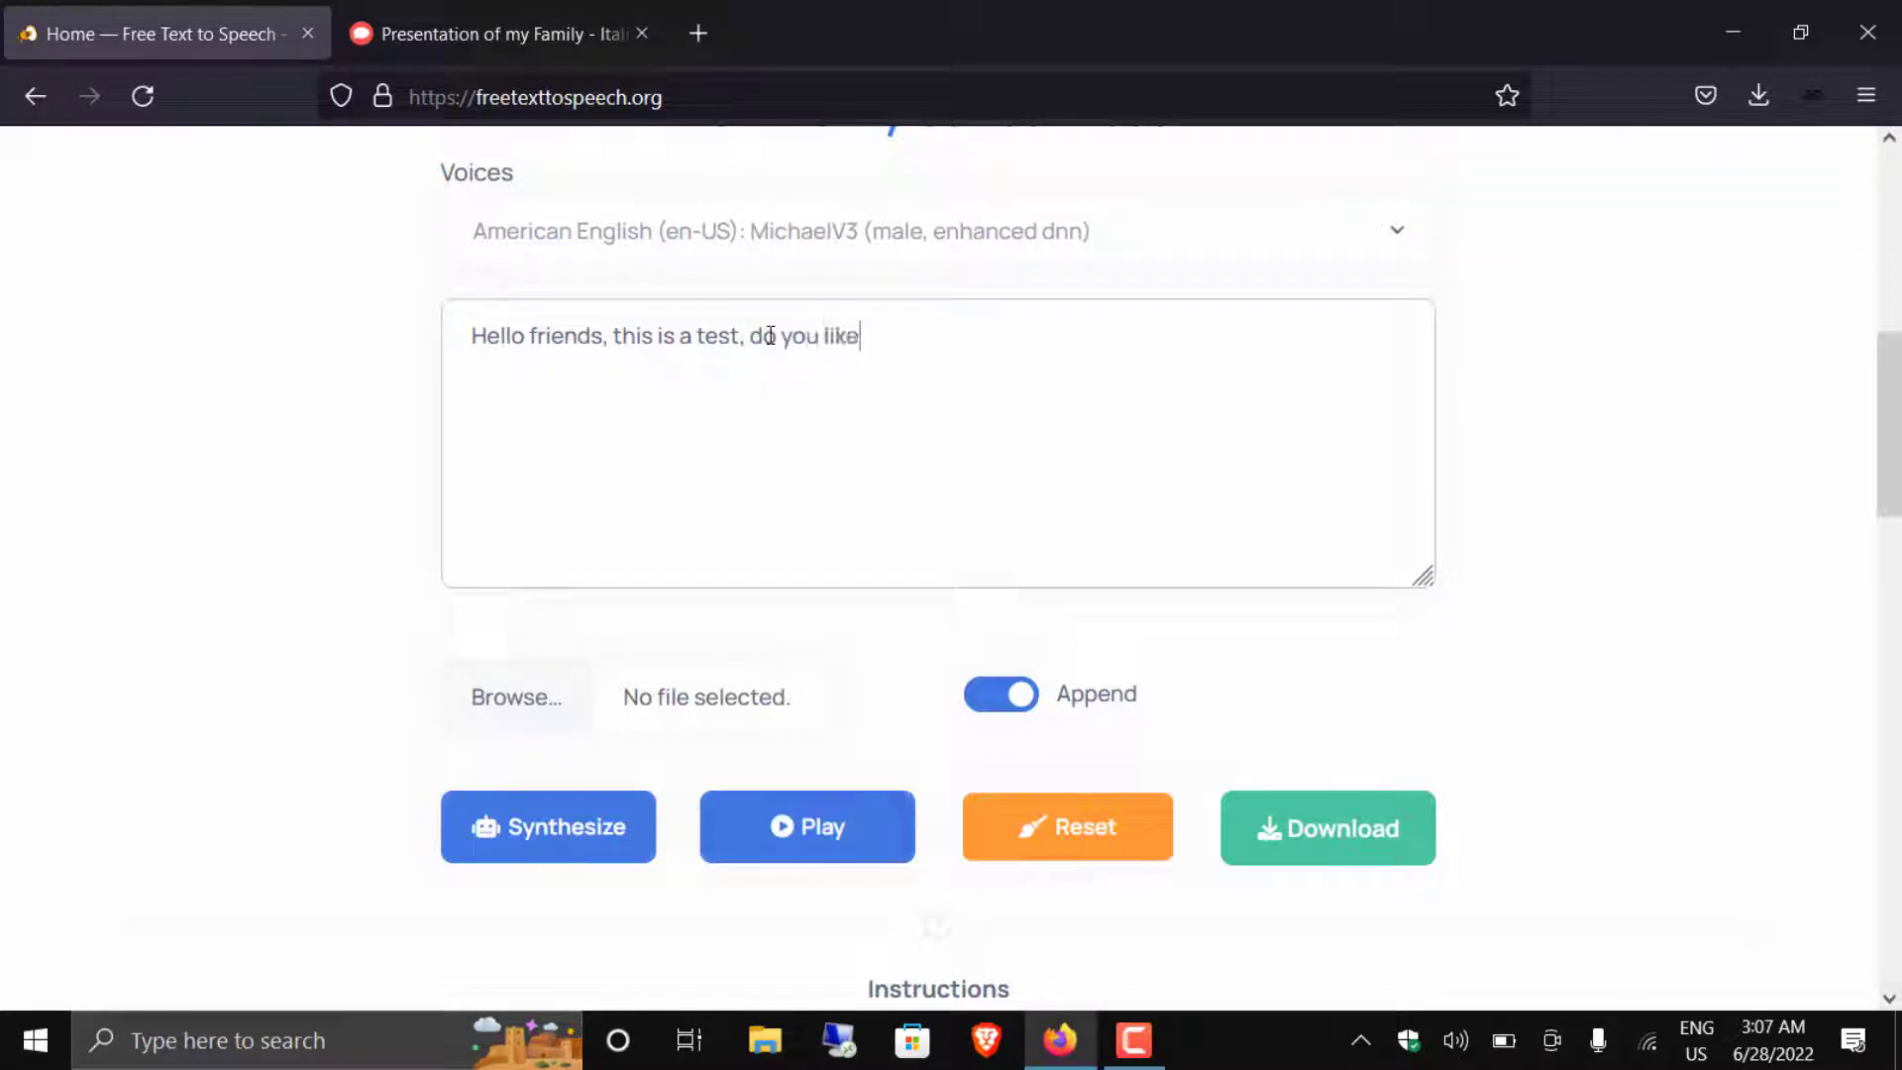
pyautogui.write(' what you hear')
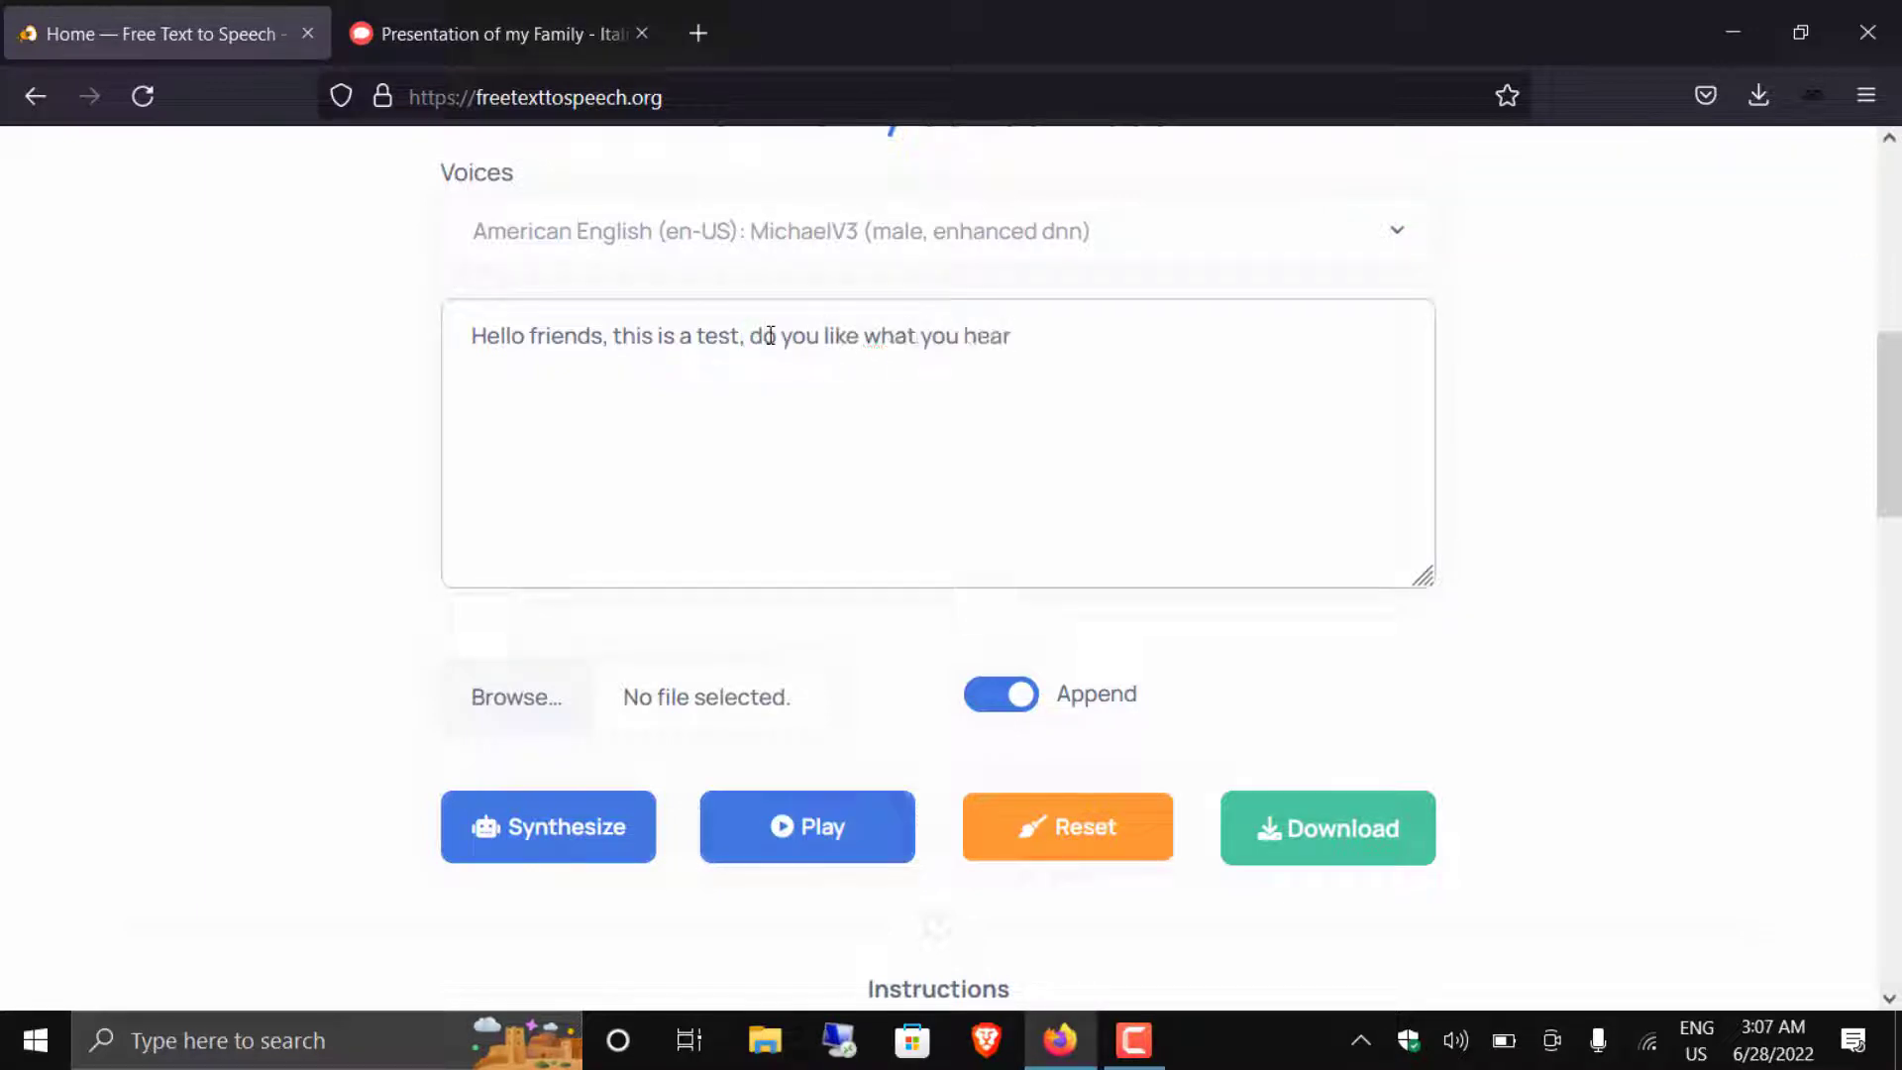
# Select the voice American English (en-US): LisaV3, end the text with a question mark, and synthesize and play it.
pyautogui.click(837, 237)
pyautogui.click(811, 446)
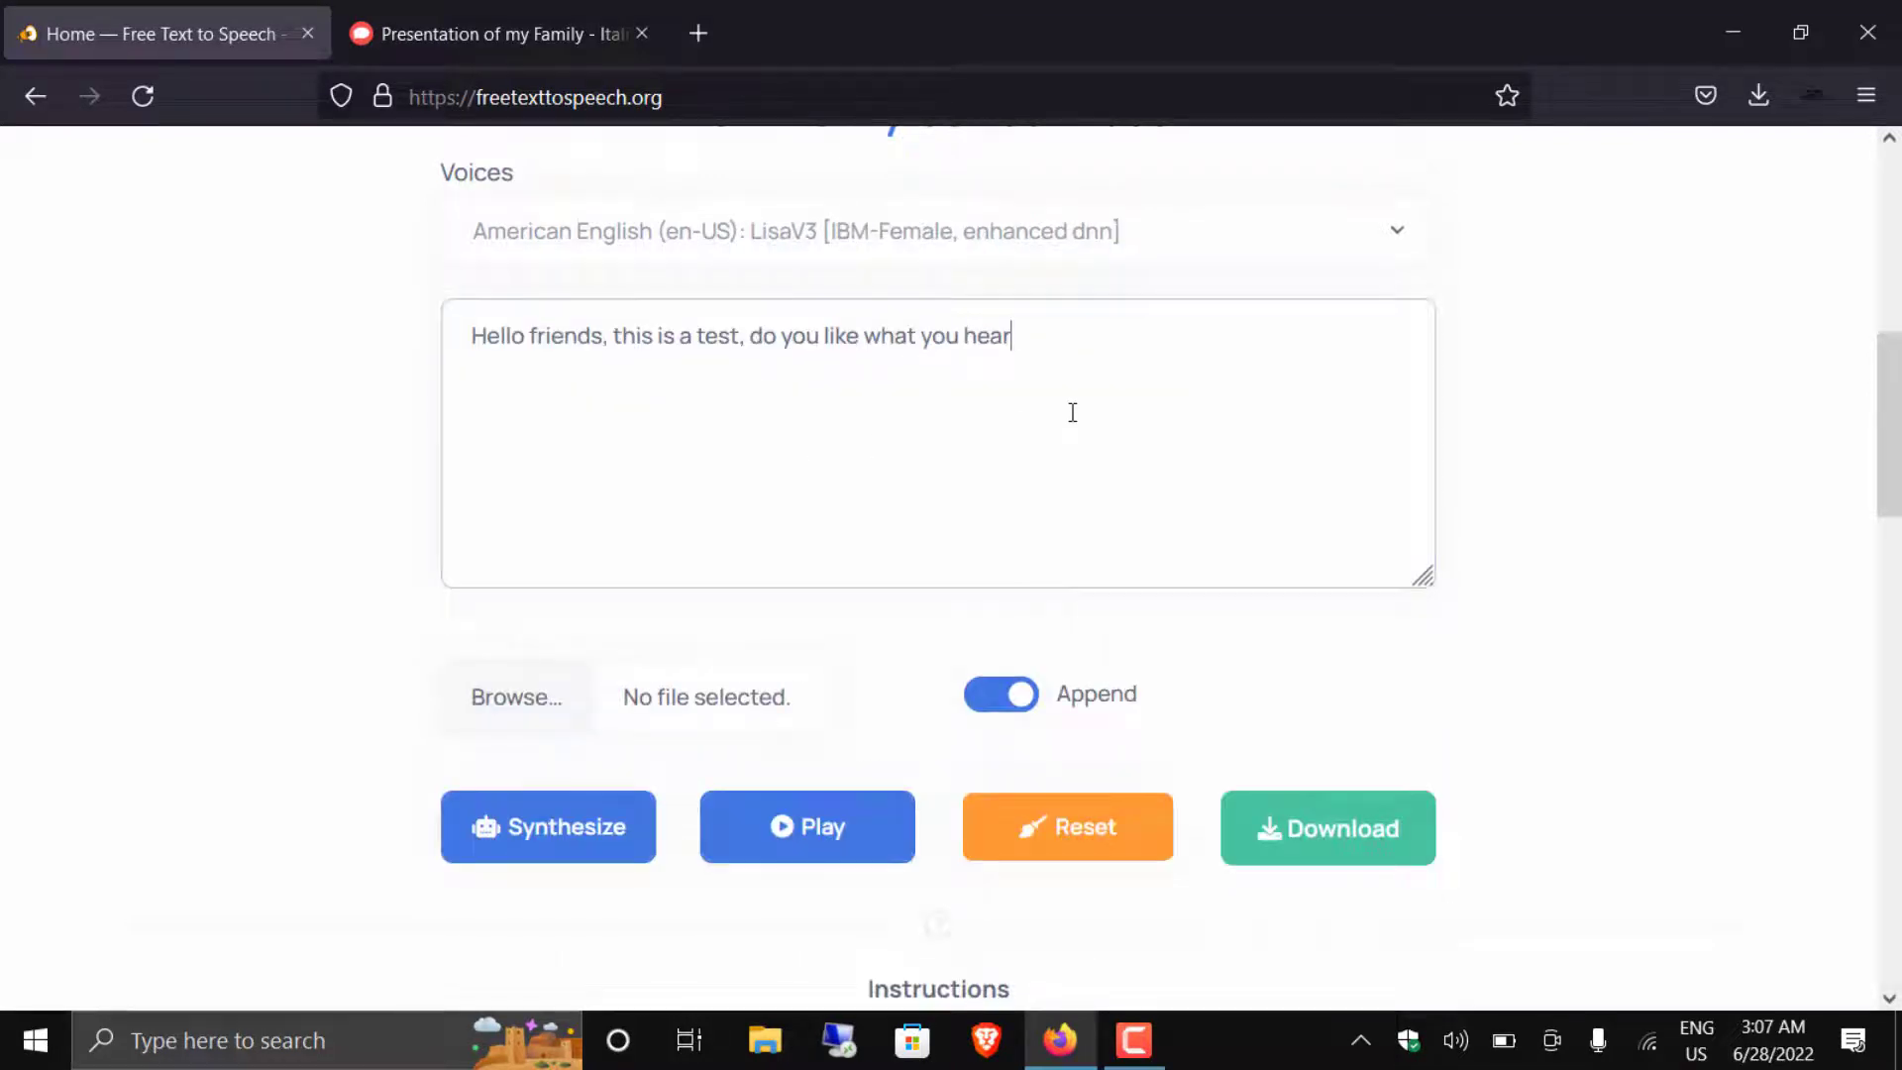
pyautogui.click(606, 818)
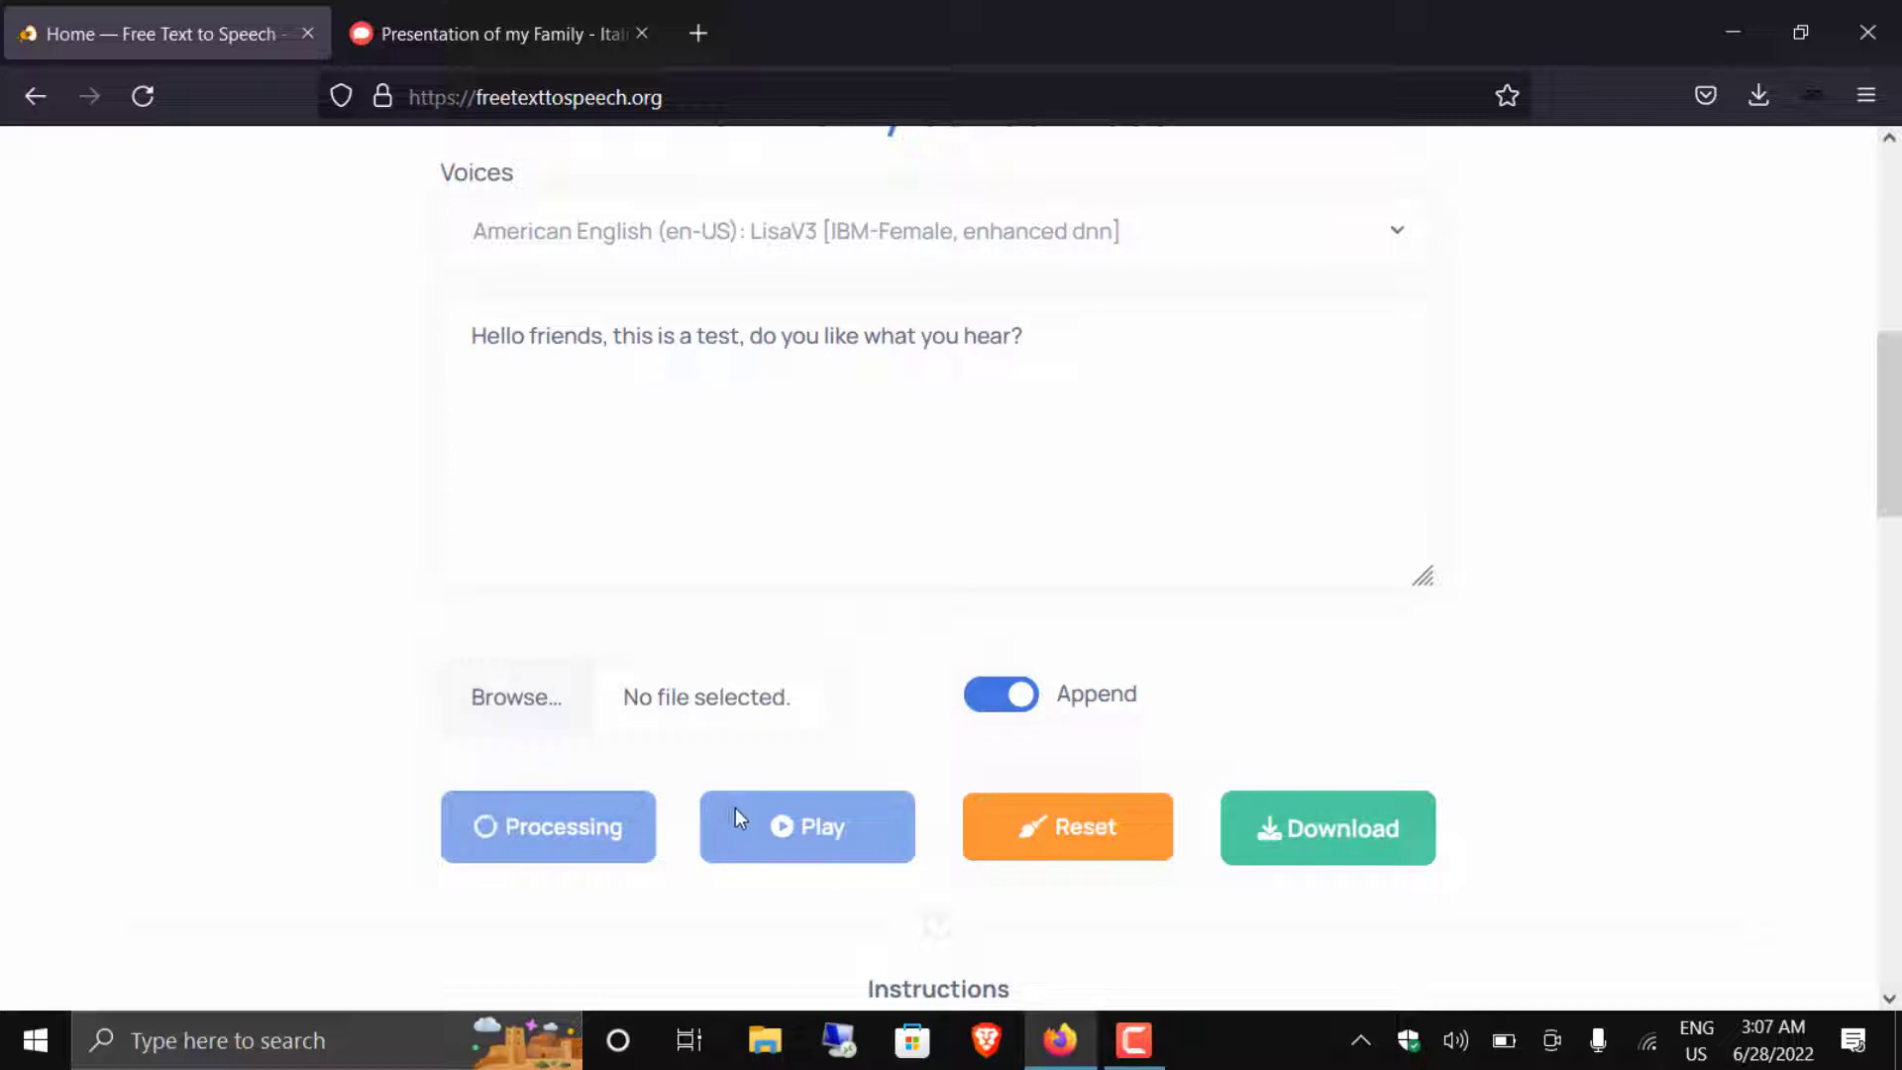
pyautogui.click(753, 827)
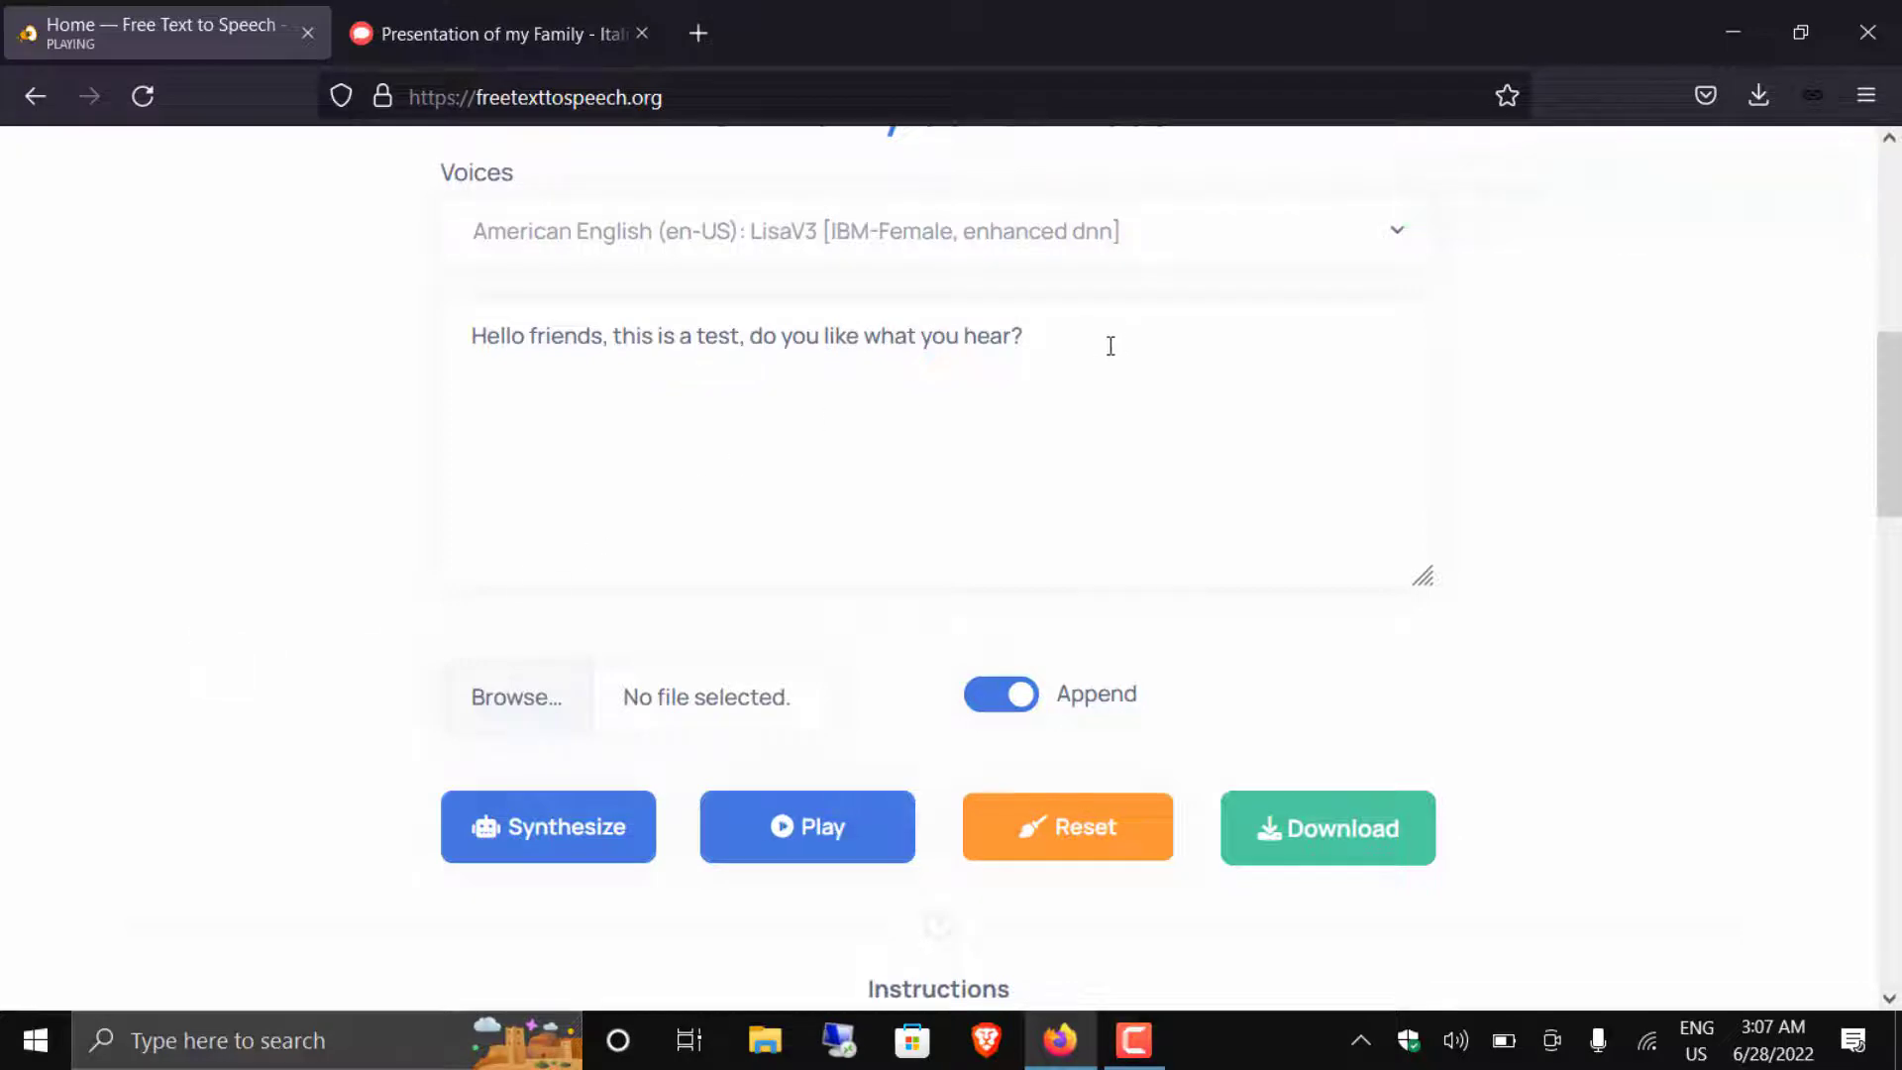
# Replace the whole text with "this is a test" and synthesize it.
pyautogui.moveTo(1109, 343); pyautogui.dragTo(462, 410)
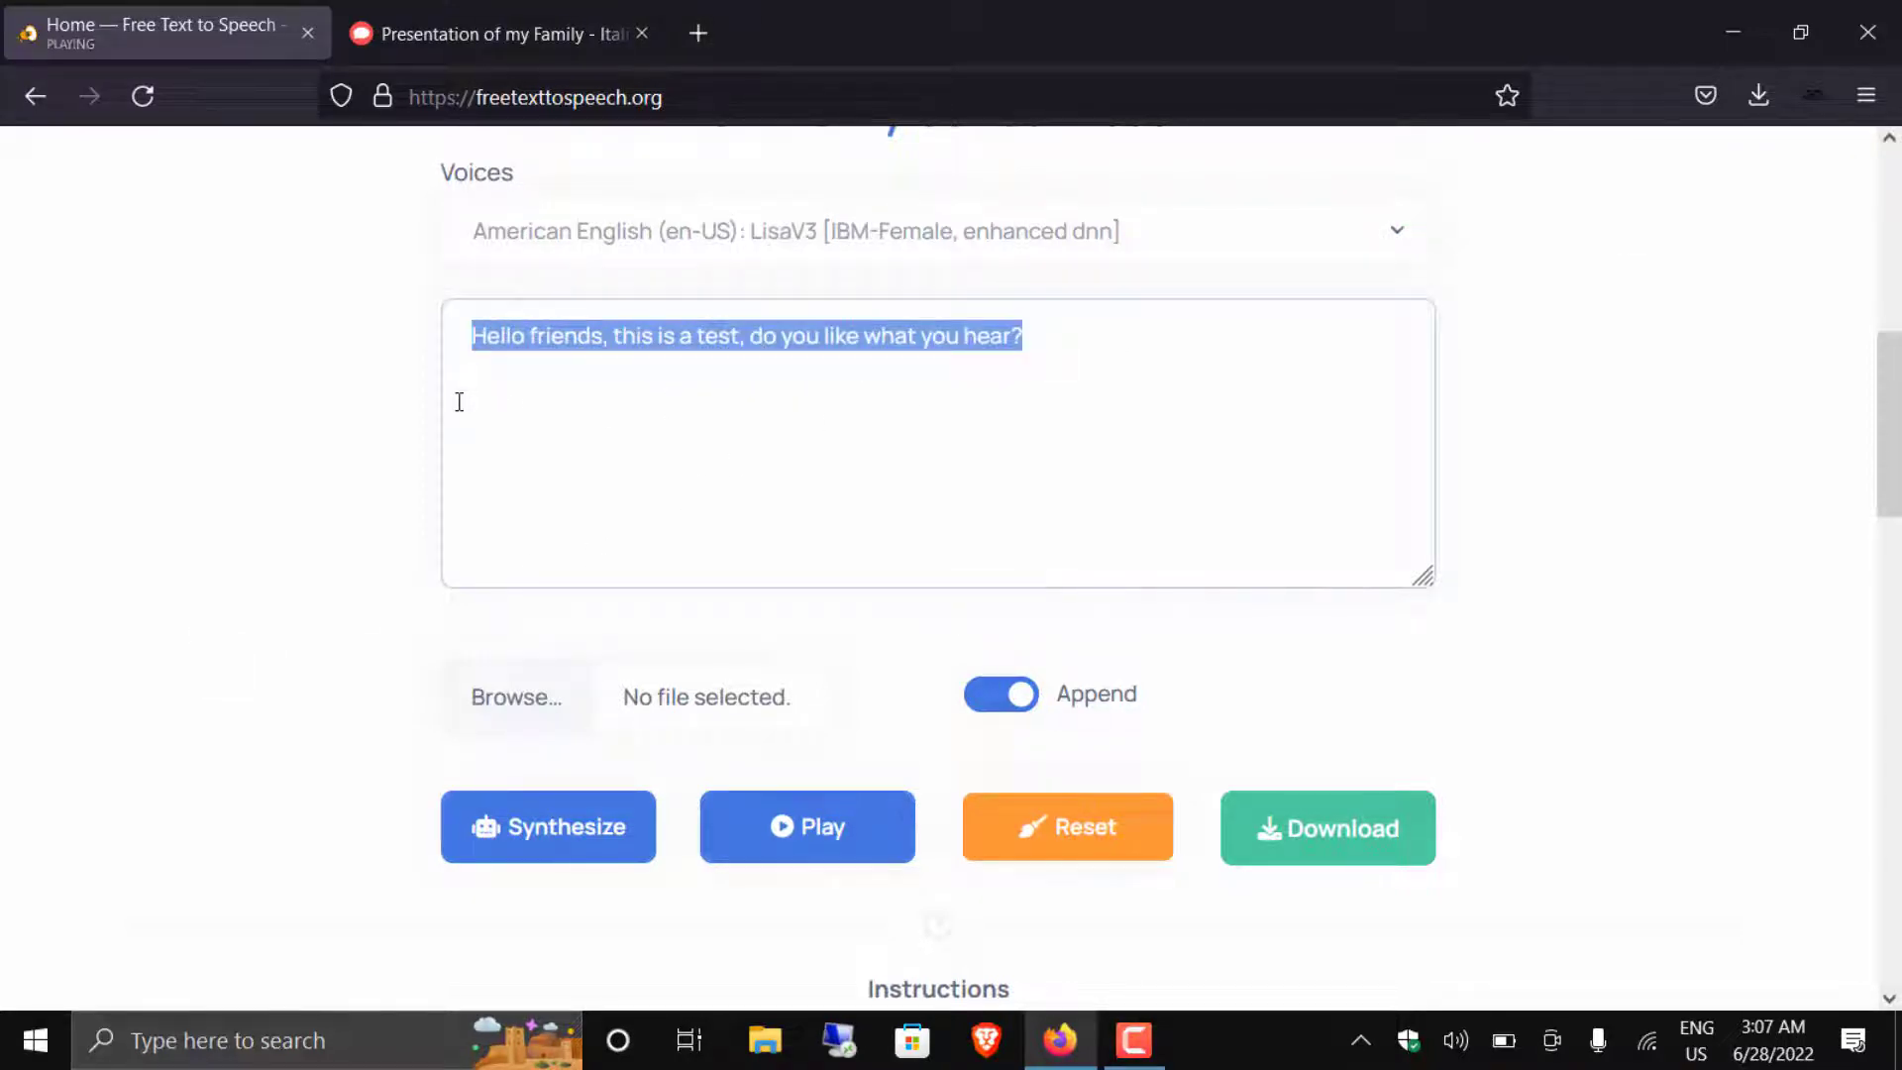
pyautogui.press('BackSpace')
pyautogui.scroll(2, 416, 520)
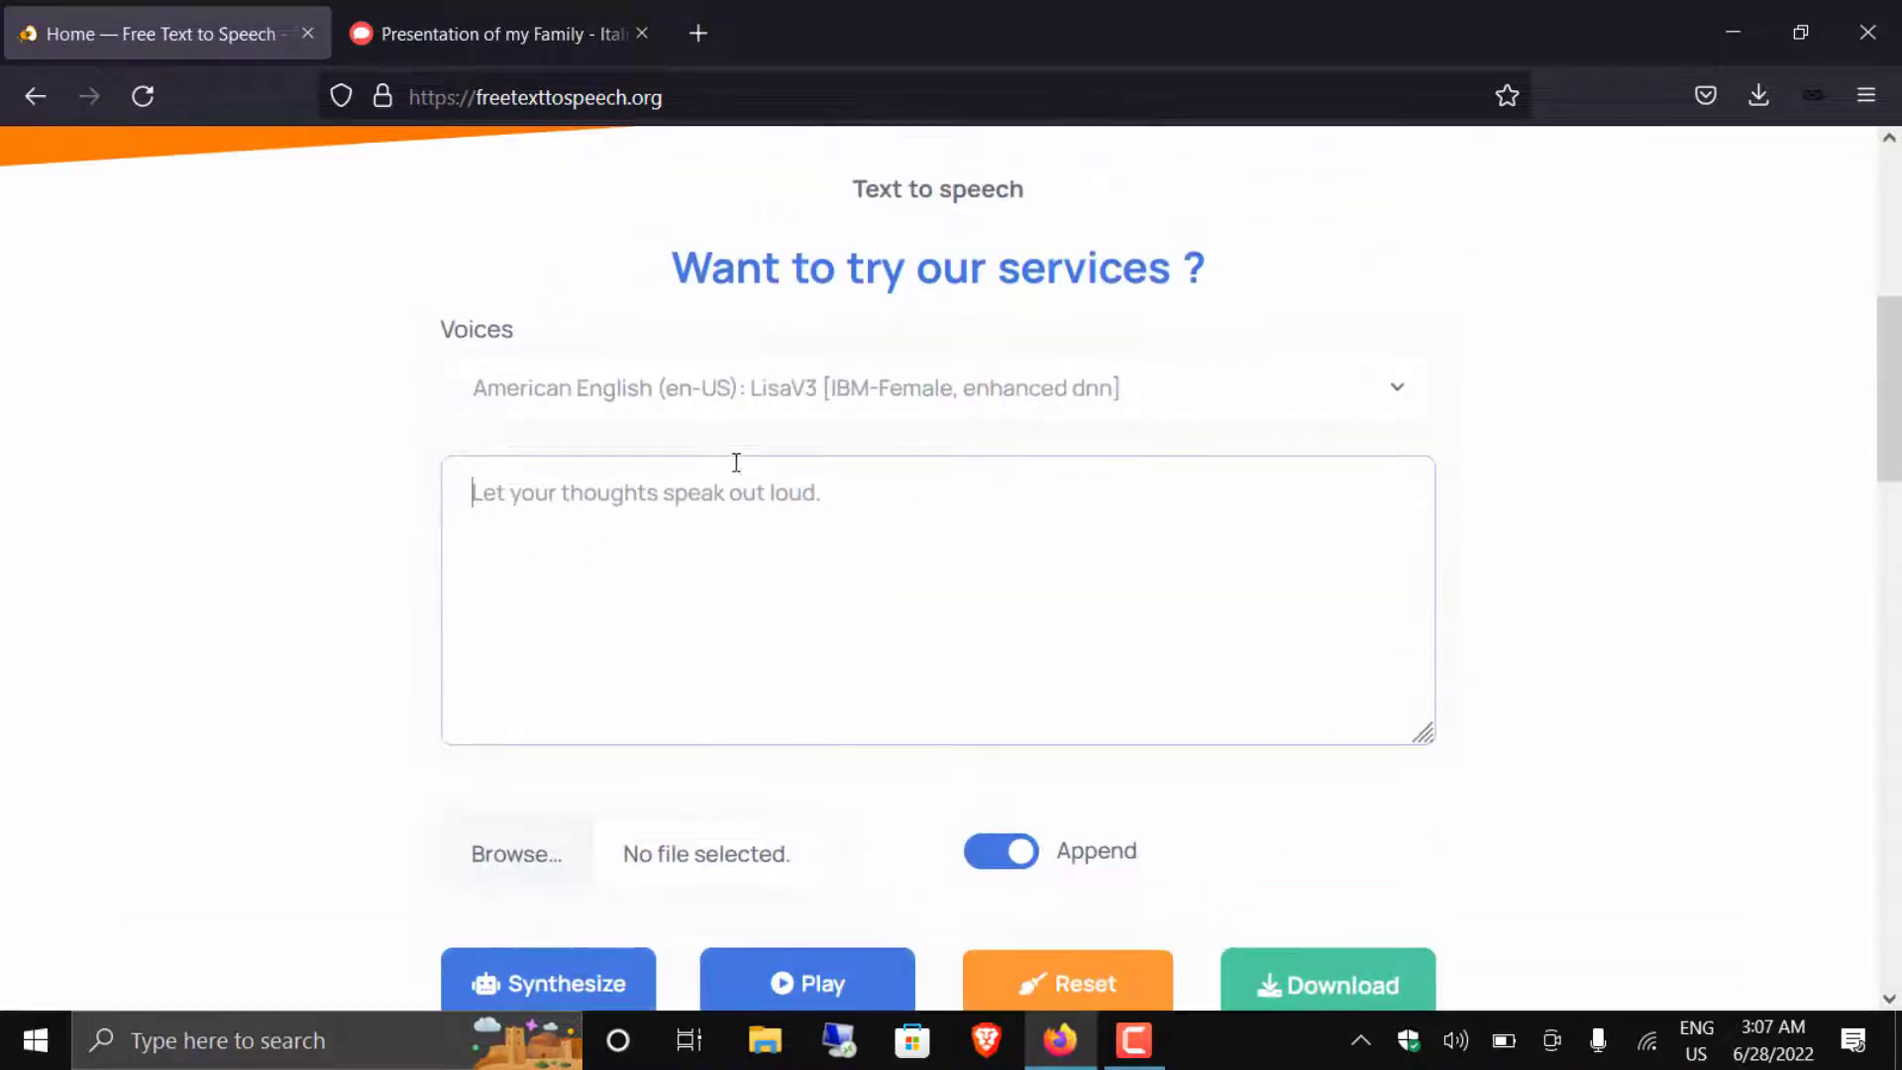
pyautogui.scroll(-3, 400, 544)
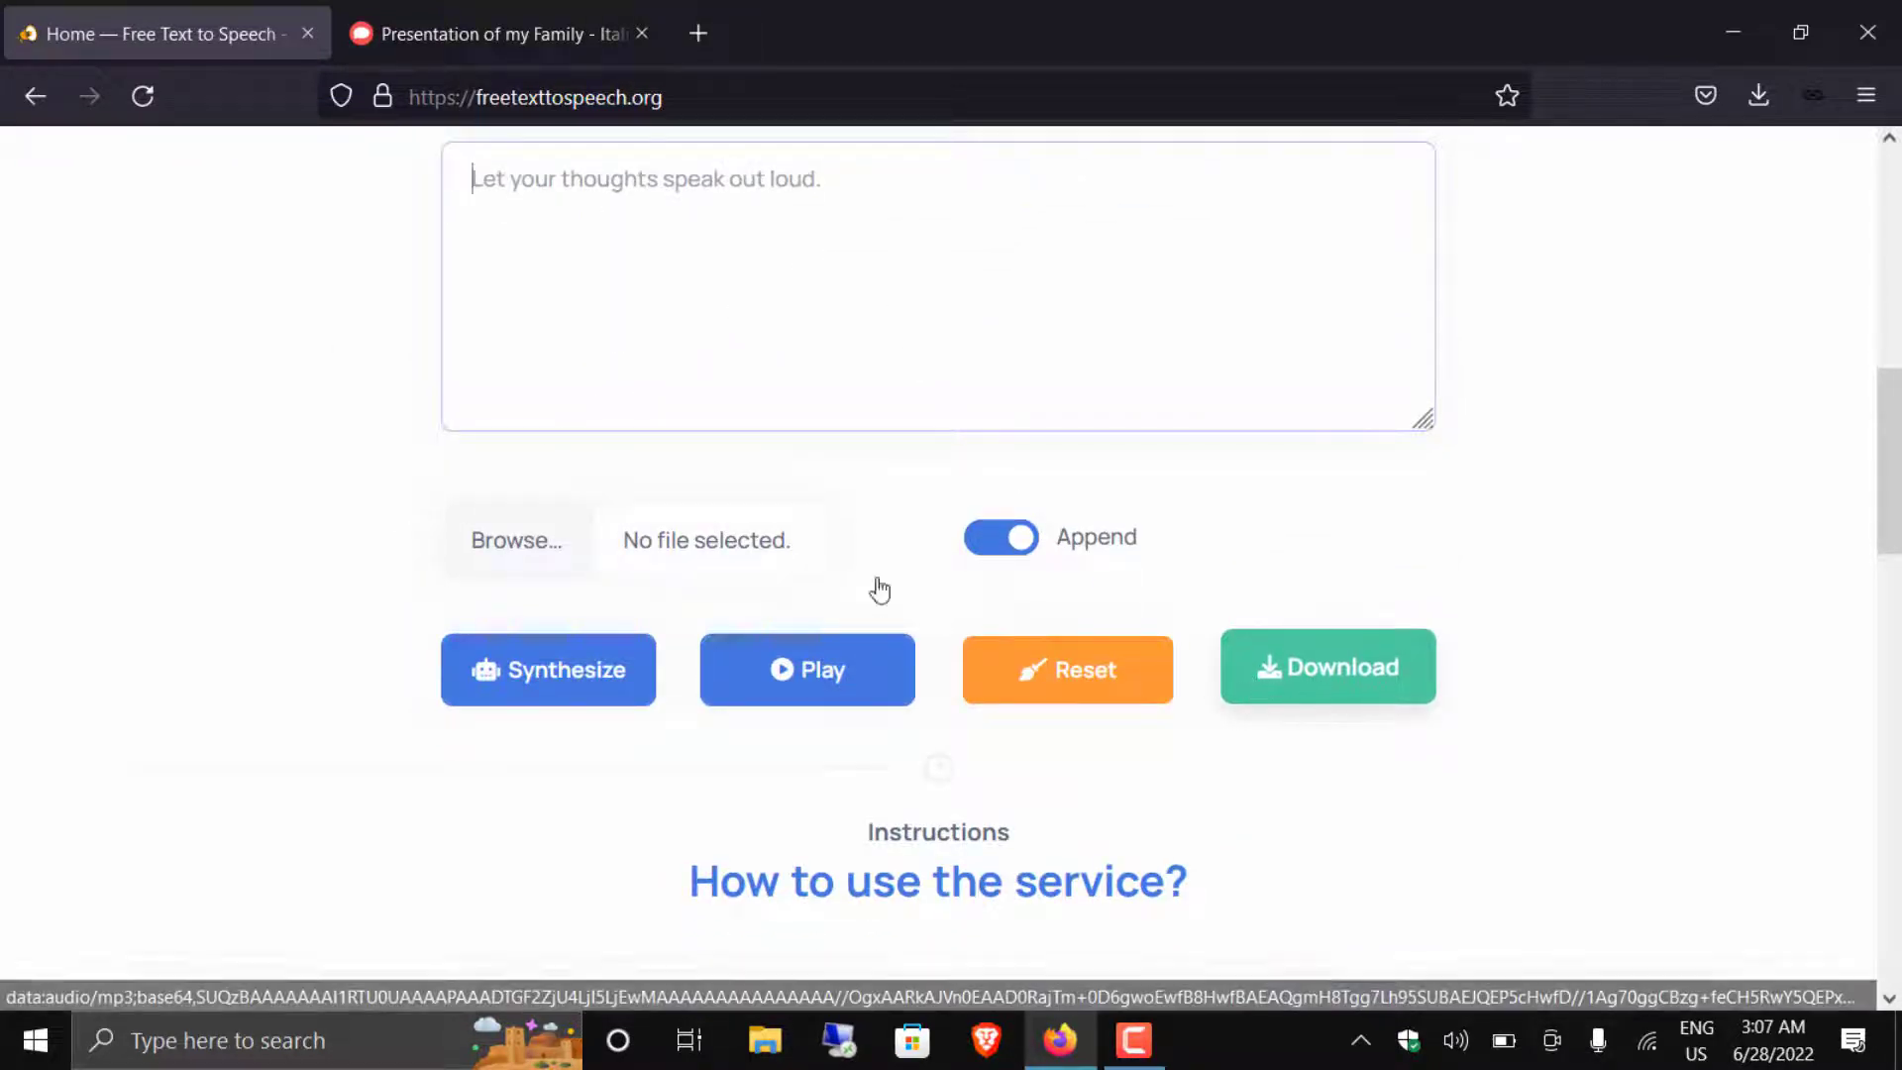
pyautogui.write('th')
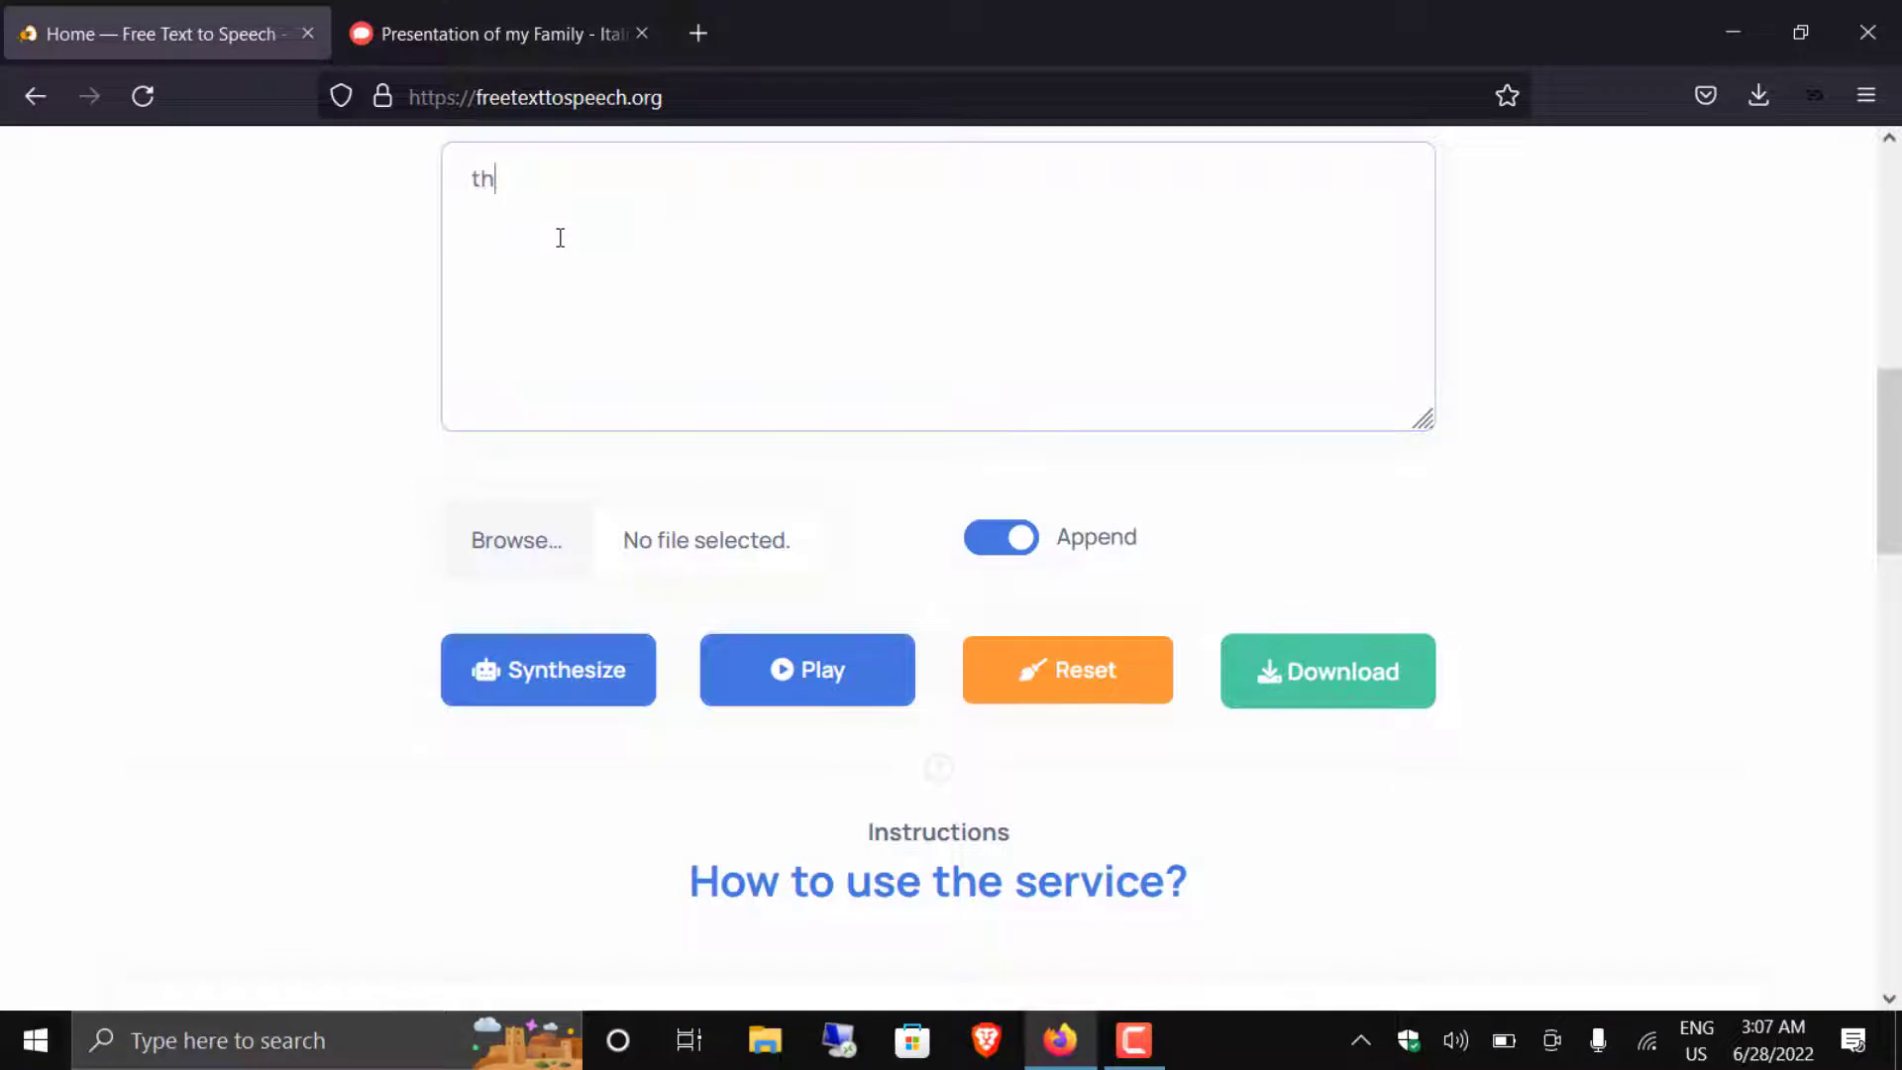
pyautogui.write('is is a test')
pyautogui.click(622, 666)
pyautogui.scroll(1, 444, 739)
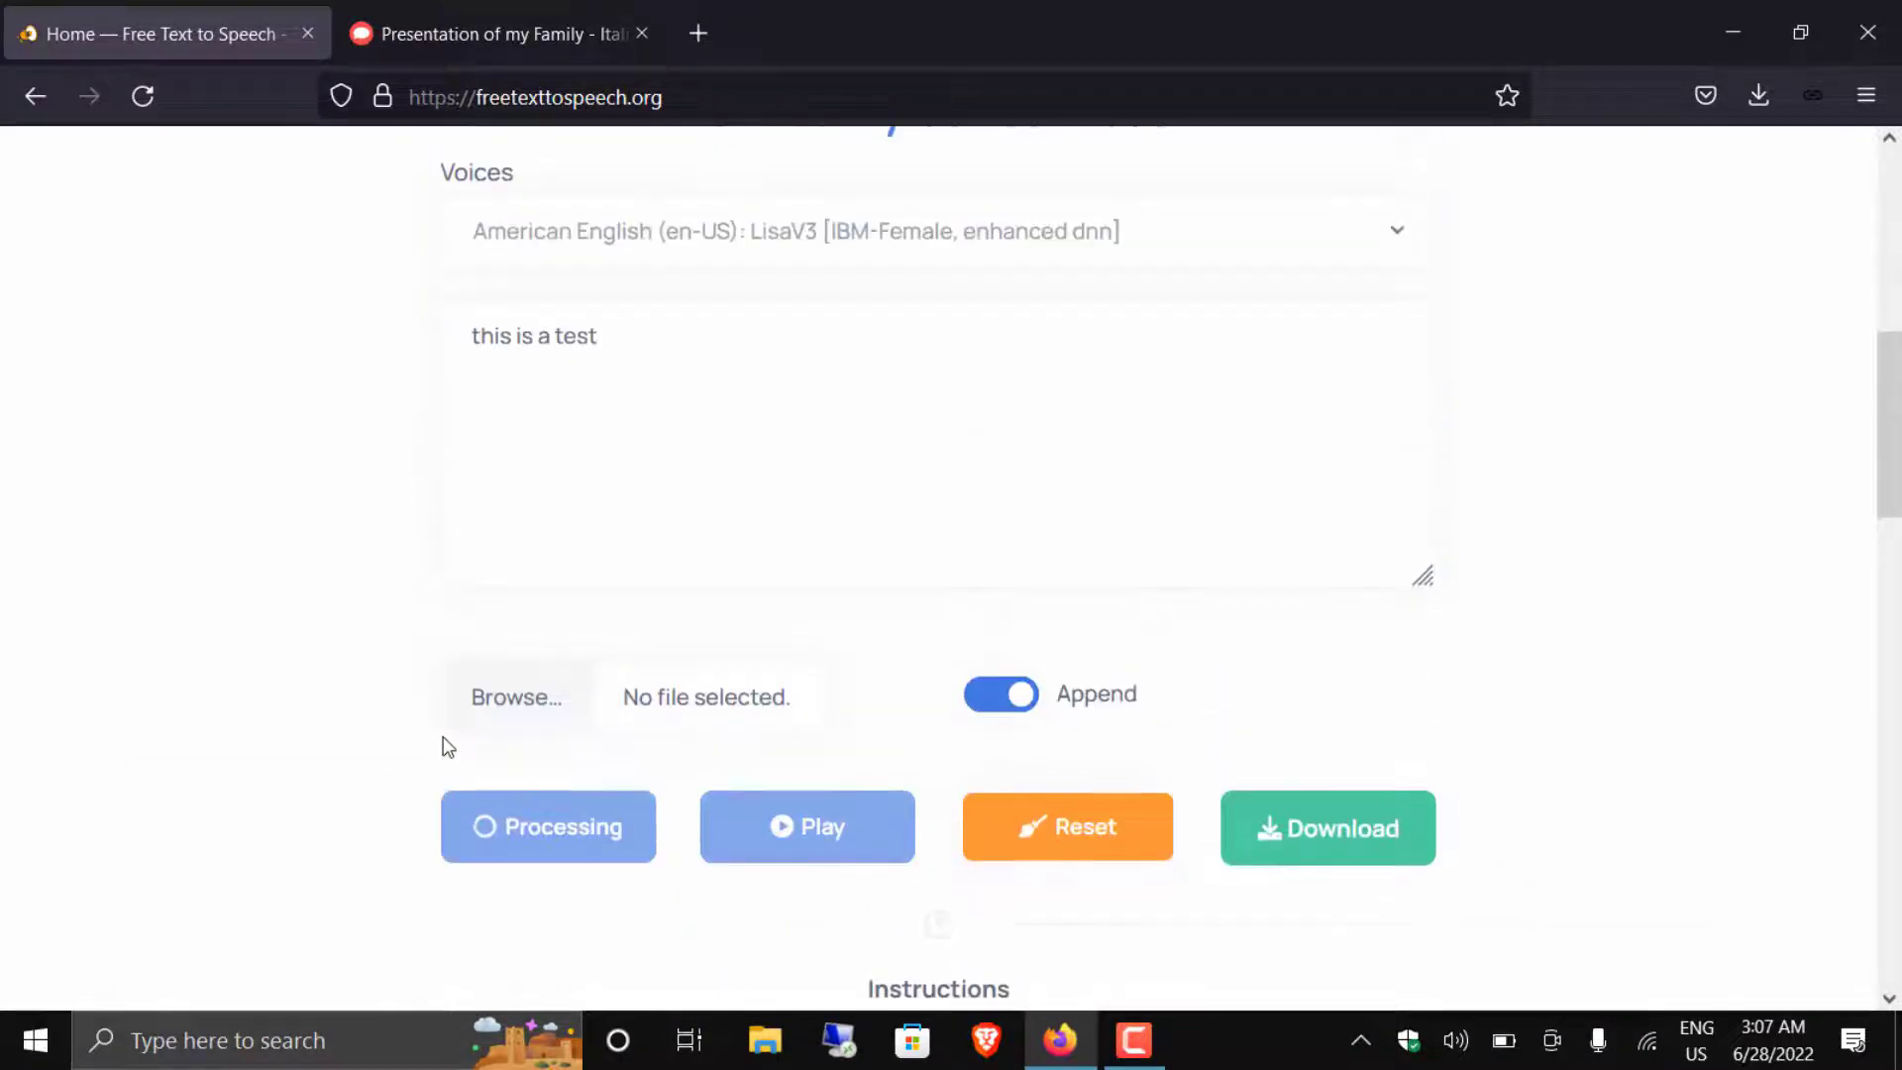
# Download the synthesized speech and play the MP3 file in Groove Music, closing the player when done.
pyautogui.click(1304, 854)
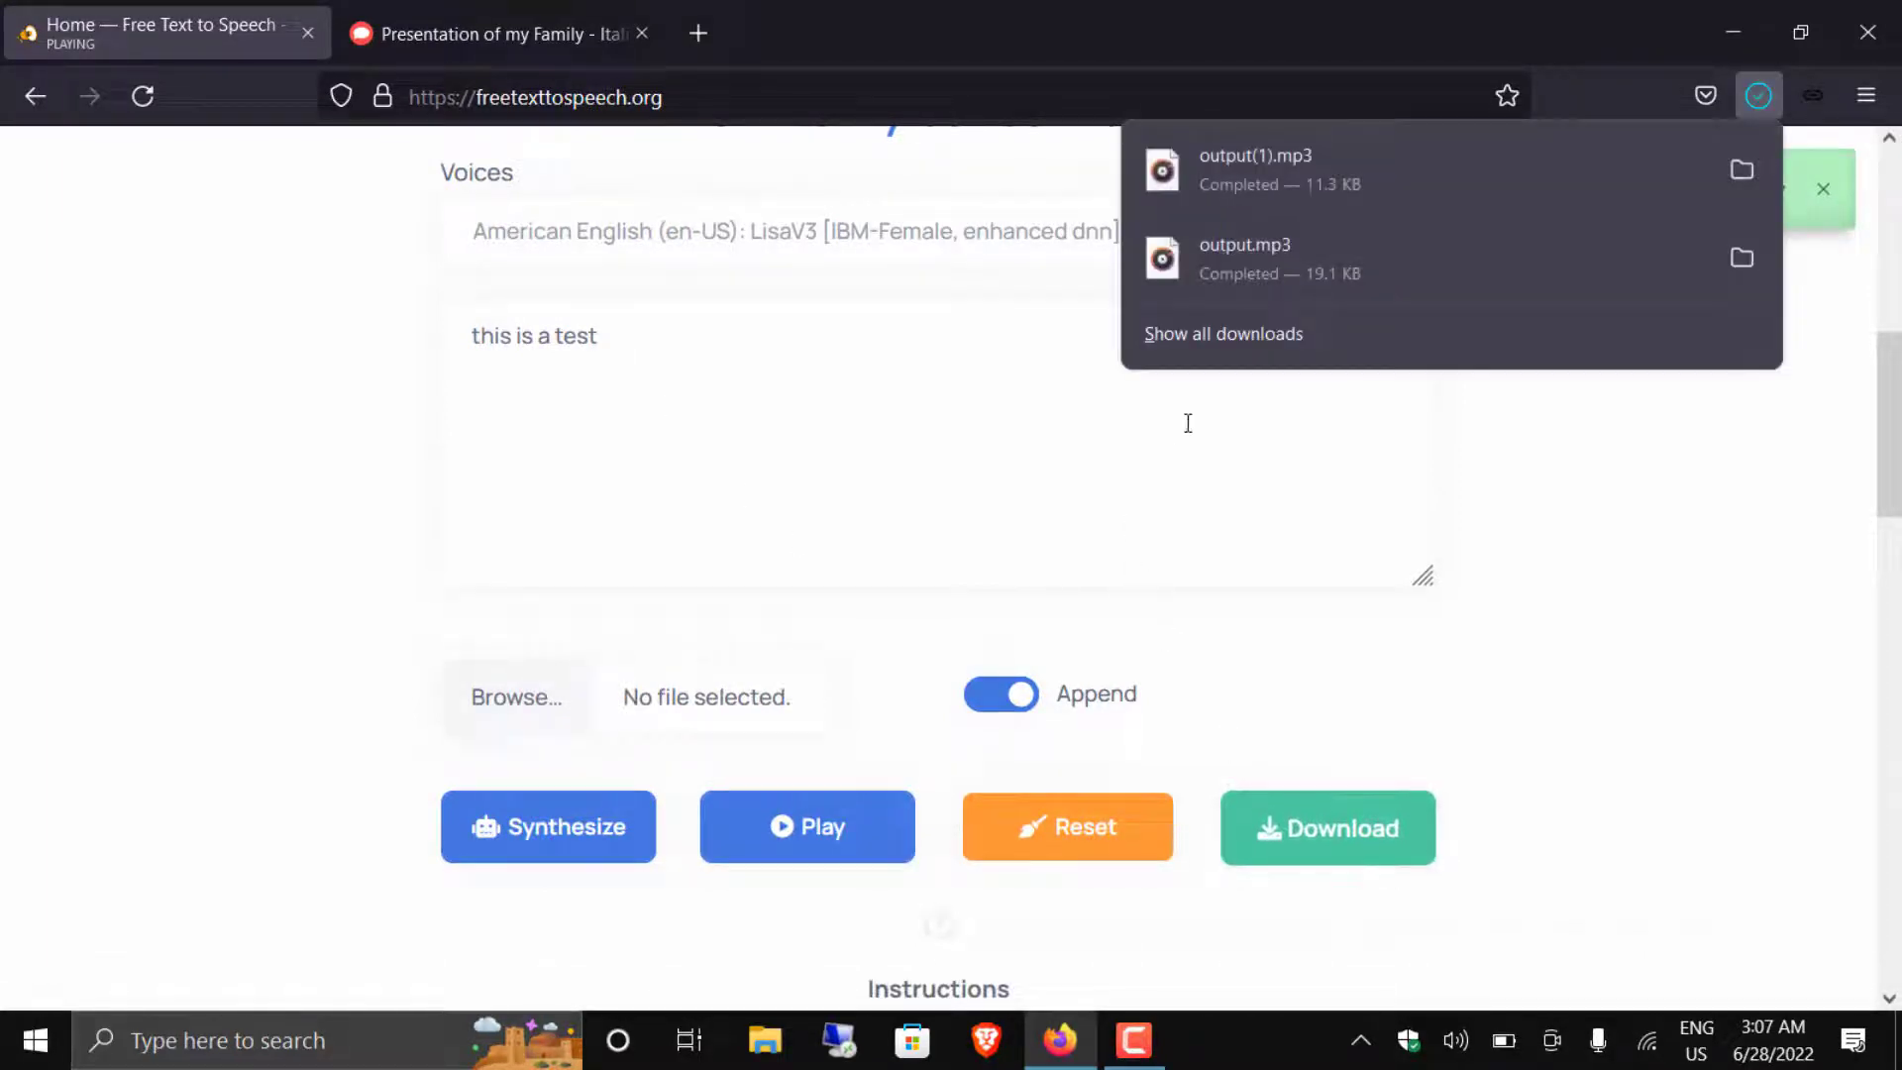
pyautogui.click(1266, 171)
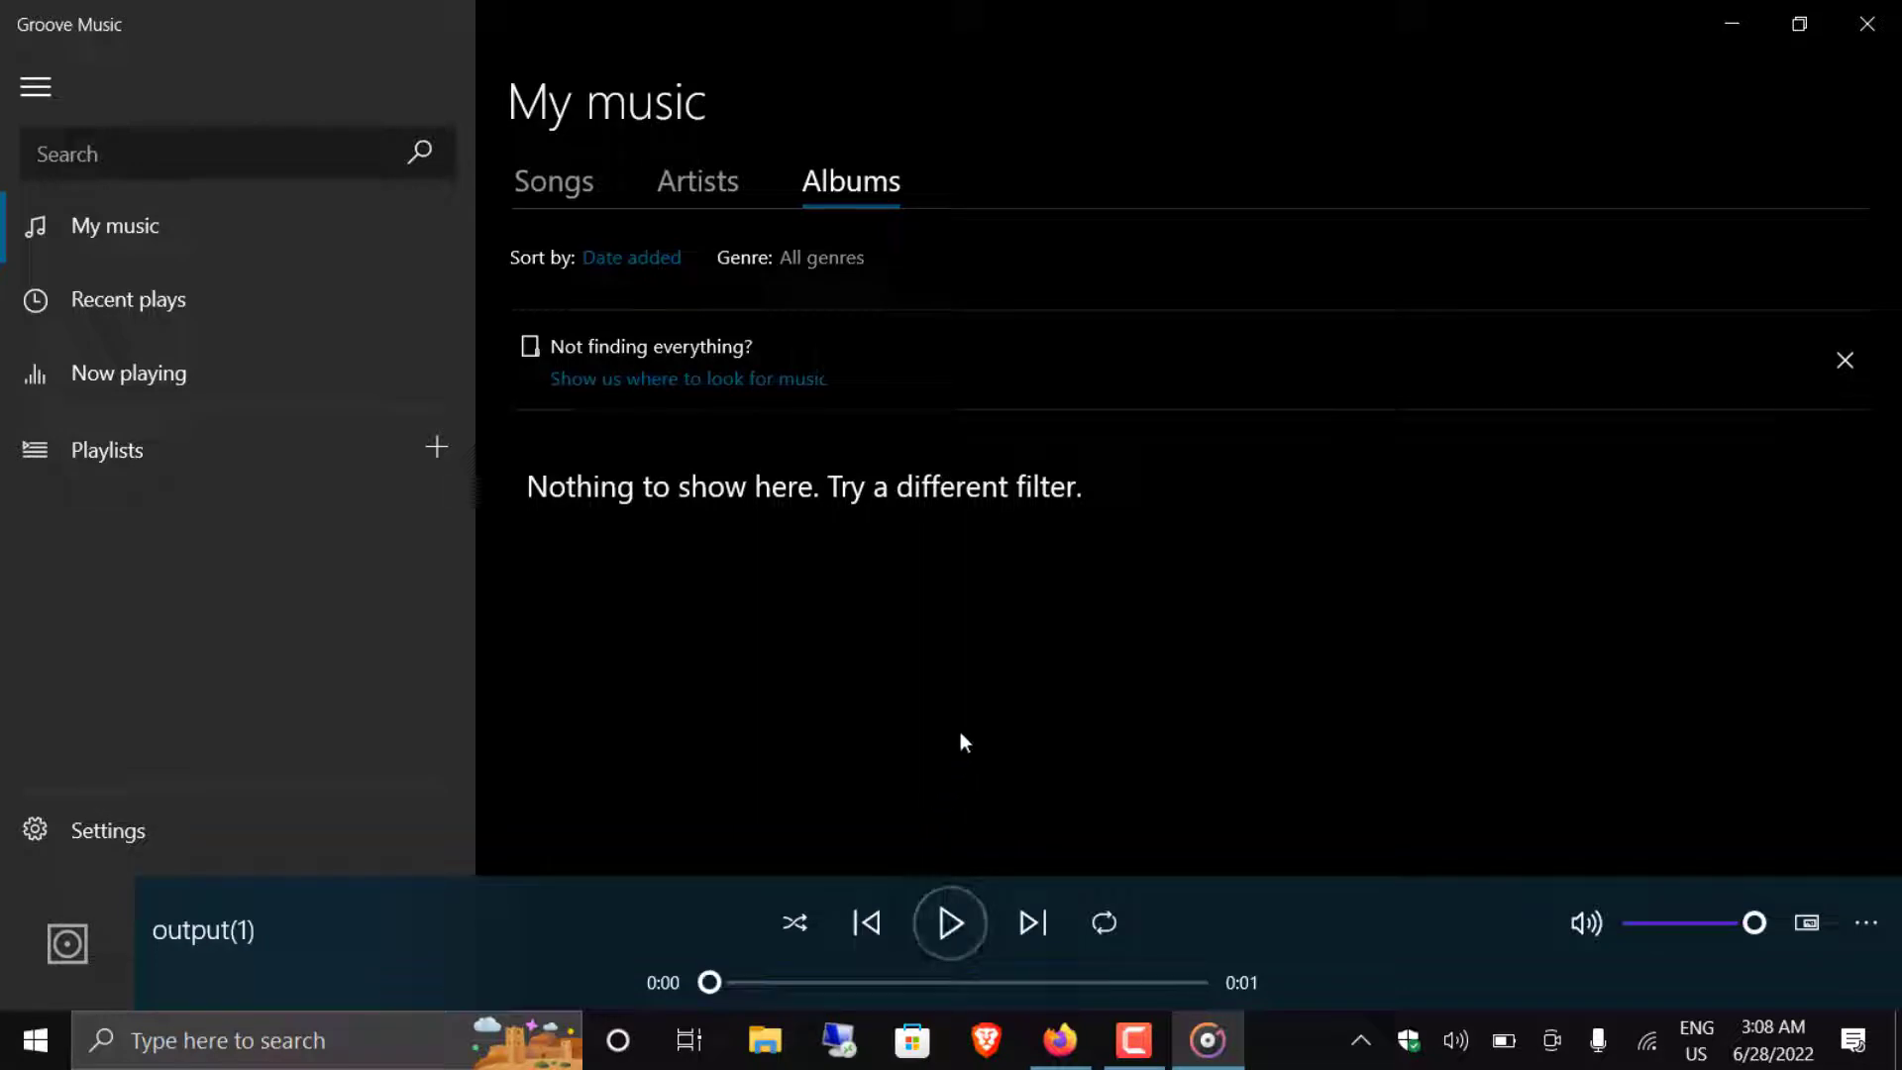
pyautogui.click(1867, 24)
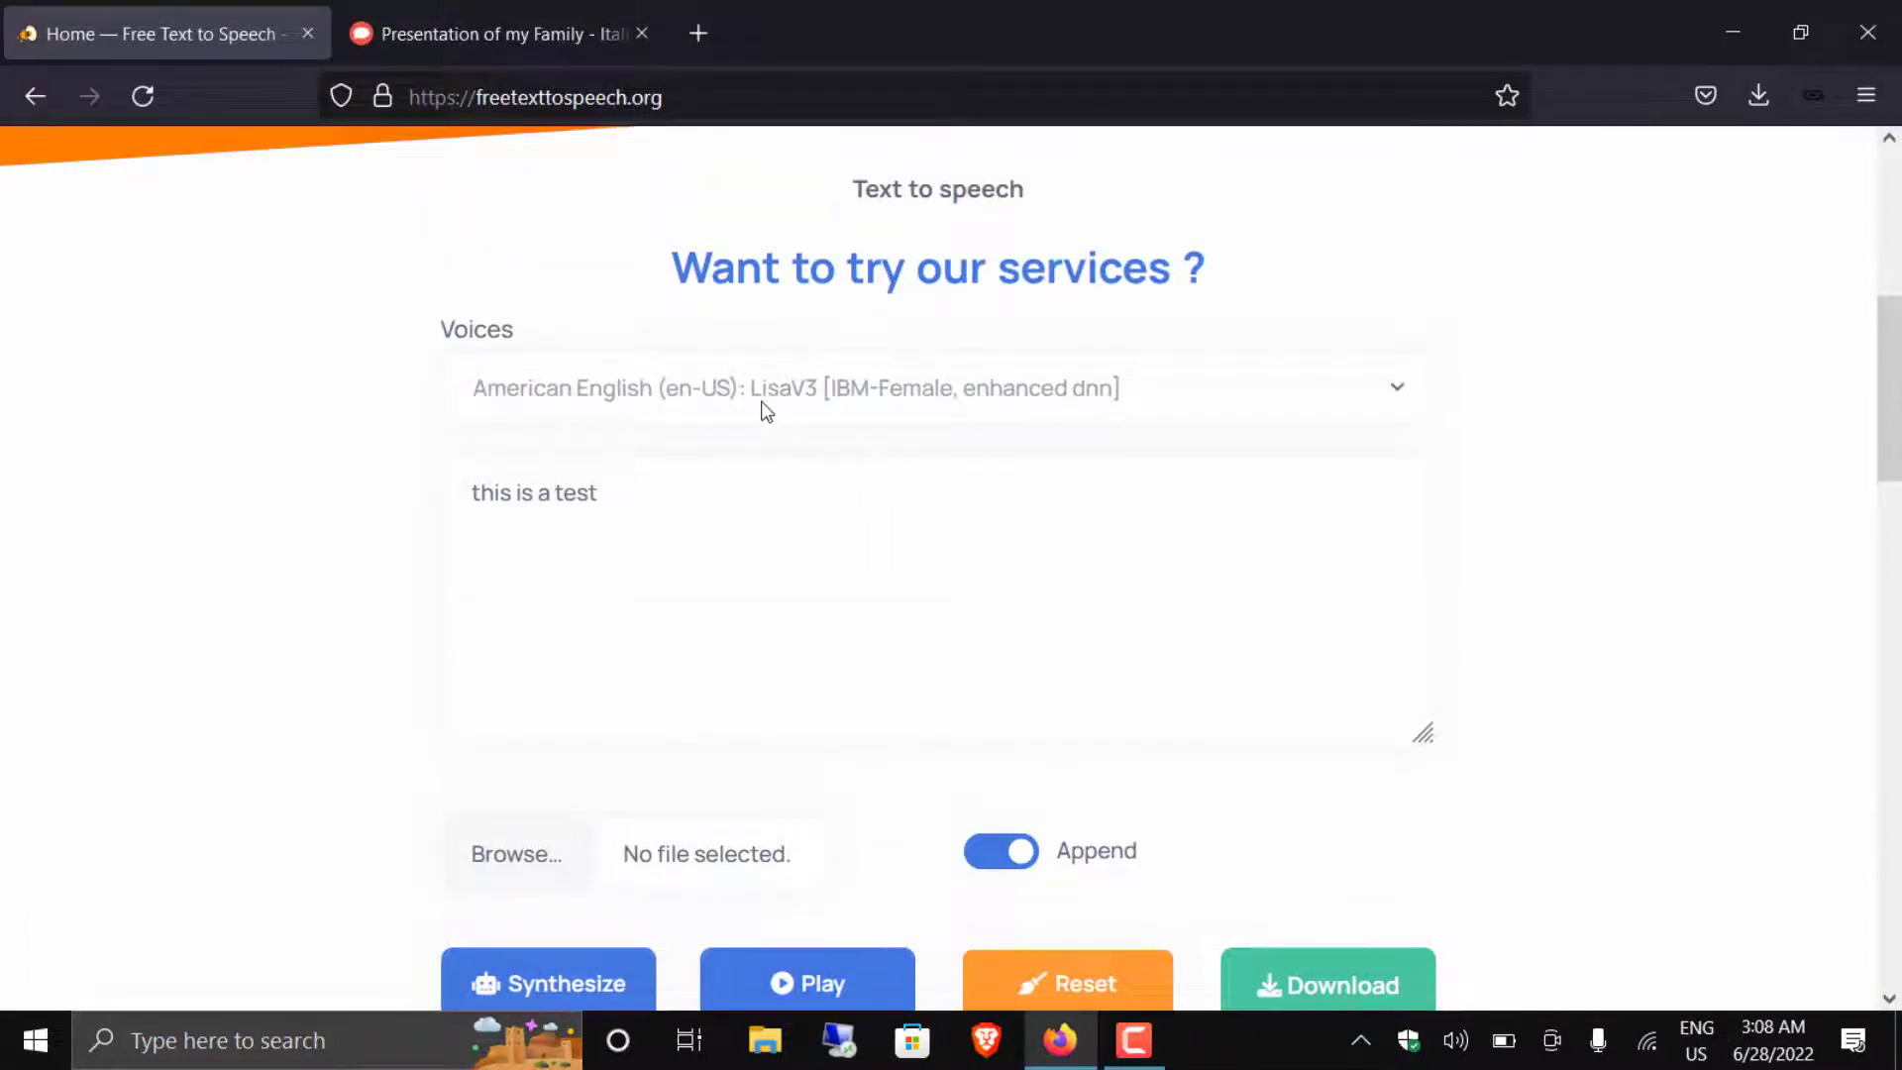
pyautogui.click(765, 398)
pyautogui.scroll(-2, 700, 539)
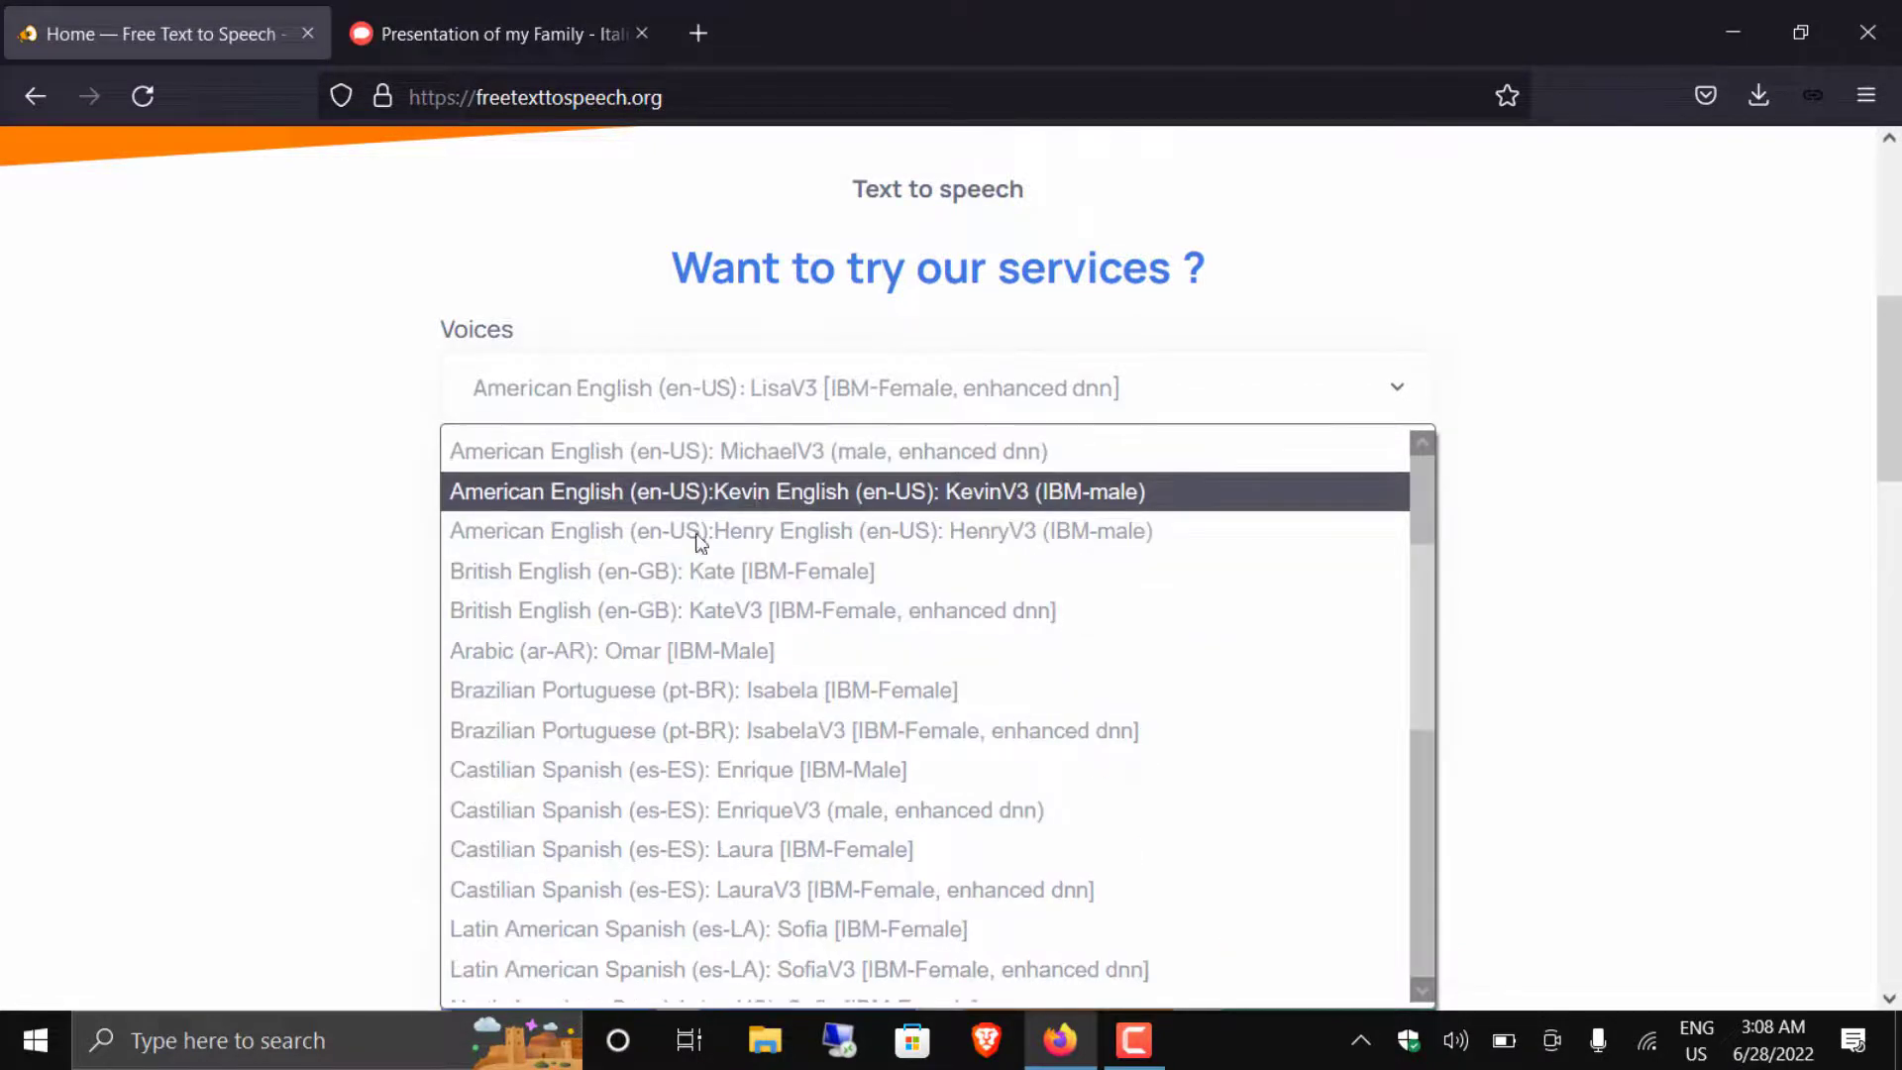
pyautogui.scroll(-5, 696, 535)
pyautogui.scroll(-2, 411, 560)
pyautogui.scroll(1, 694, 283)
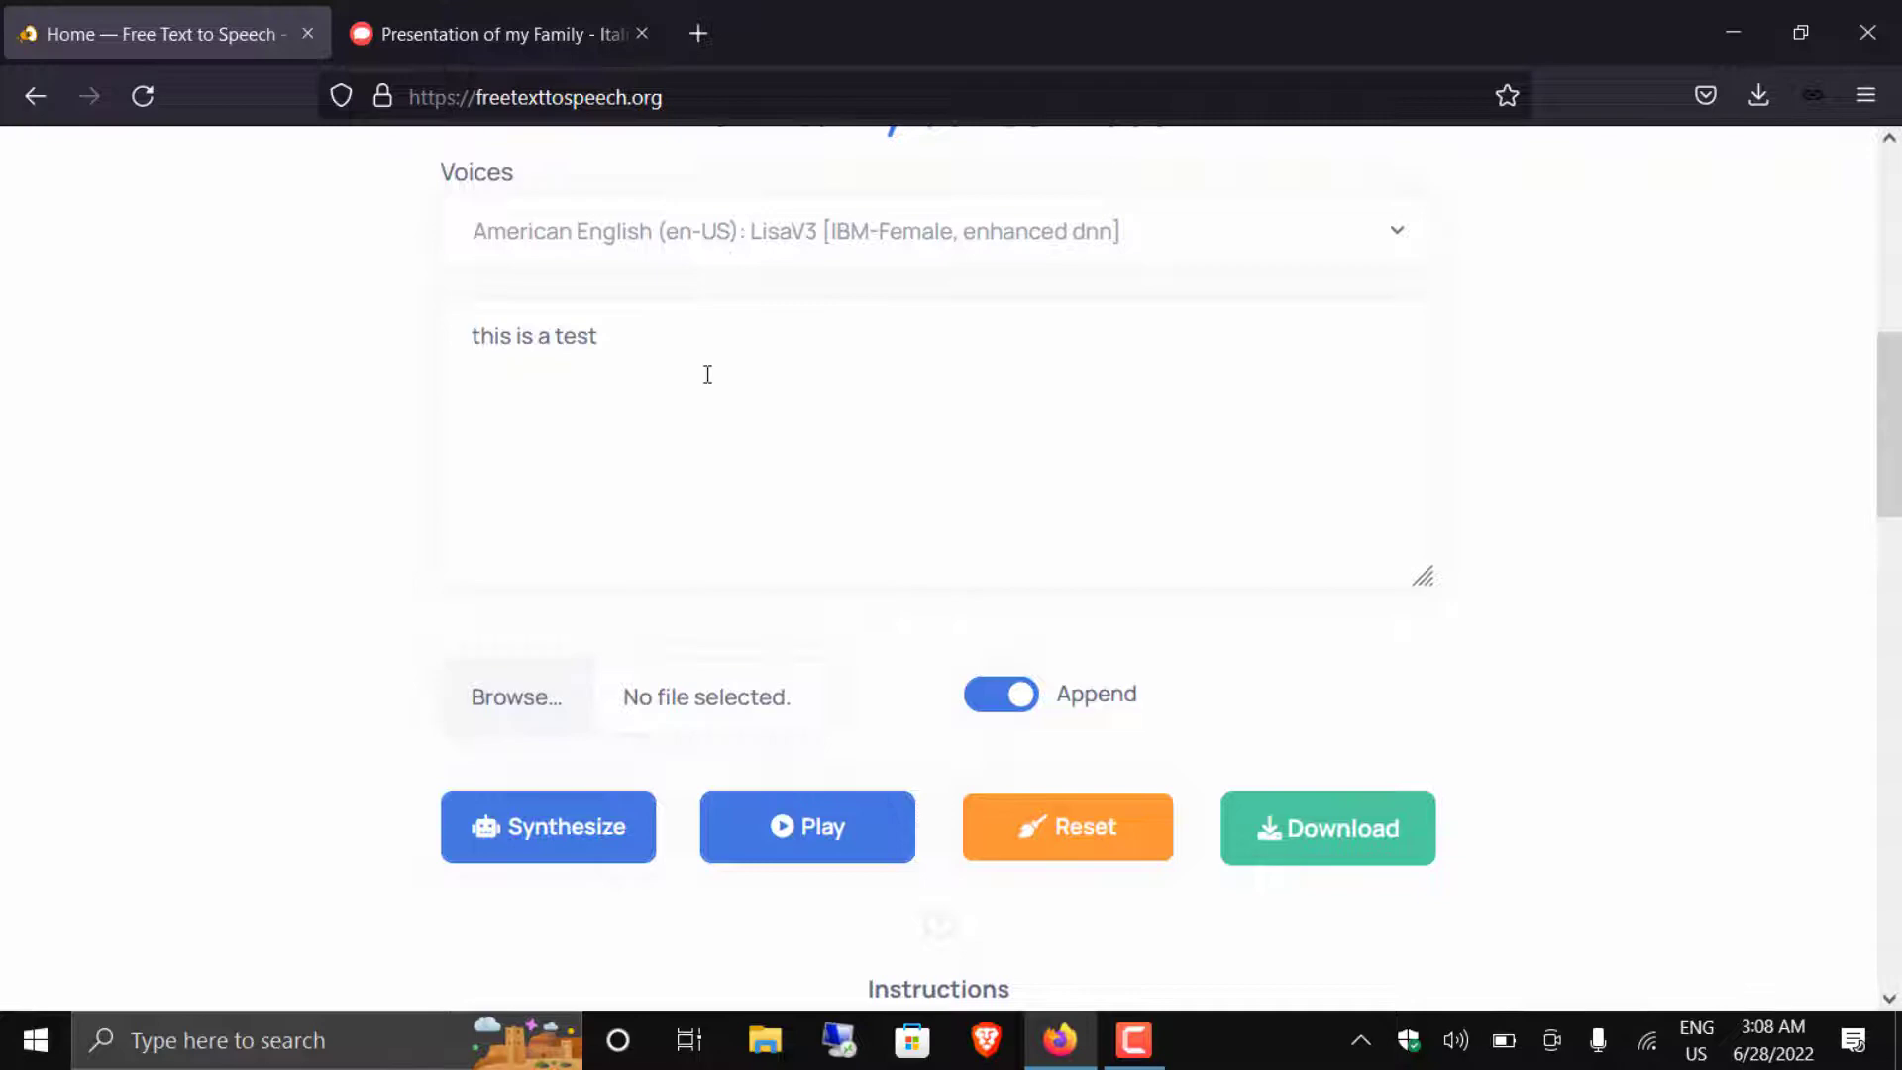
# Select the voice Italian (it-IT): FrancescaV3 [IBM-Female, enhanced dnn] and clear the existing text.
pyautogui.click(736, 255)
pyautogui.scroll(-5, 693, 466)
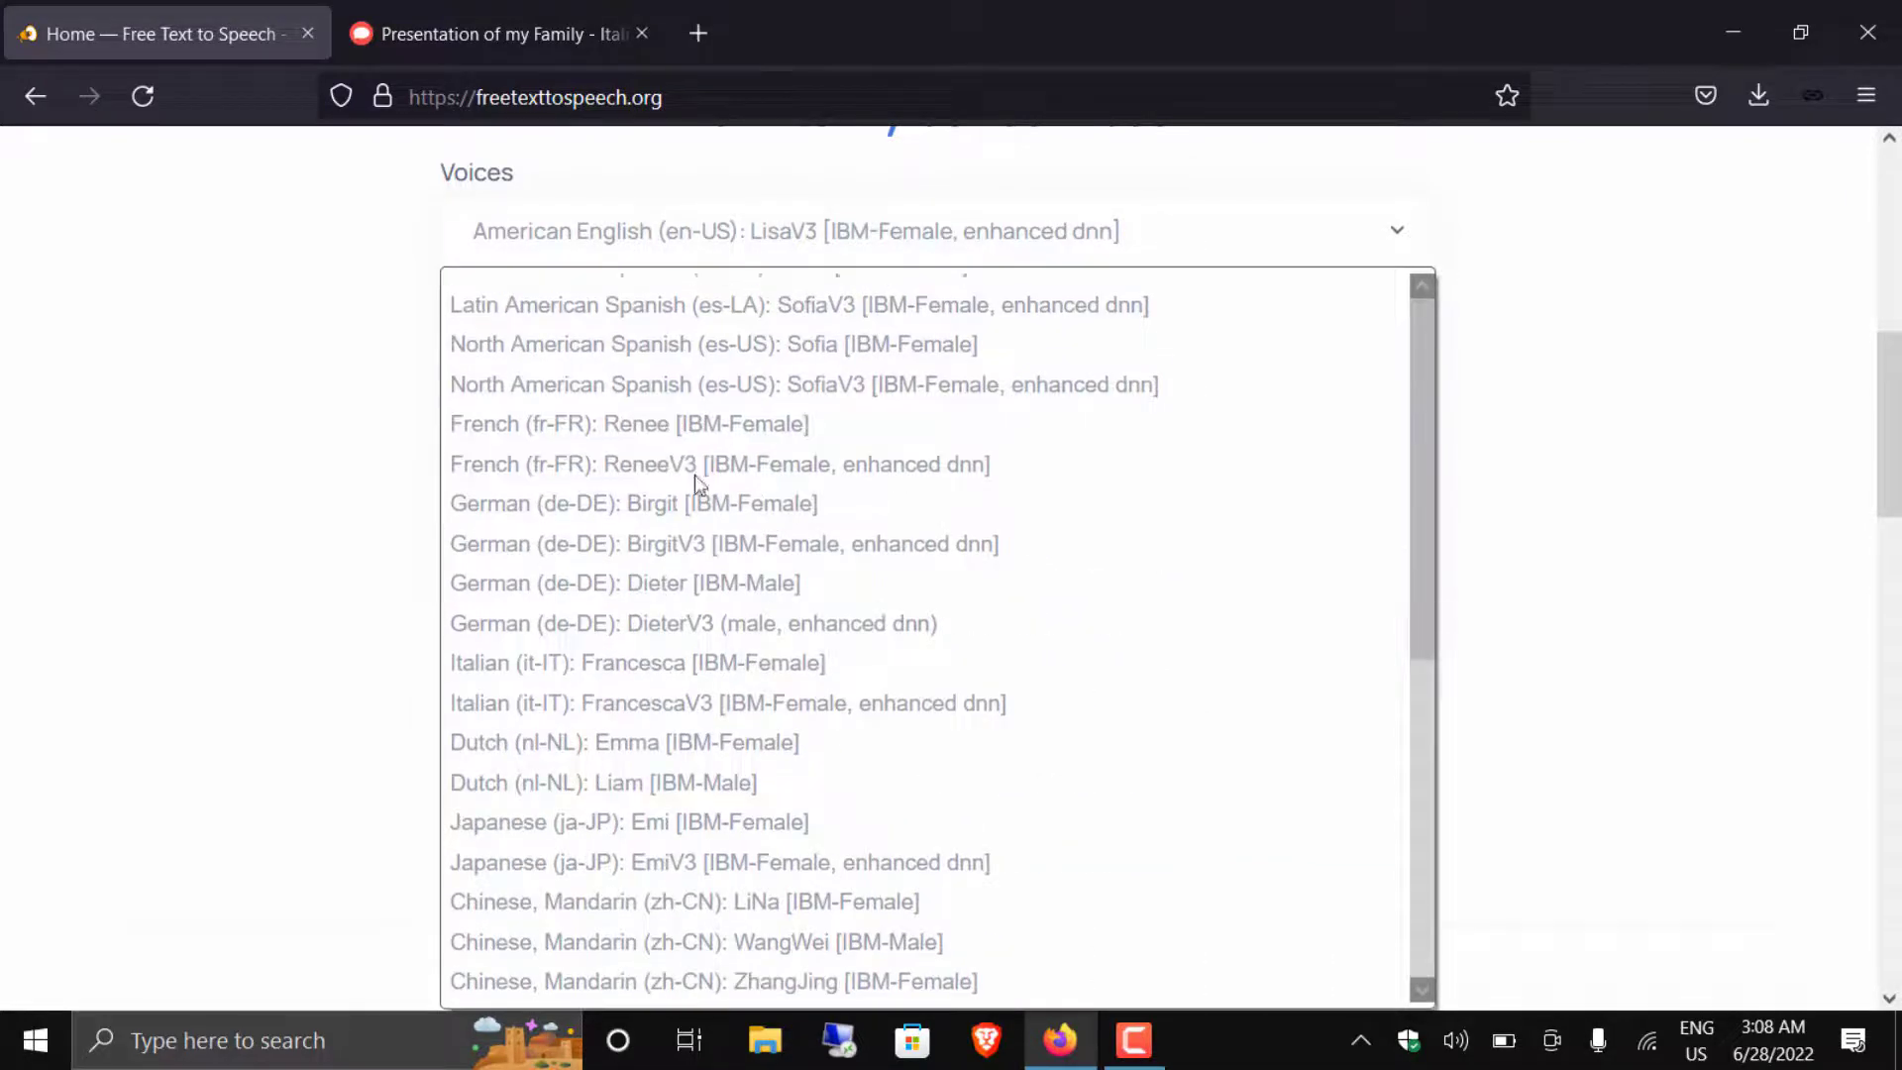
pyautogui.click(706, 703)
pyautogui.doubleClick(575, 337)
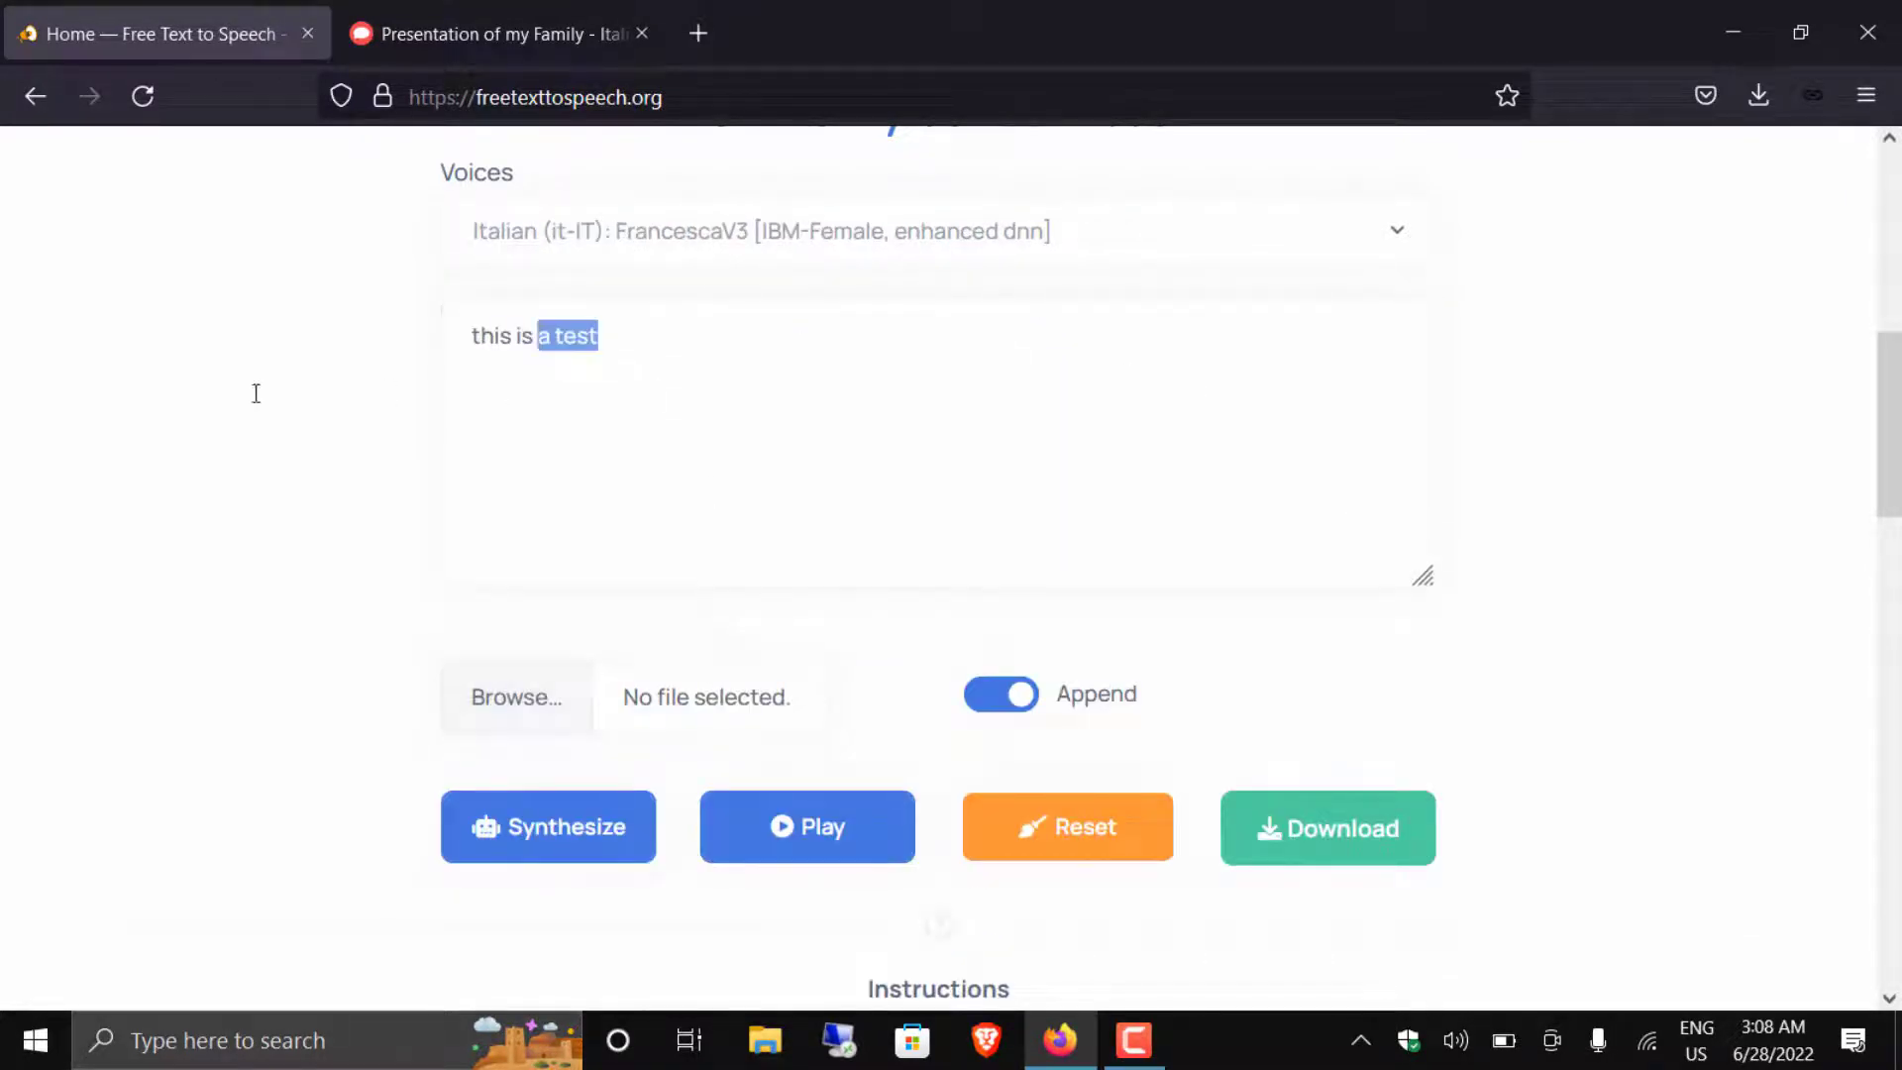
pyautogui.hotkey('ctrl', 'a')
pyautogui.press('BackSpace')
# Copy the highlighted first paragraph of "La mia famiglia" from the lingua.com page and paste it as the text to speak.
pyautogui.click(429, 10)
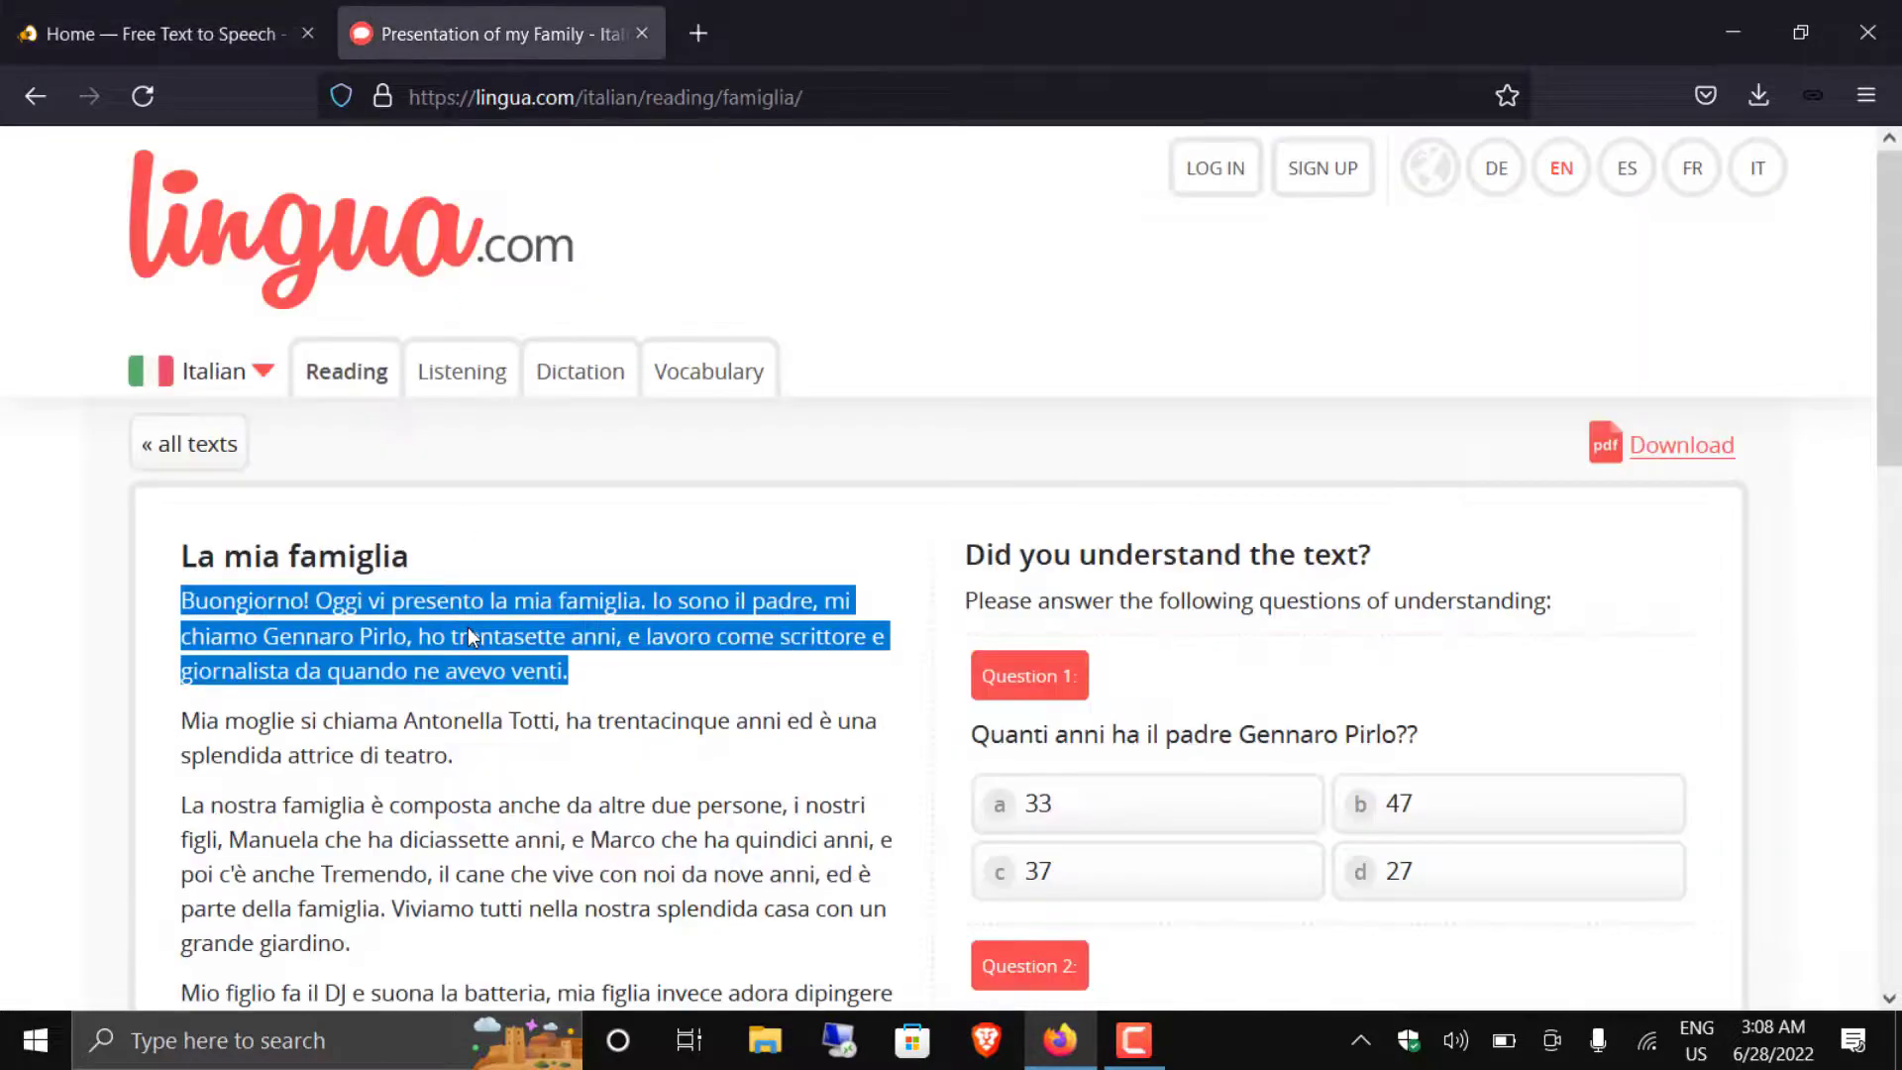
pyautogui.rightClick(476, 620)
pyautogui.click(503, 652)
pyautogui.click(159, 34)
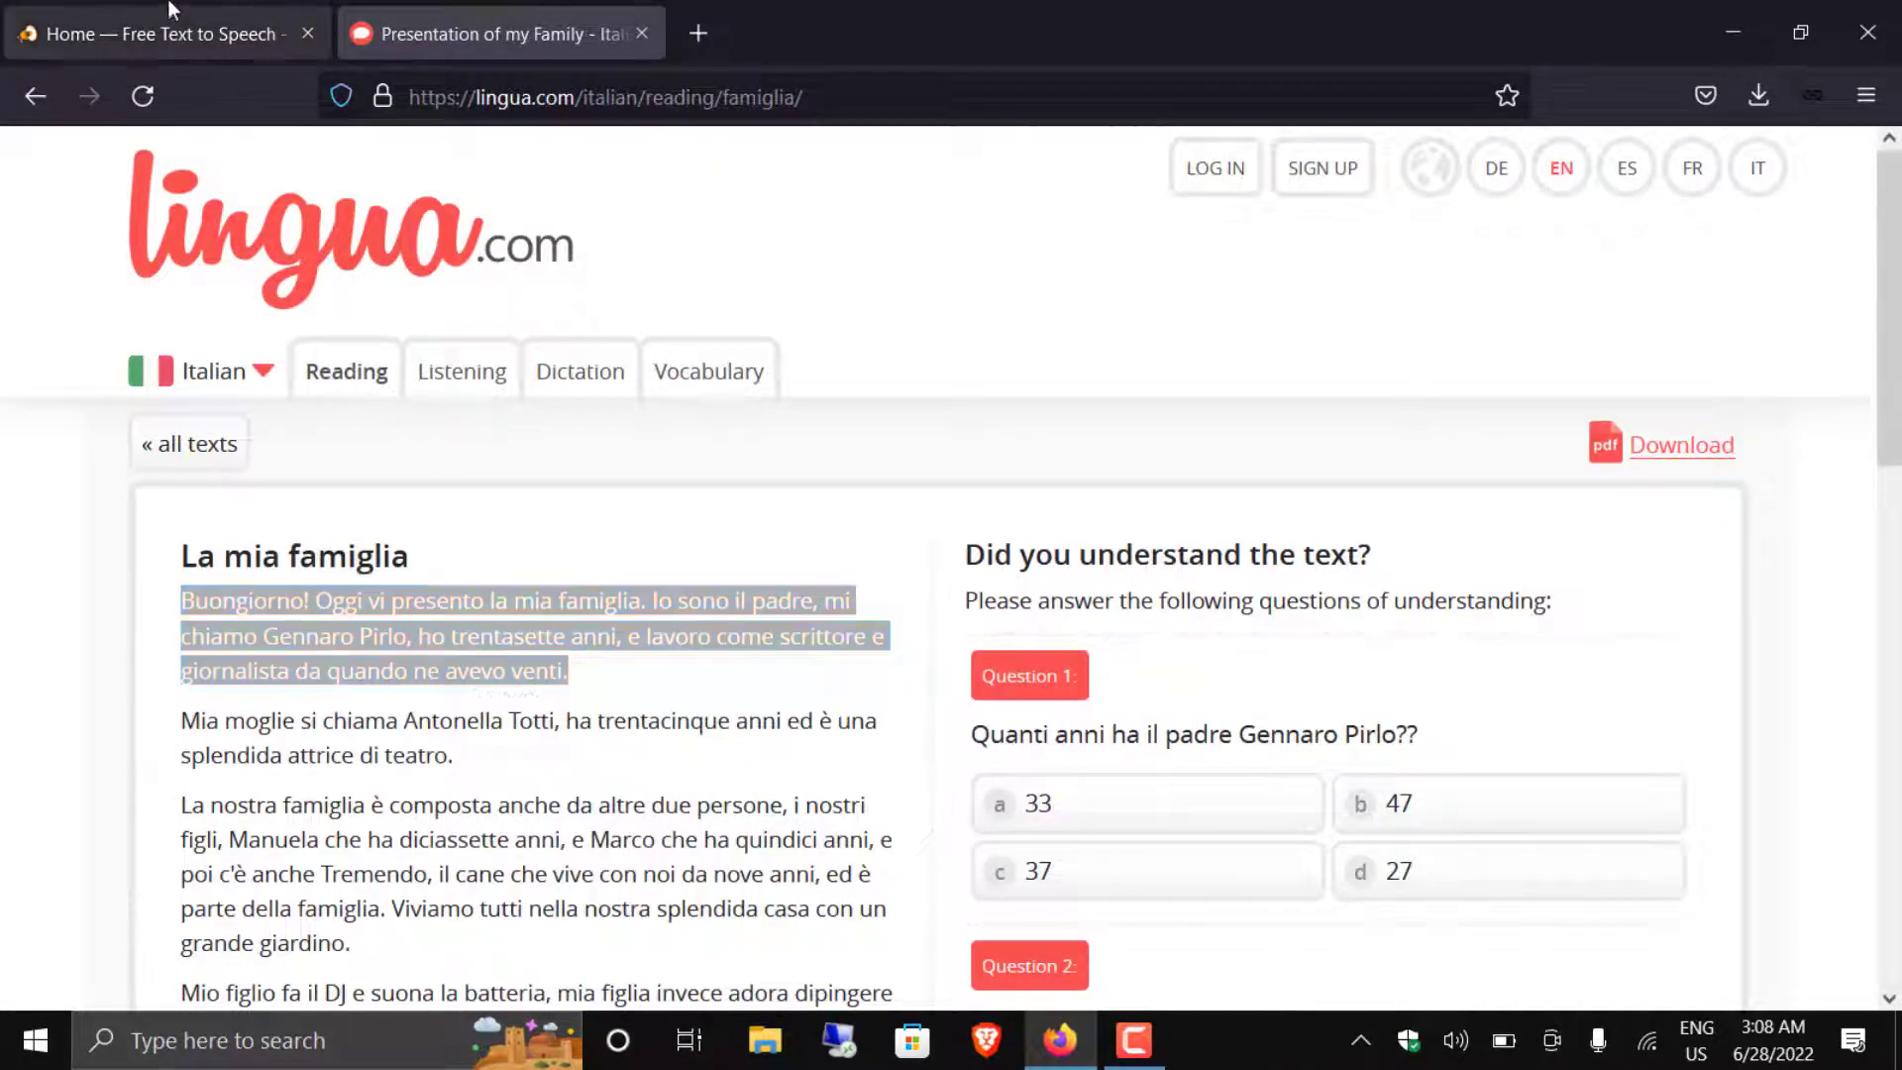
pyautogui.write('v')
pyautogui.hotkey('ctrl', 'a')
pyautogui.hotkey('ctrl', 'v')
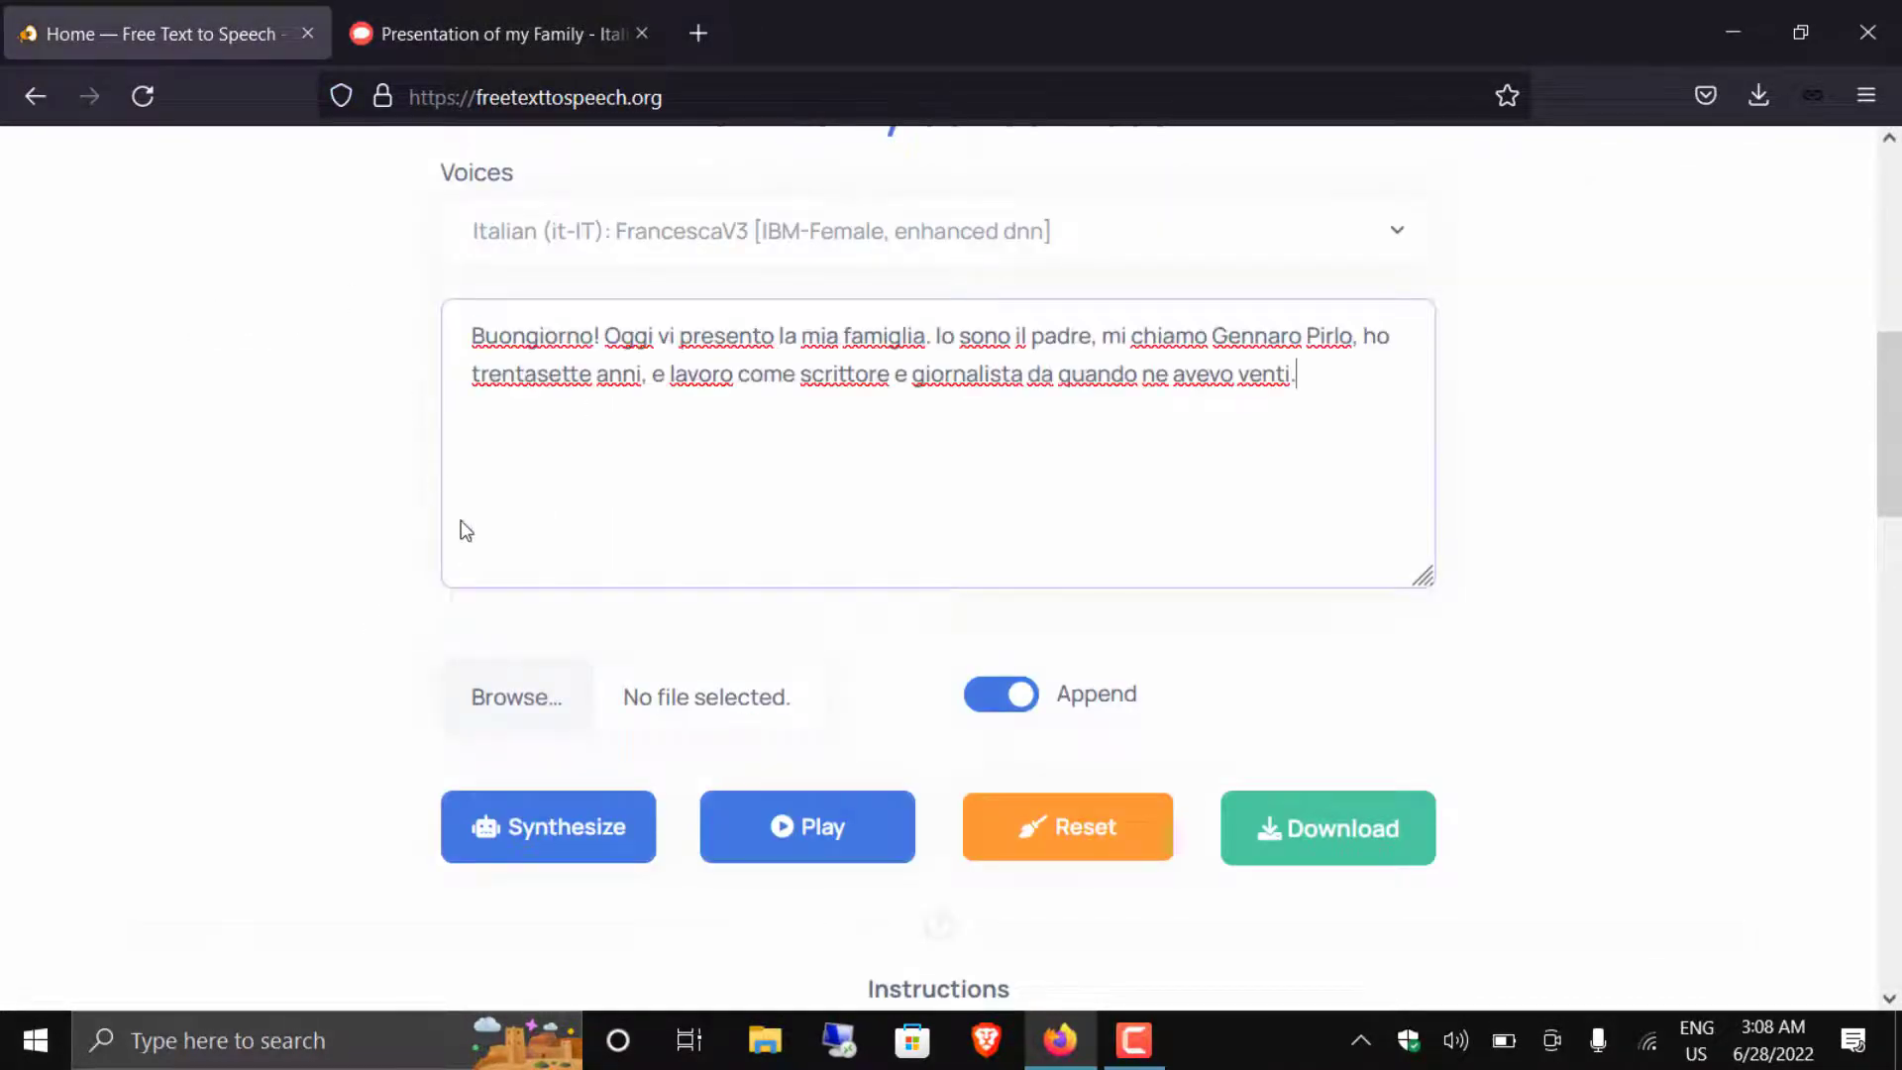
# Synthesize the Italian paragraph and play the resulting speech.
pyautogui.click(592, 847)
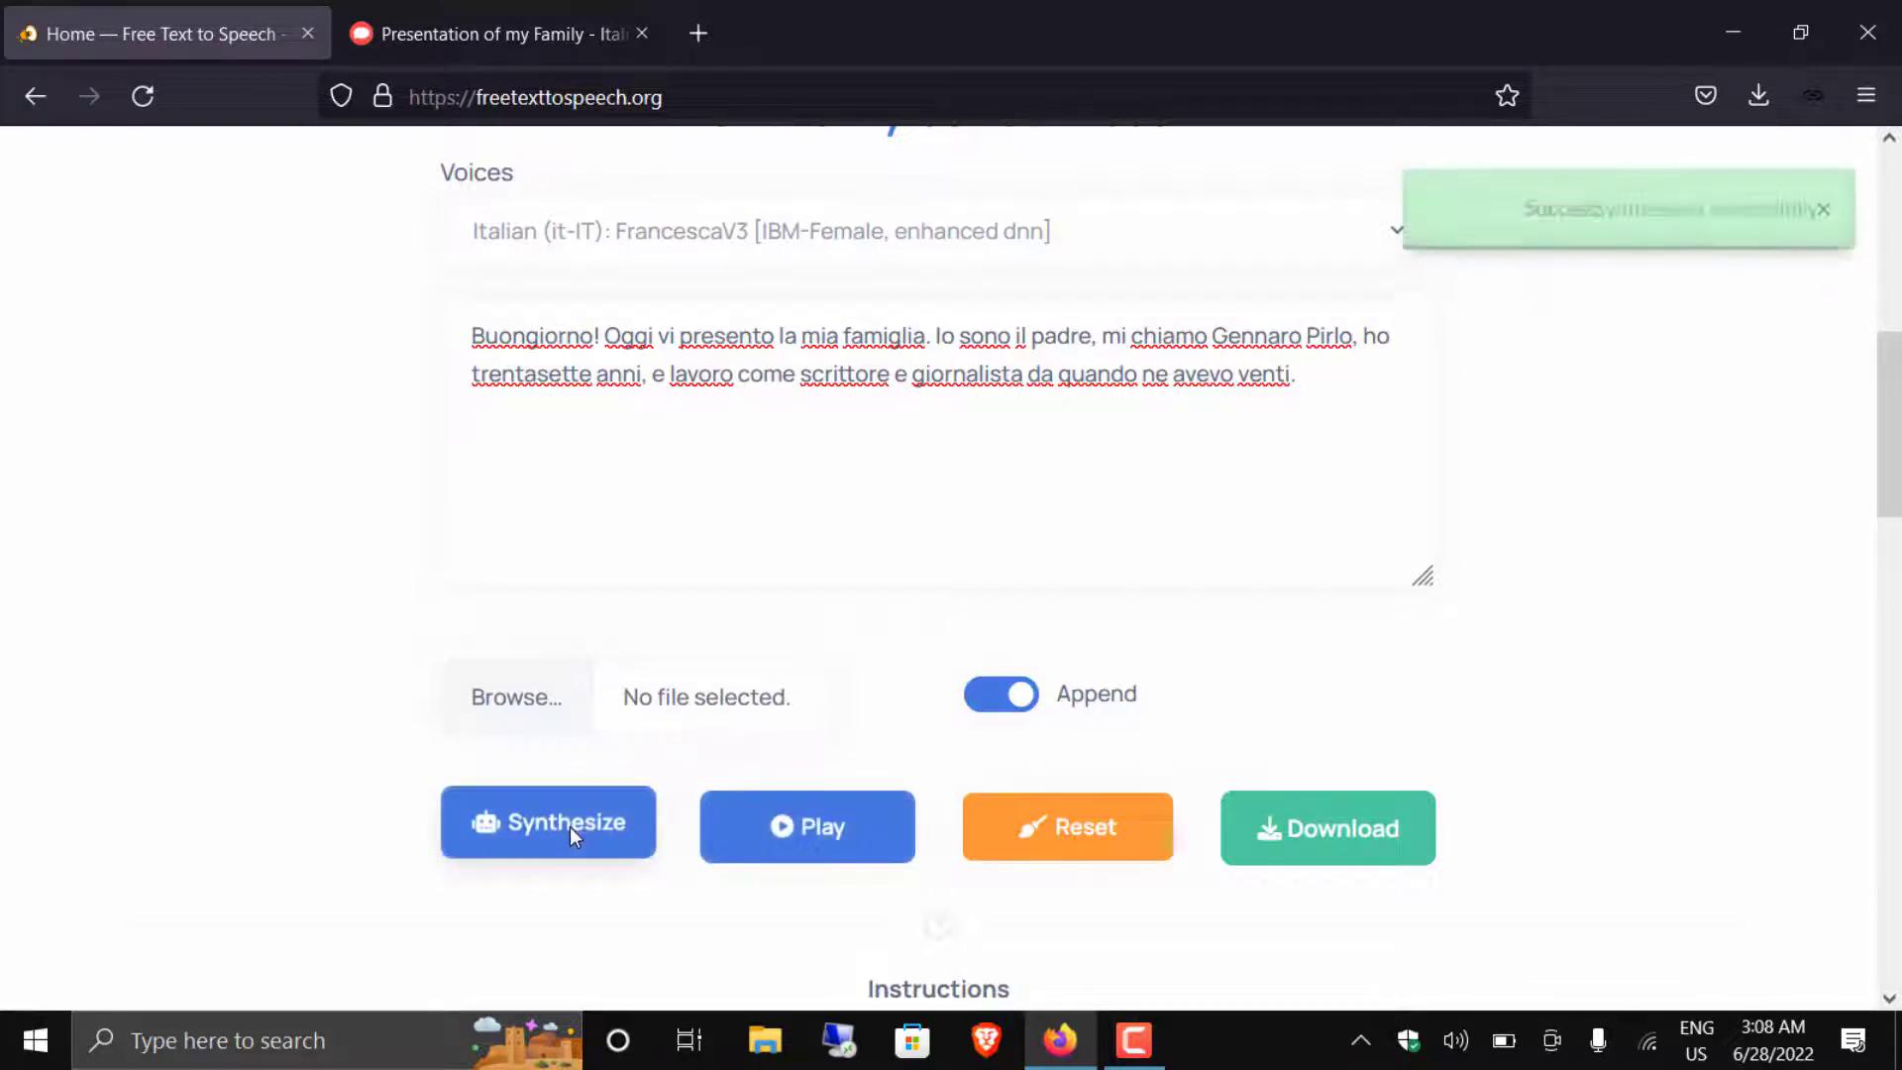
pyautogui.click(778, 830)
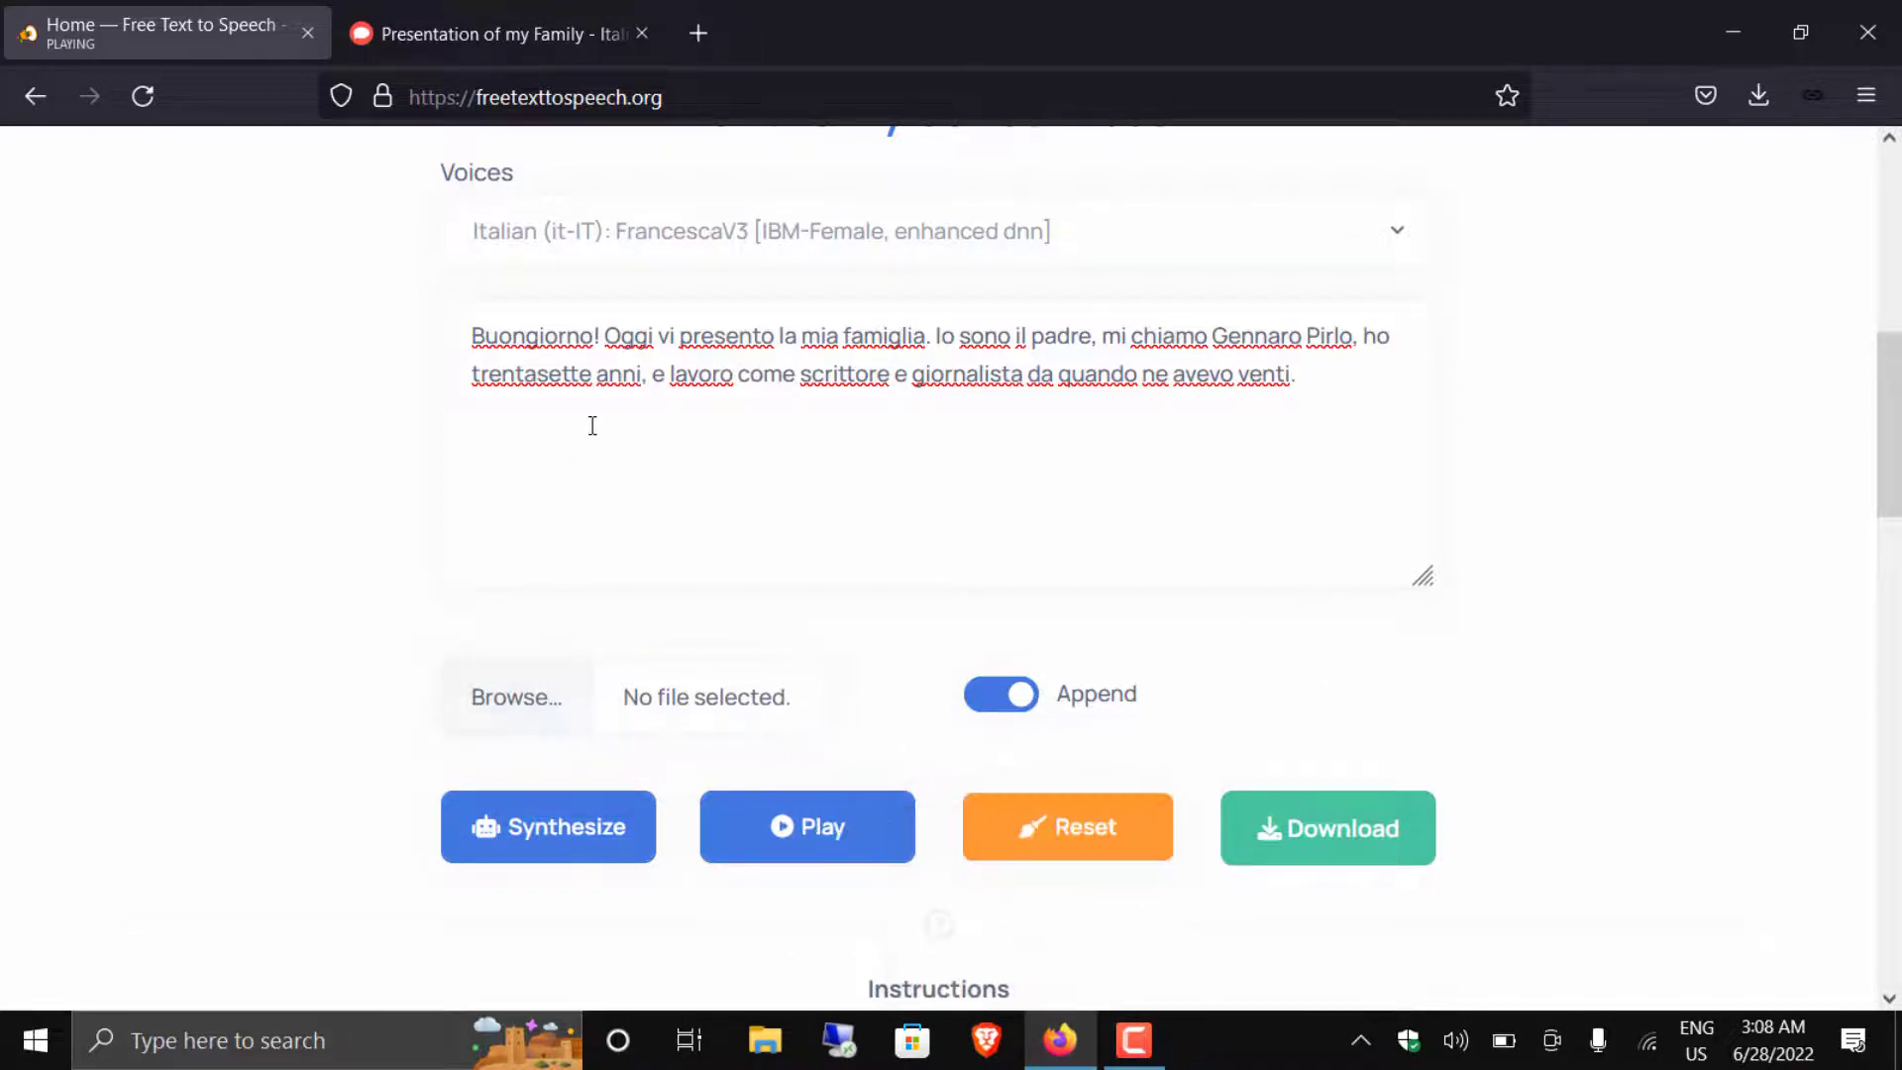
# Delete the entire Italian paragraph from the text field.
pyautogui.scroll(2, 1038, 434)
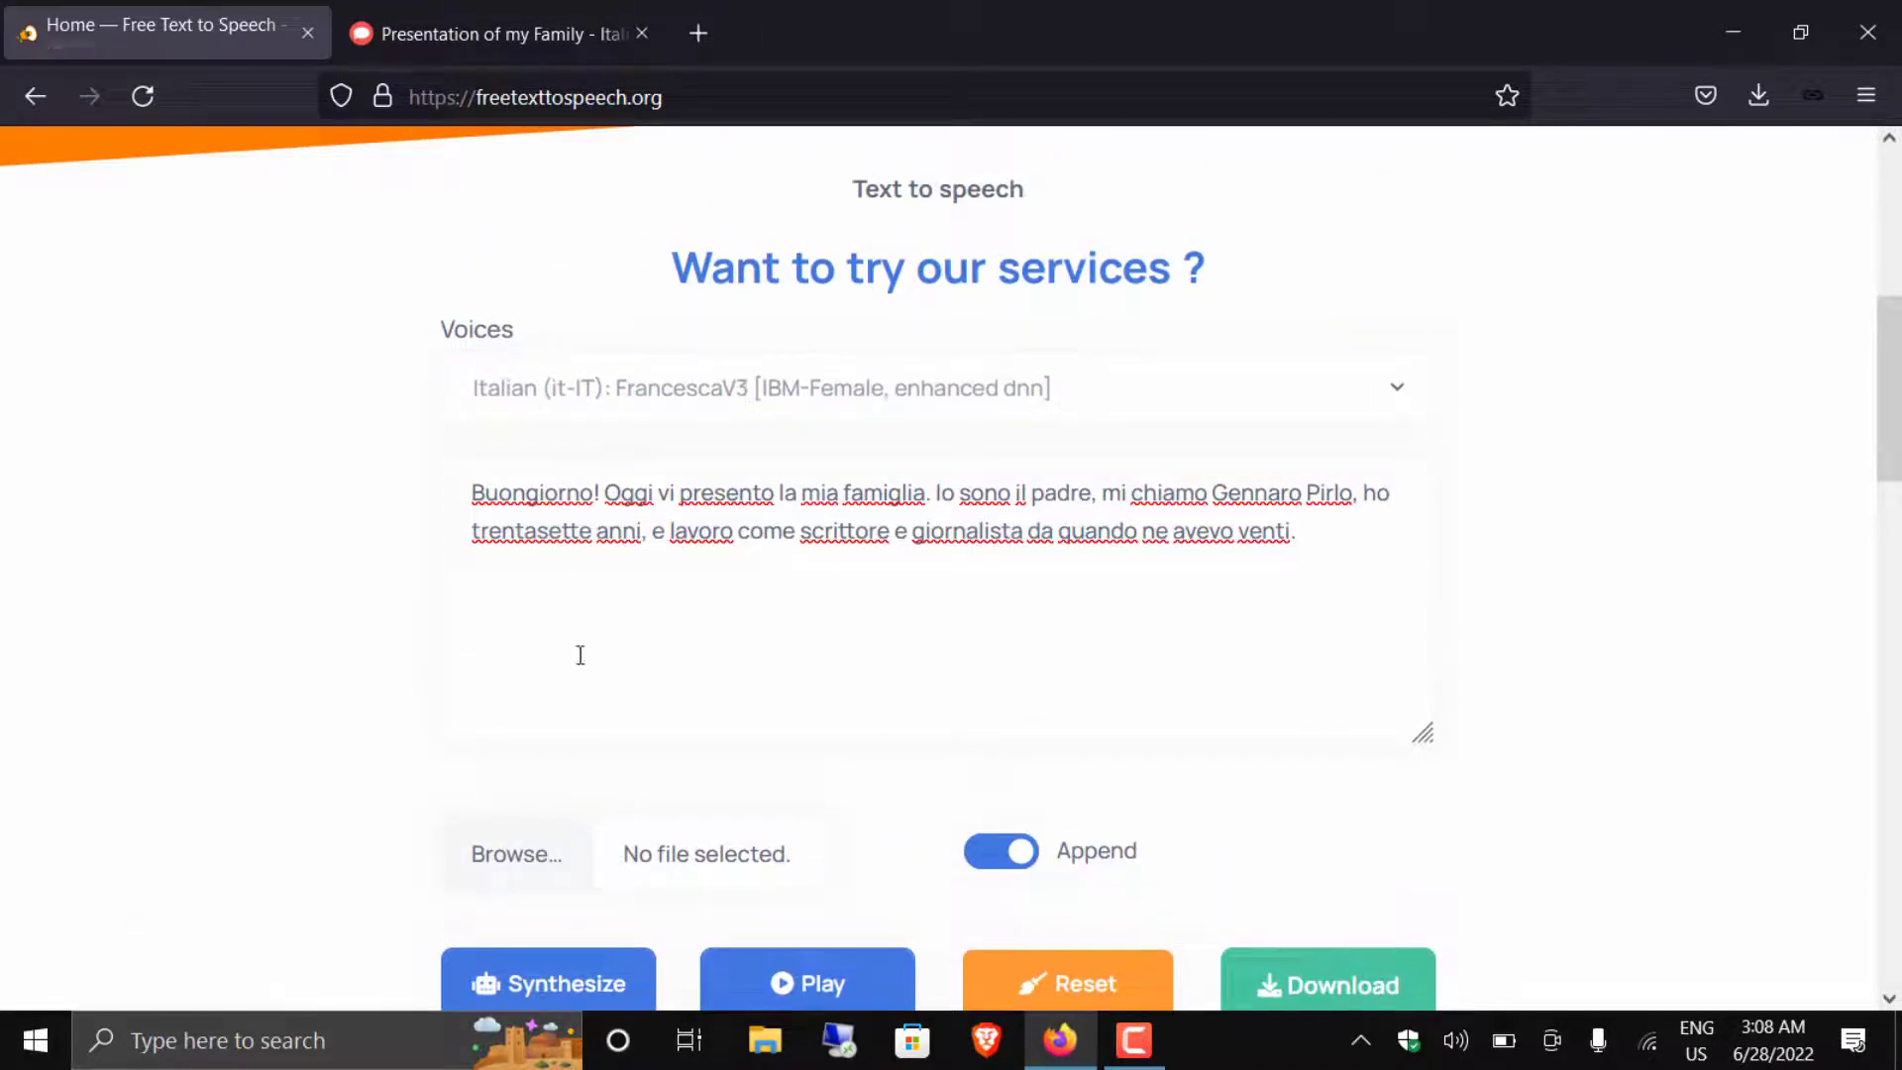
pyautogui.scroll(-2, 390, 728)
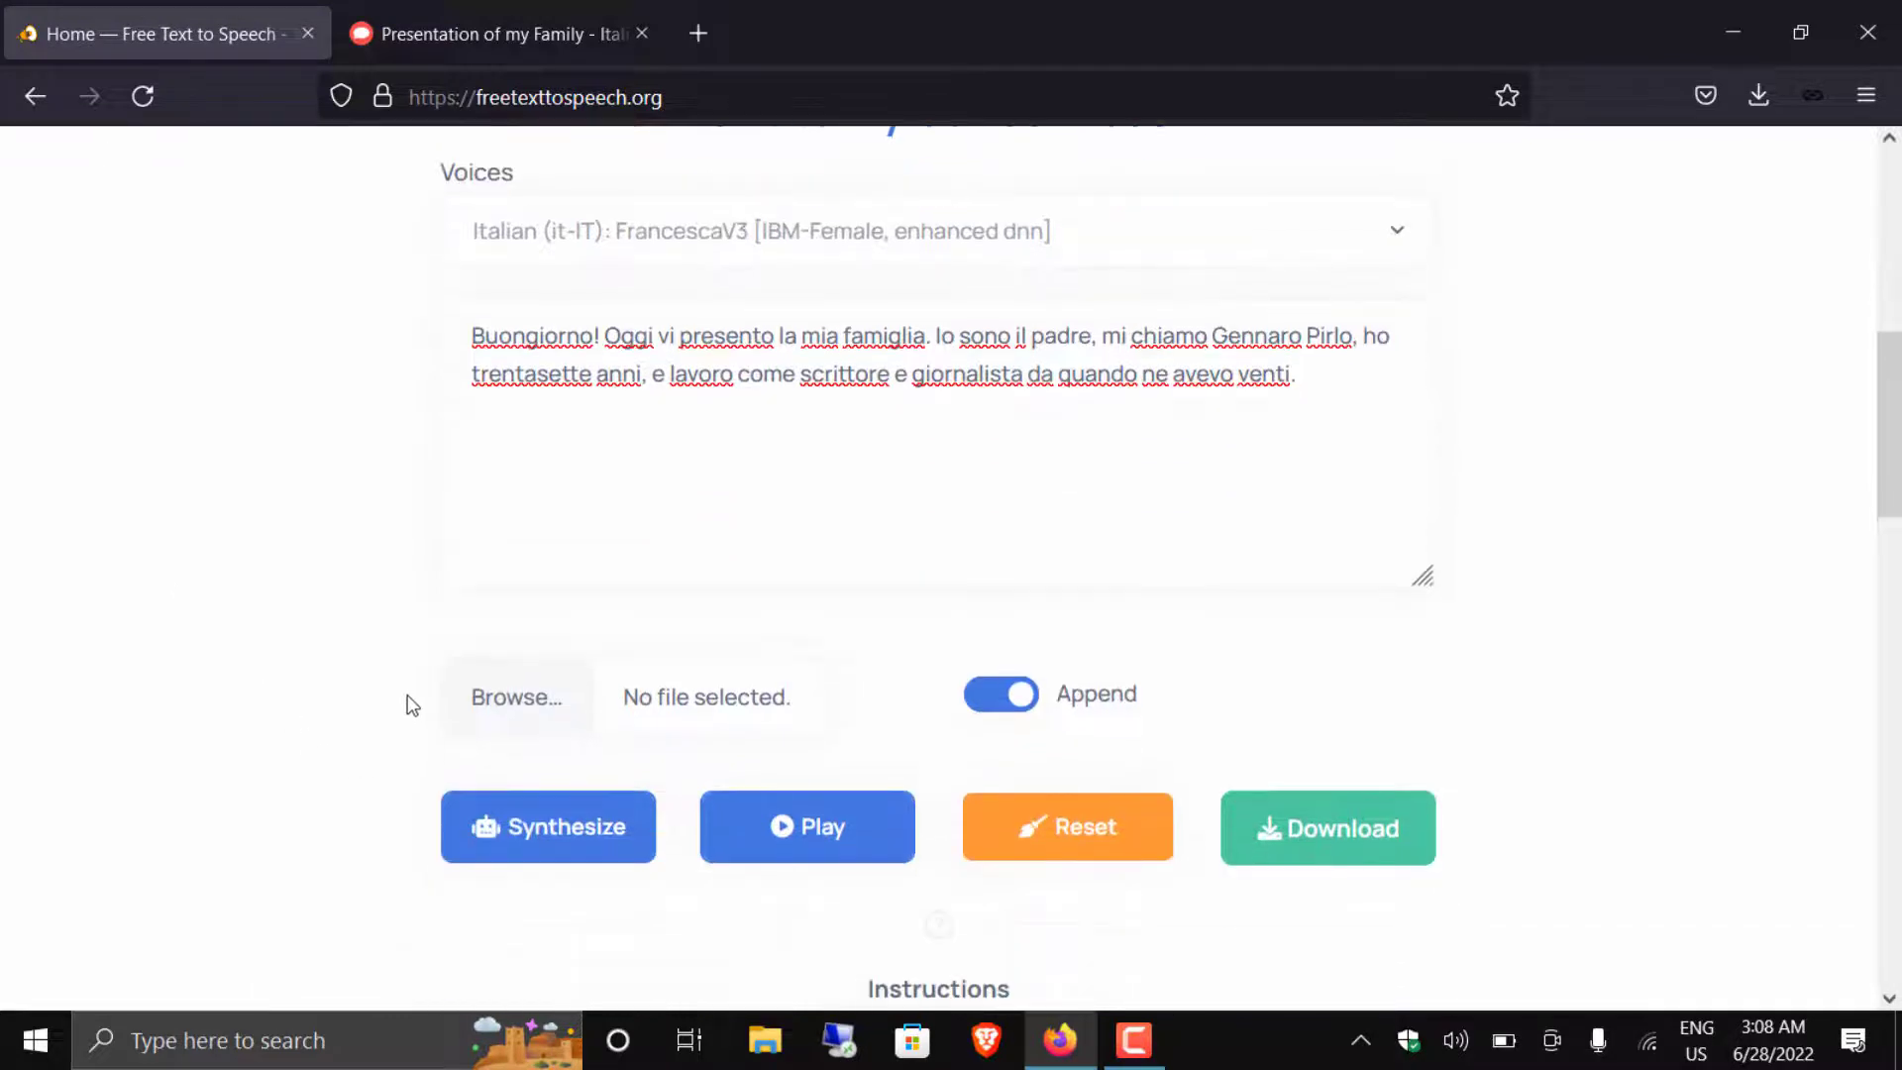
pyautogui.moveTo(1388, 467); pyautogui.dragTo(2, 148)
pyautogui.press('BackSpace')
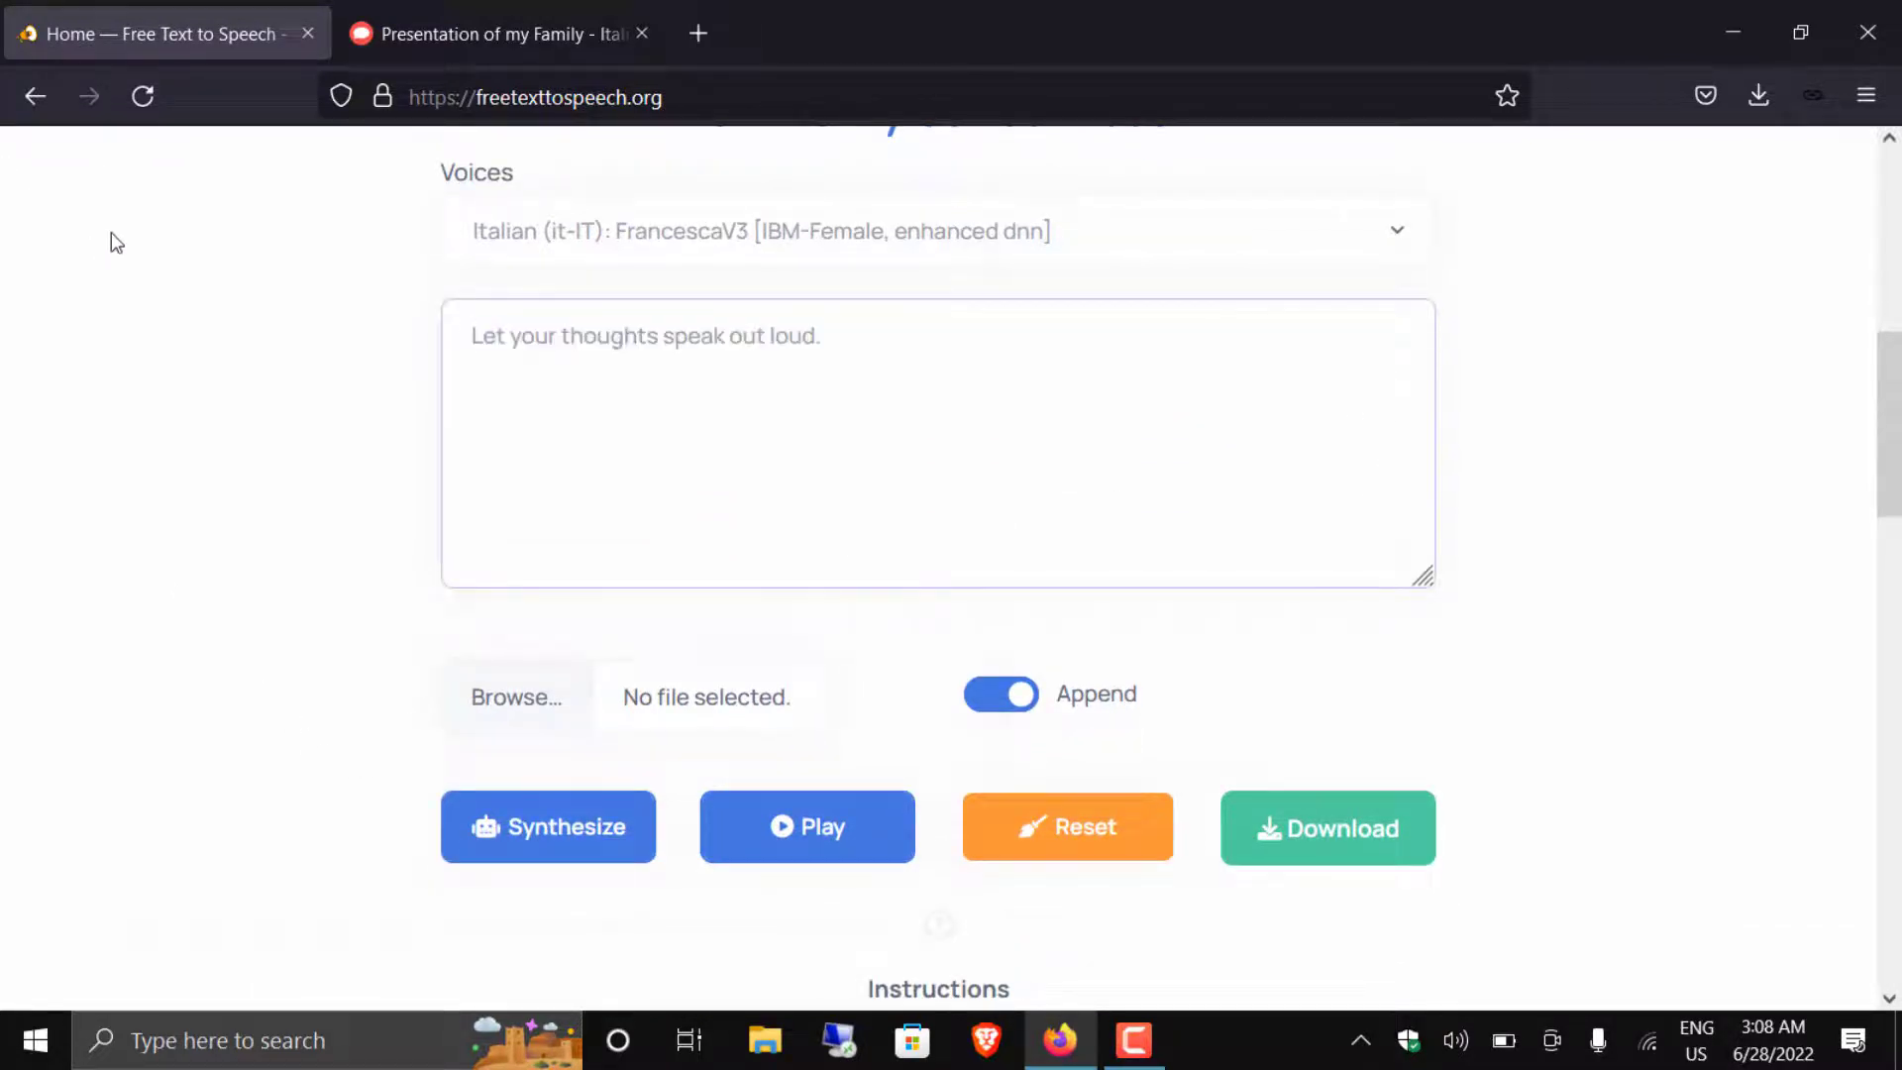
# Select the voice American English (en-US): MichaelV3 (male, enhanced dnn) and load english.txt as the text to speak.
pyautogui.click(609, 248)
pyautogui.scroll(4, 765, 580)
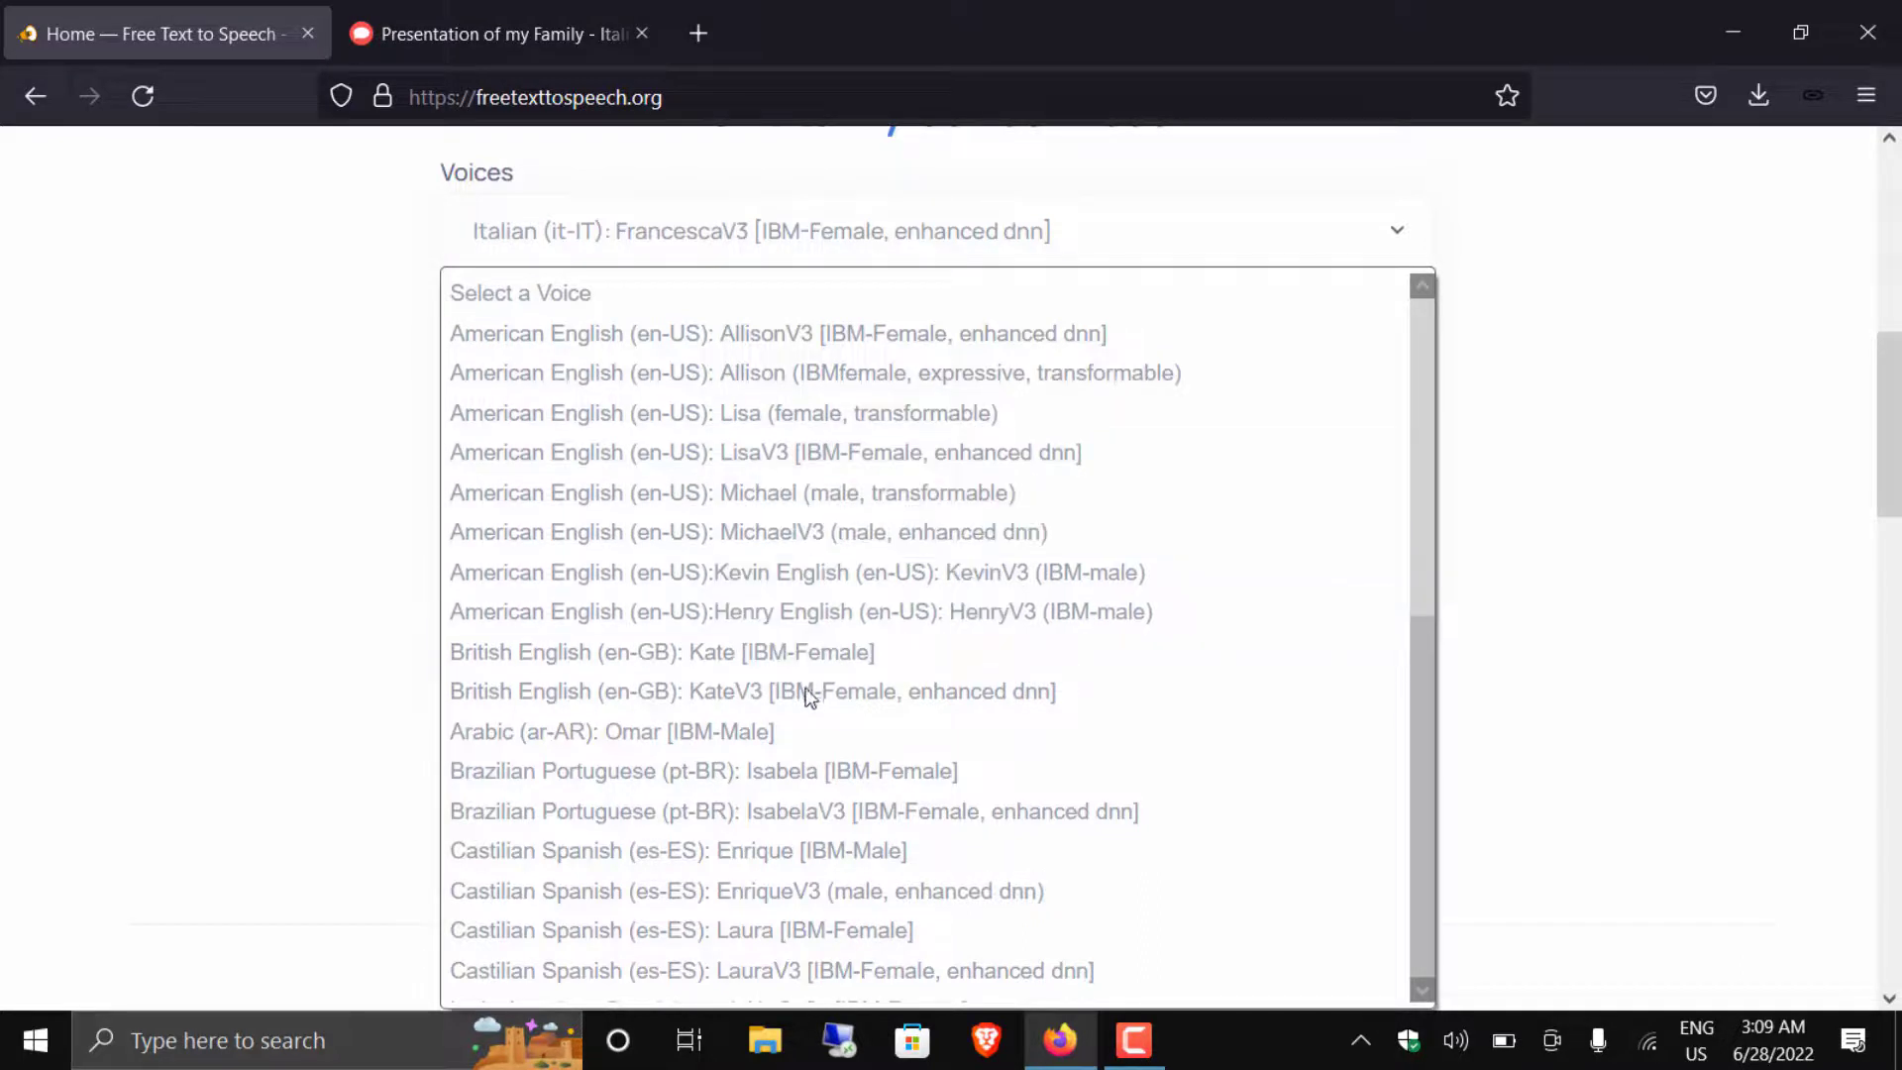
pyautogui.click(771, 538)
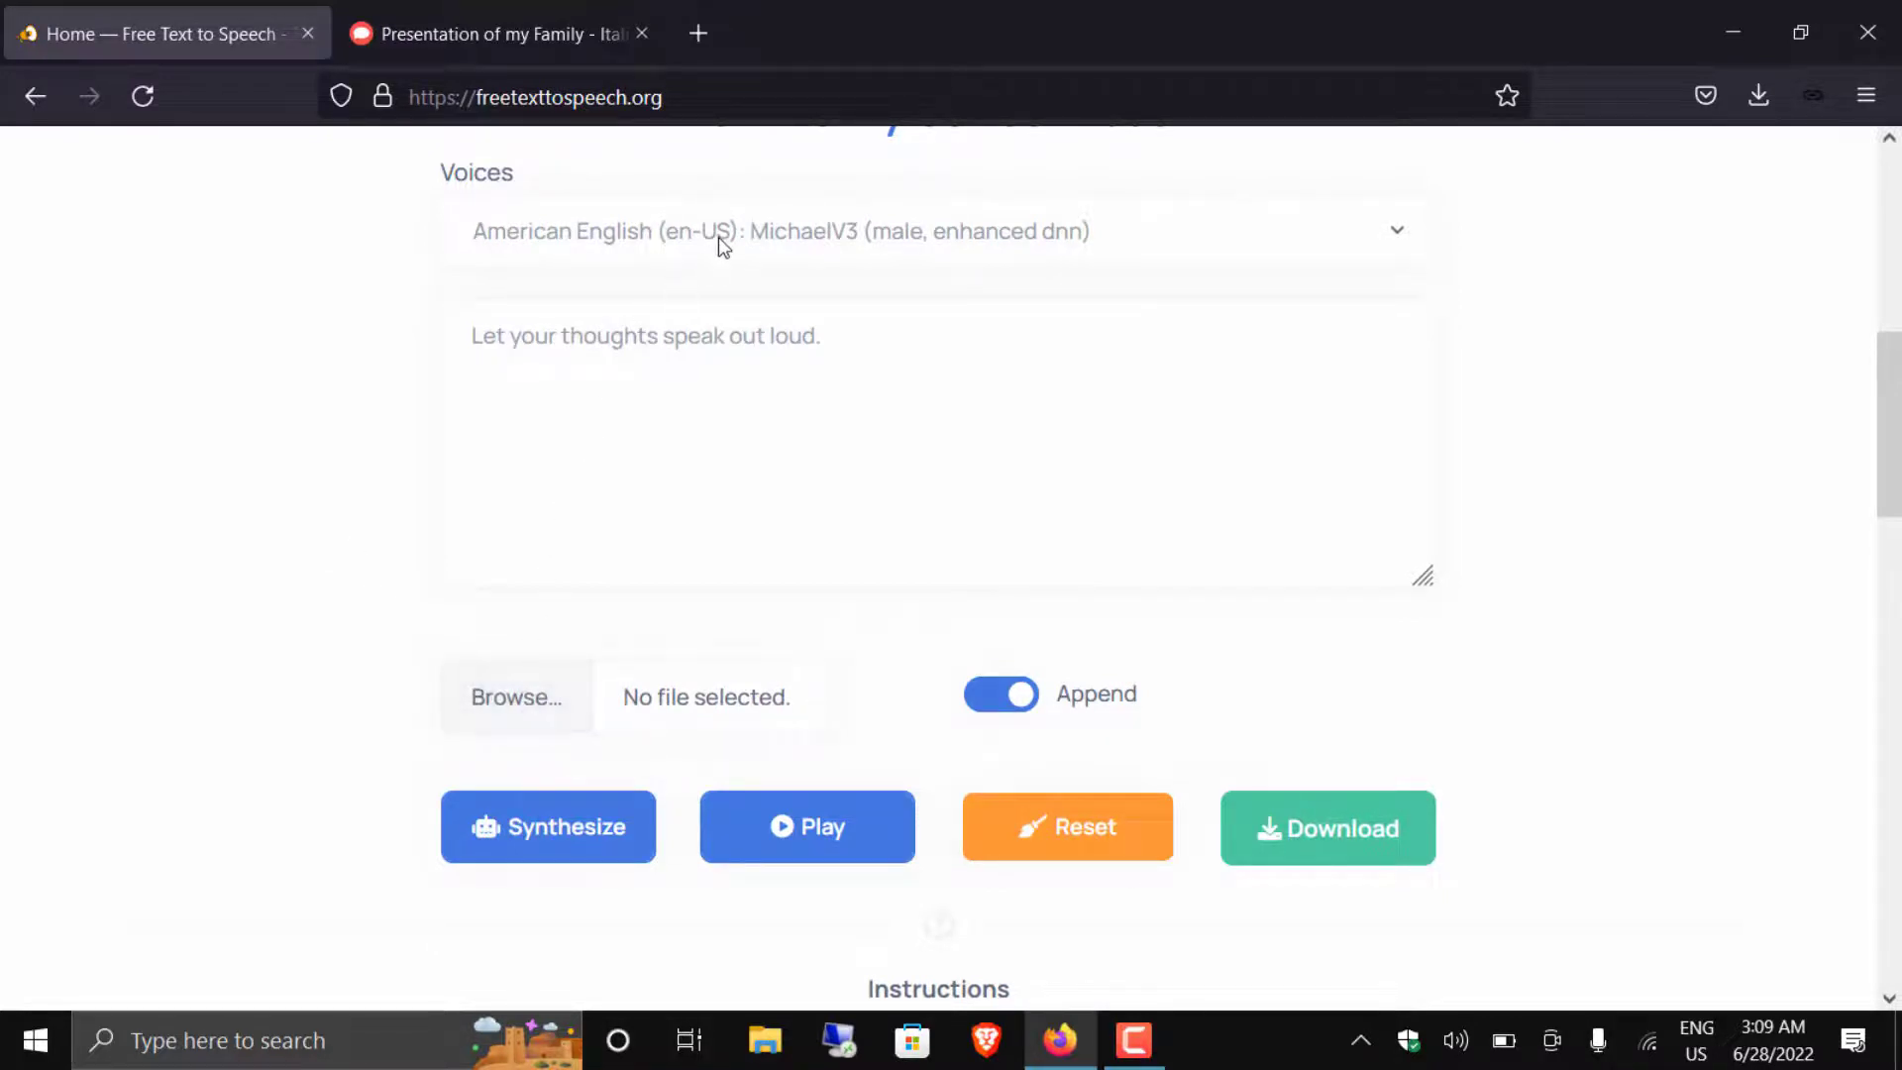
pyautogui.click(547, 704)
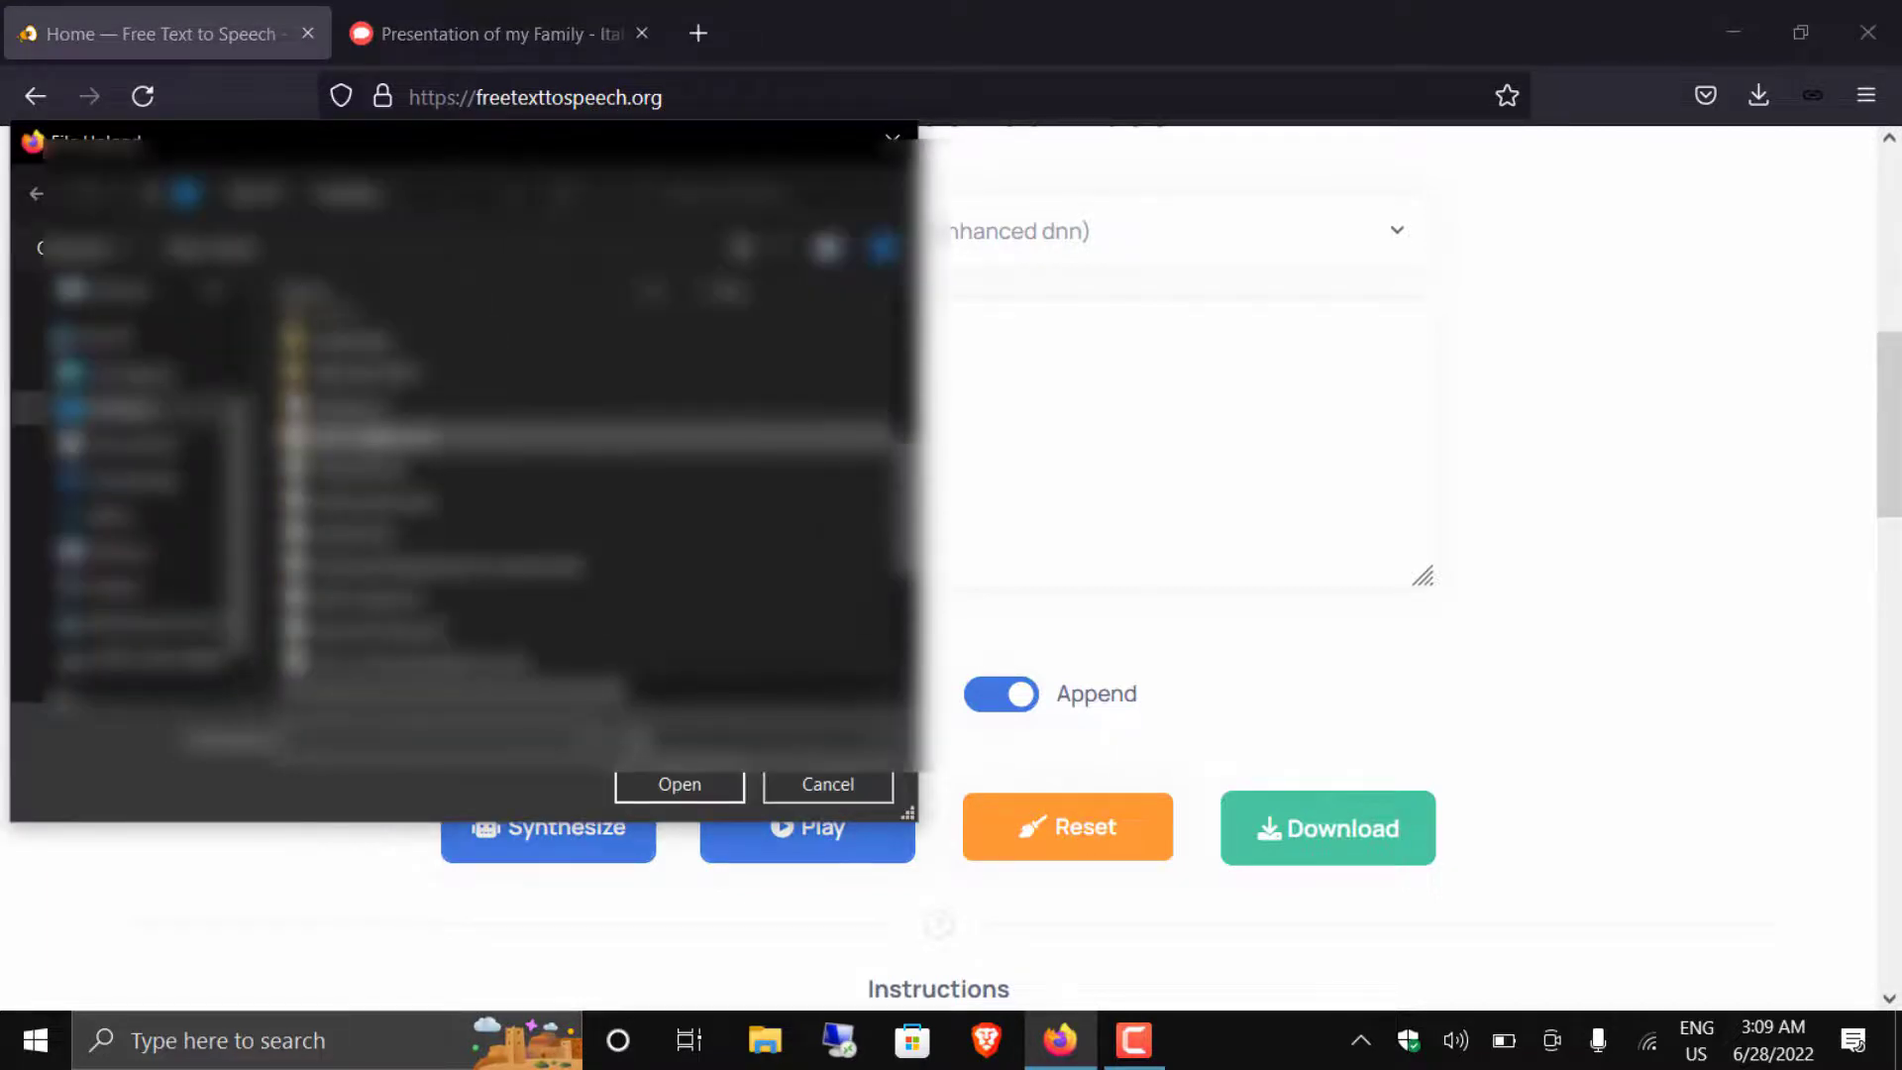
pyautogui.doubleClick(360, 541)
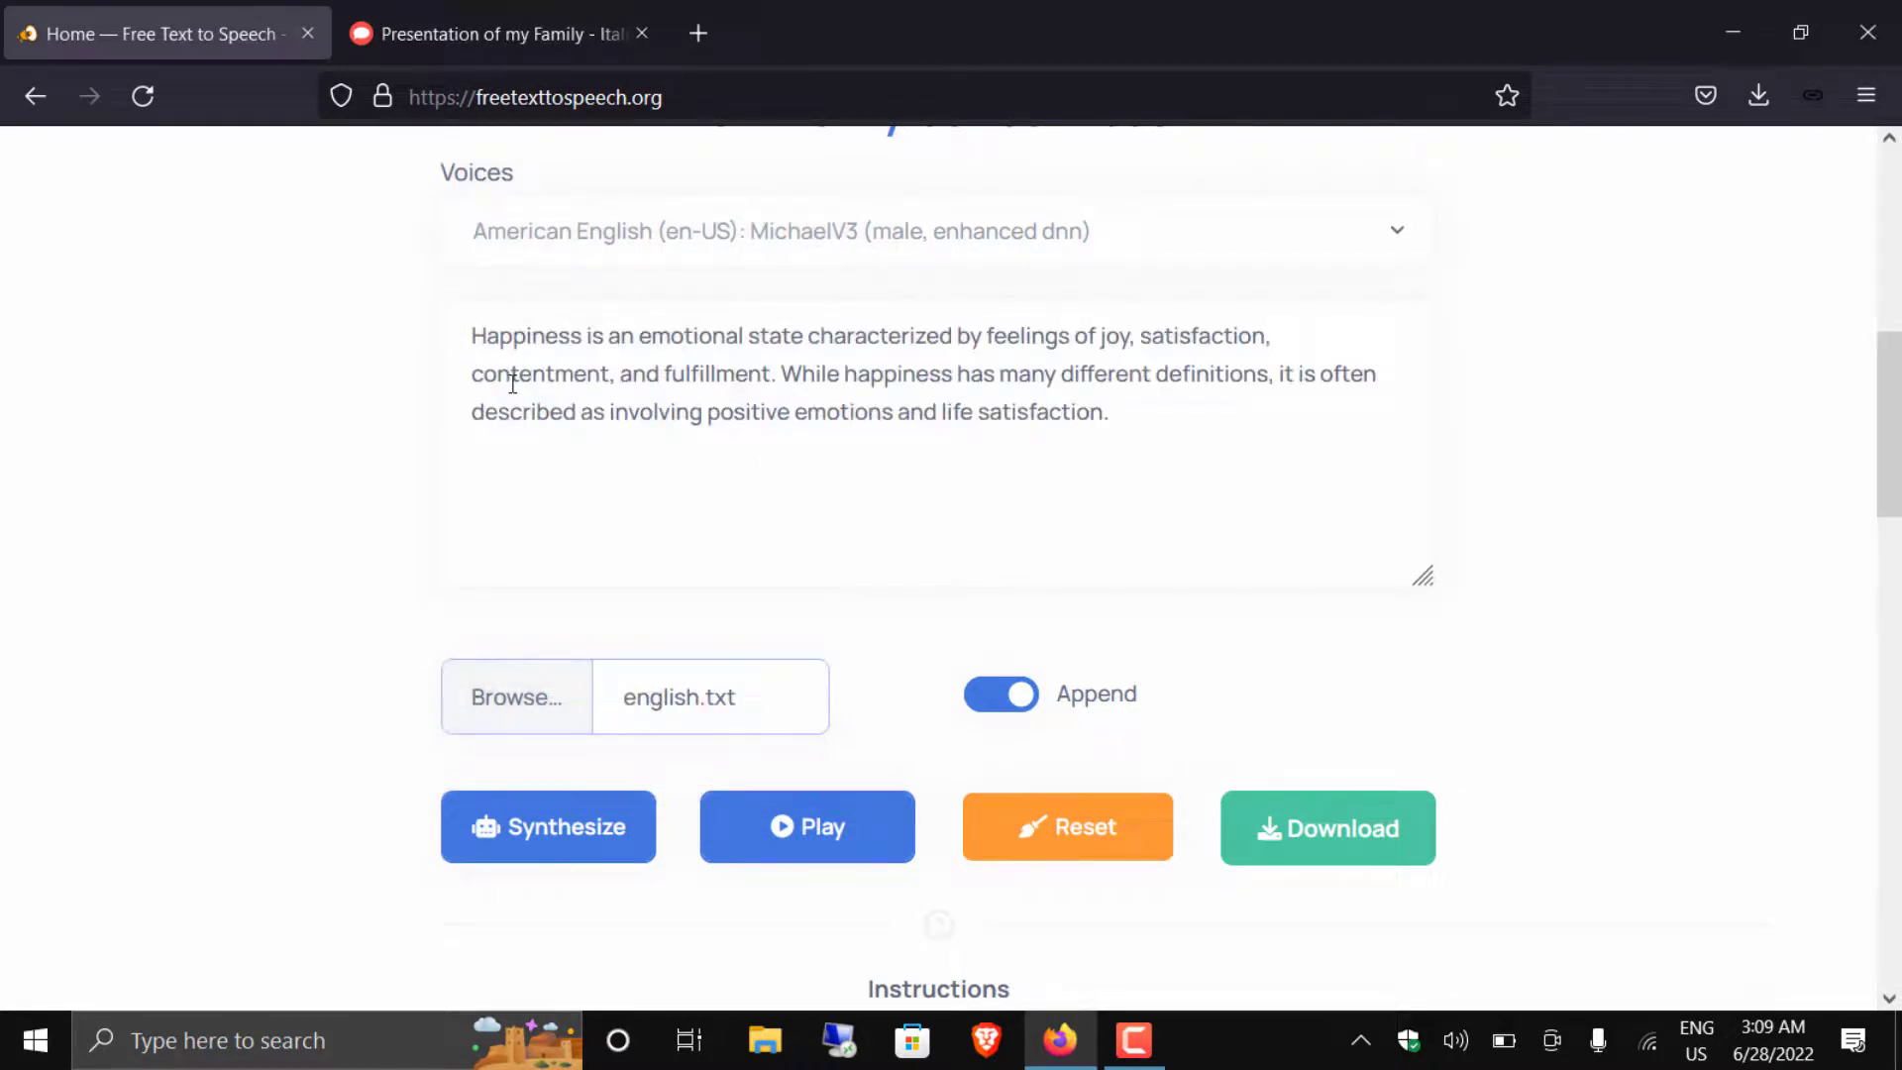
# Synthesize the English paragraph about happiness and play the resulting speech.
pyautogui.moveTo(1119, 412); pyautogui.dragTo(514, 375)
pyautogui.click(277, 396)
pyautogui.click(535, 830)
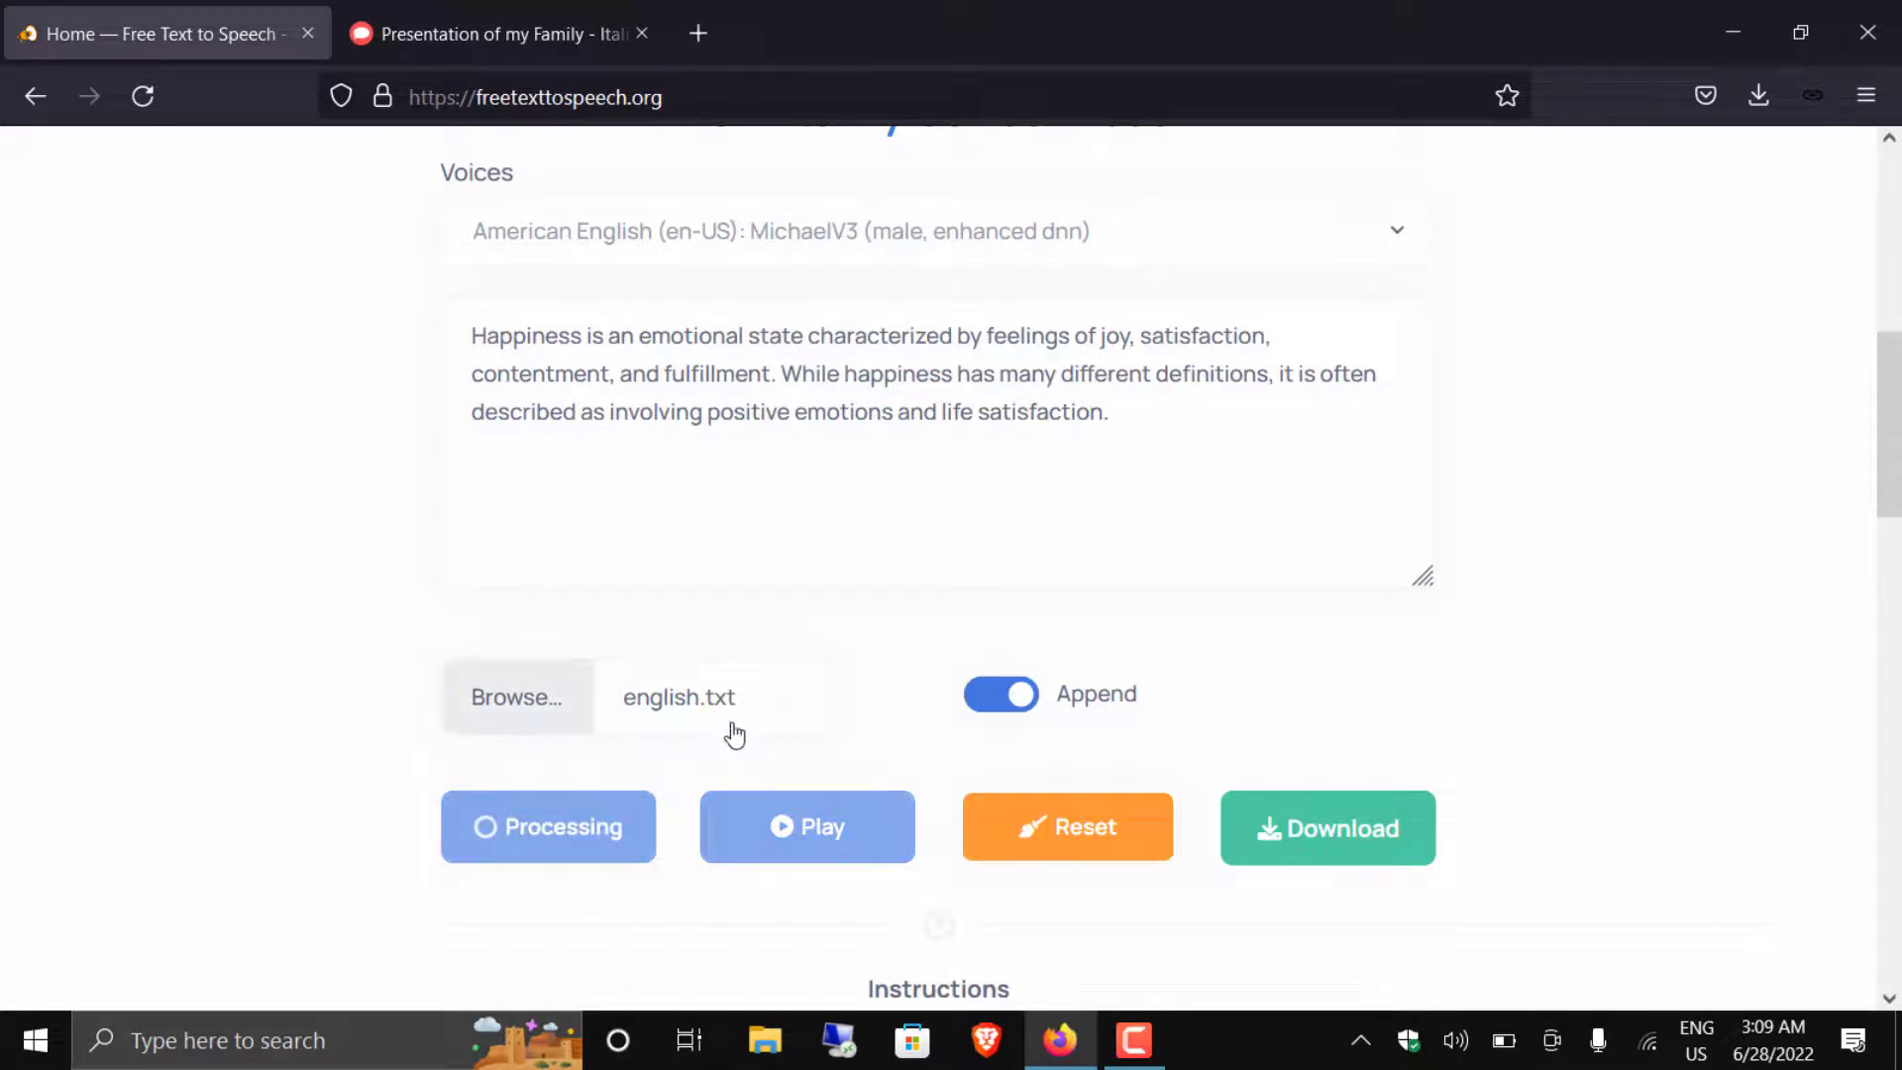
pyautogui.click(763, 822)
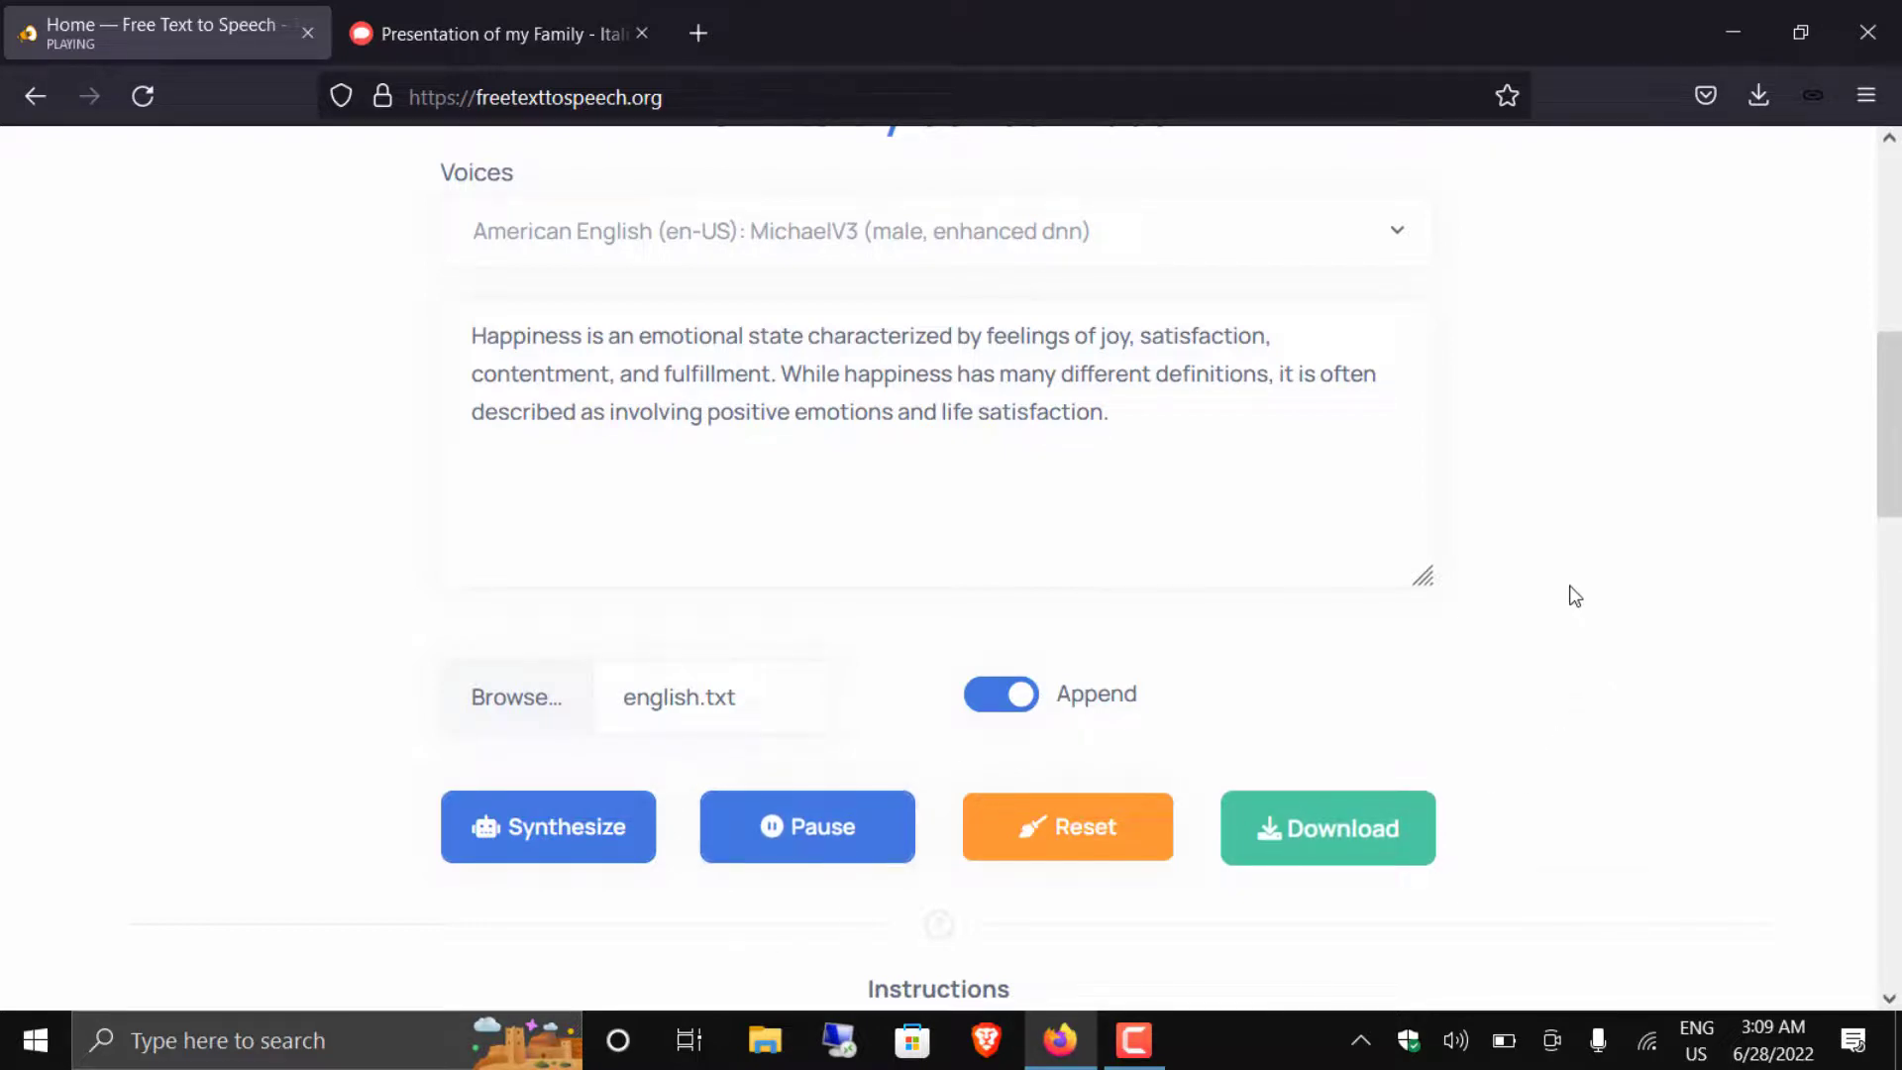
# Delete the whole happiness paragraph from the text field.
pyautogui.moveTo(1072, 452); pyautogui.dragTo(337, 313)
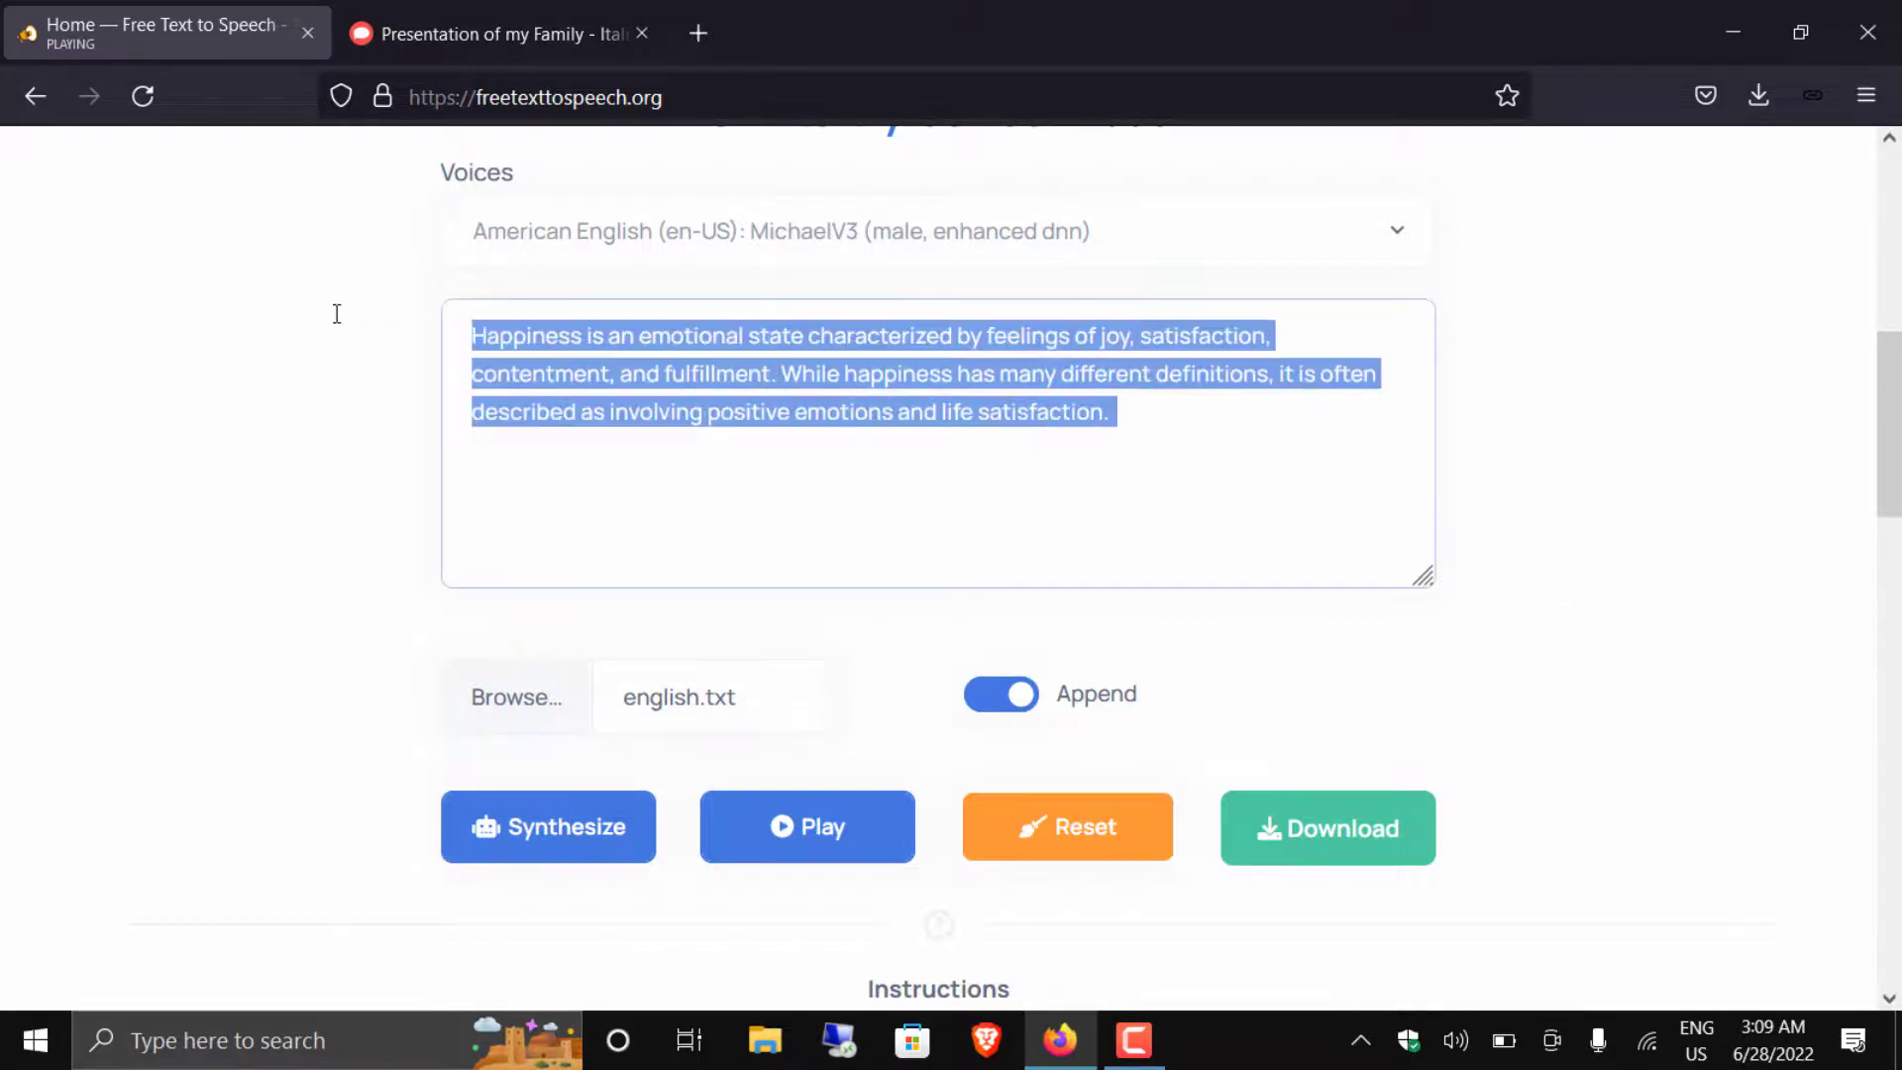
pyautogui.press('BackSpace')
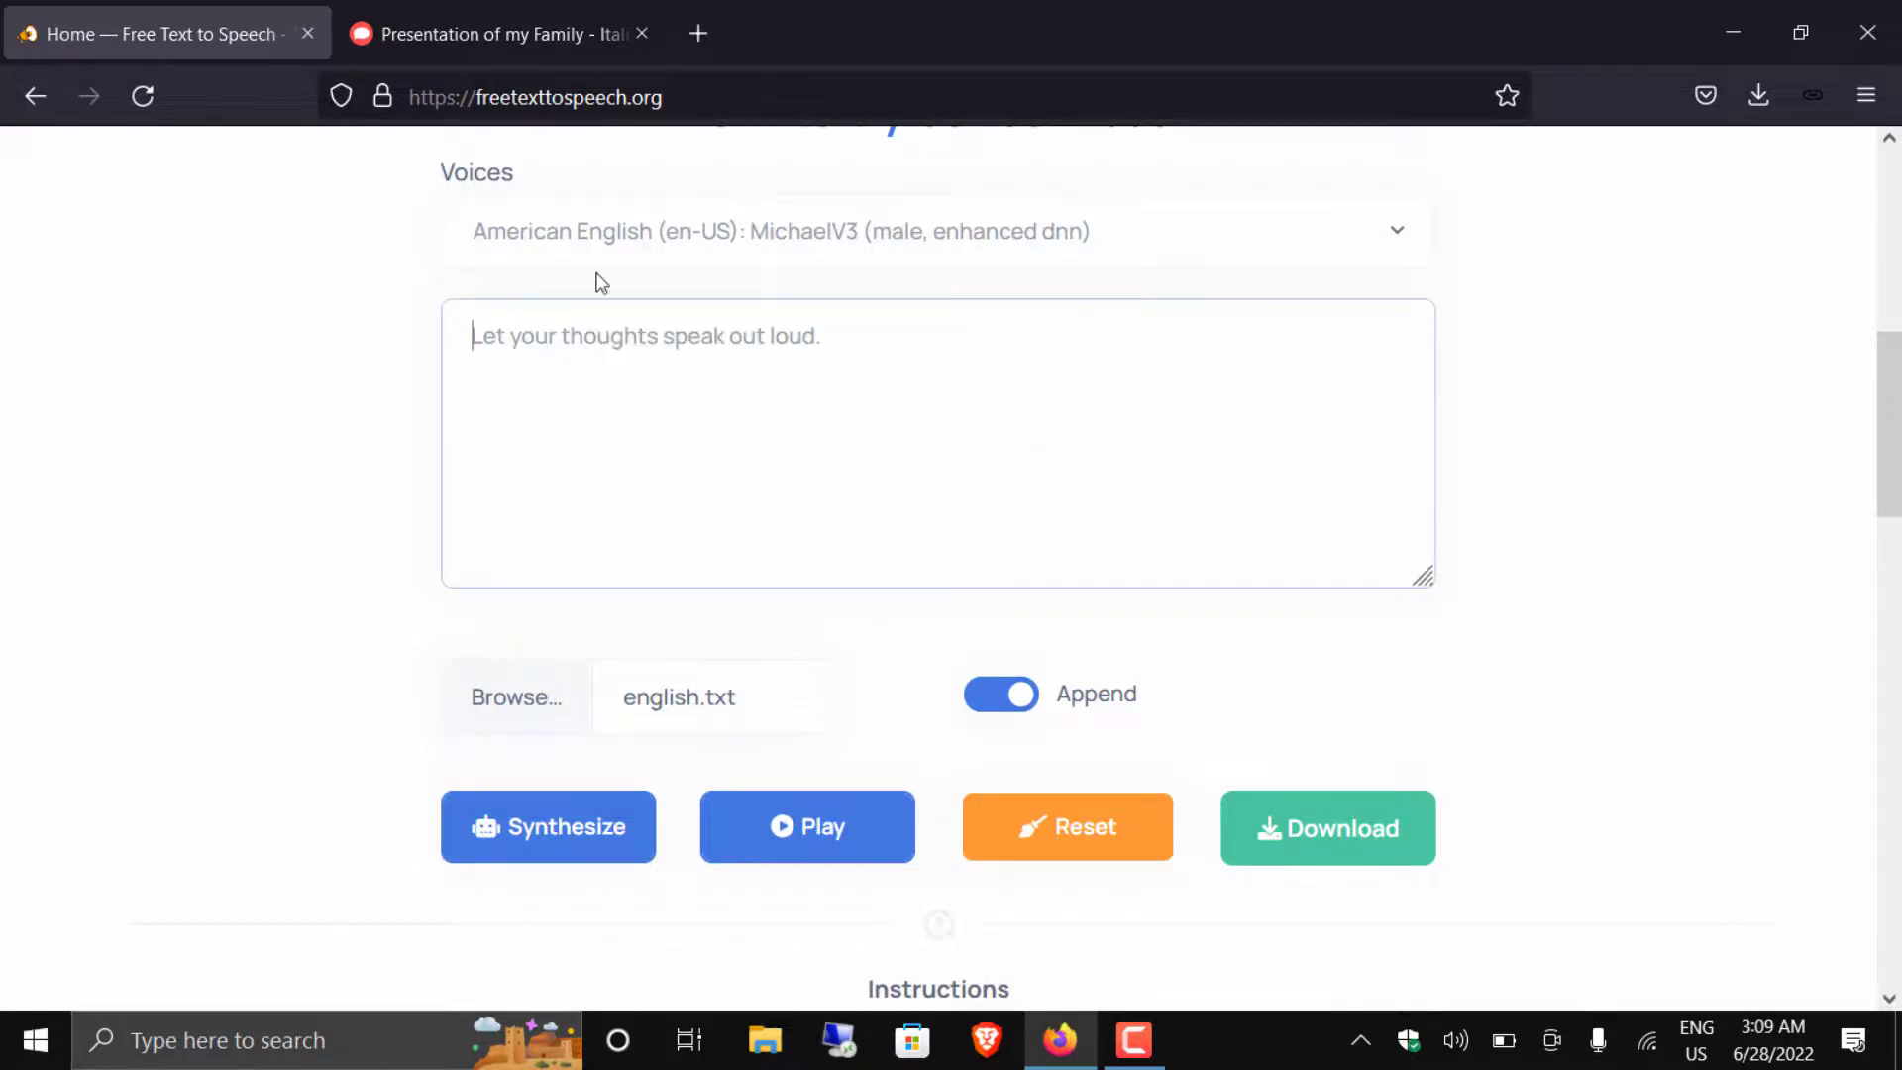
# Look through the available voices, the text-to-speech form and the instructions on how to use the service.
pyautogui.click(642, 250)
pyautogui.scroll(-5, 637, 467)
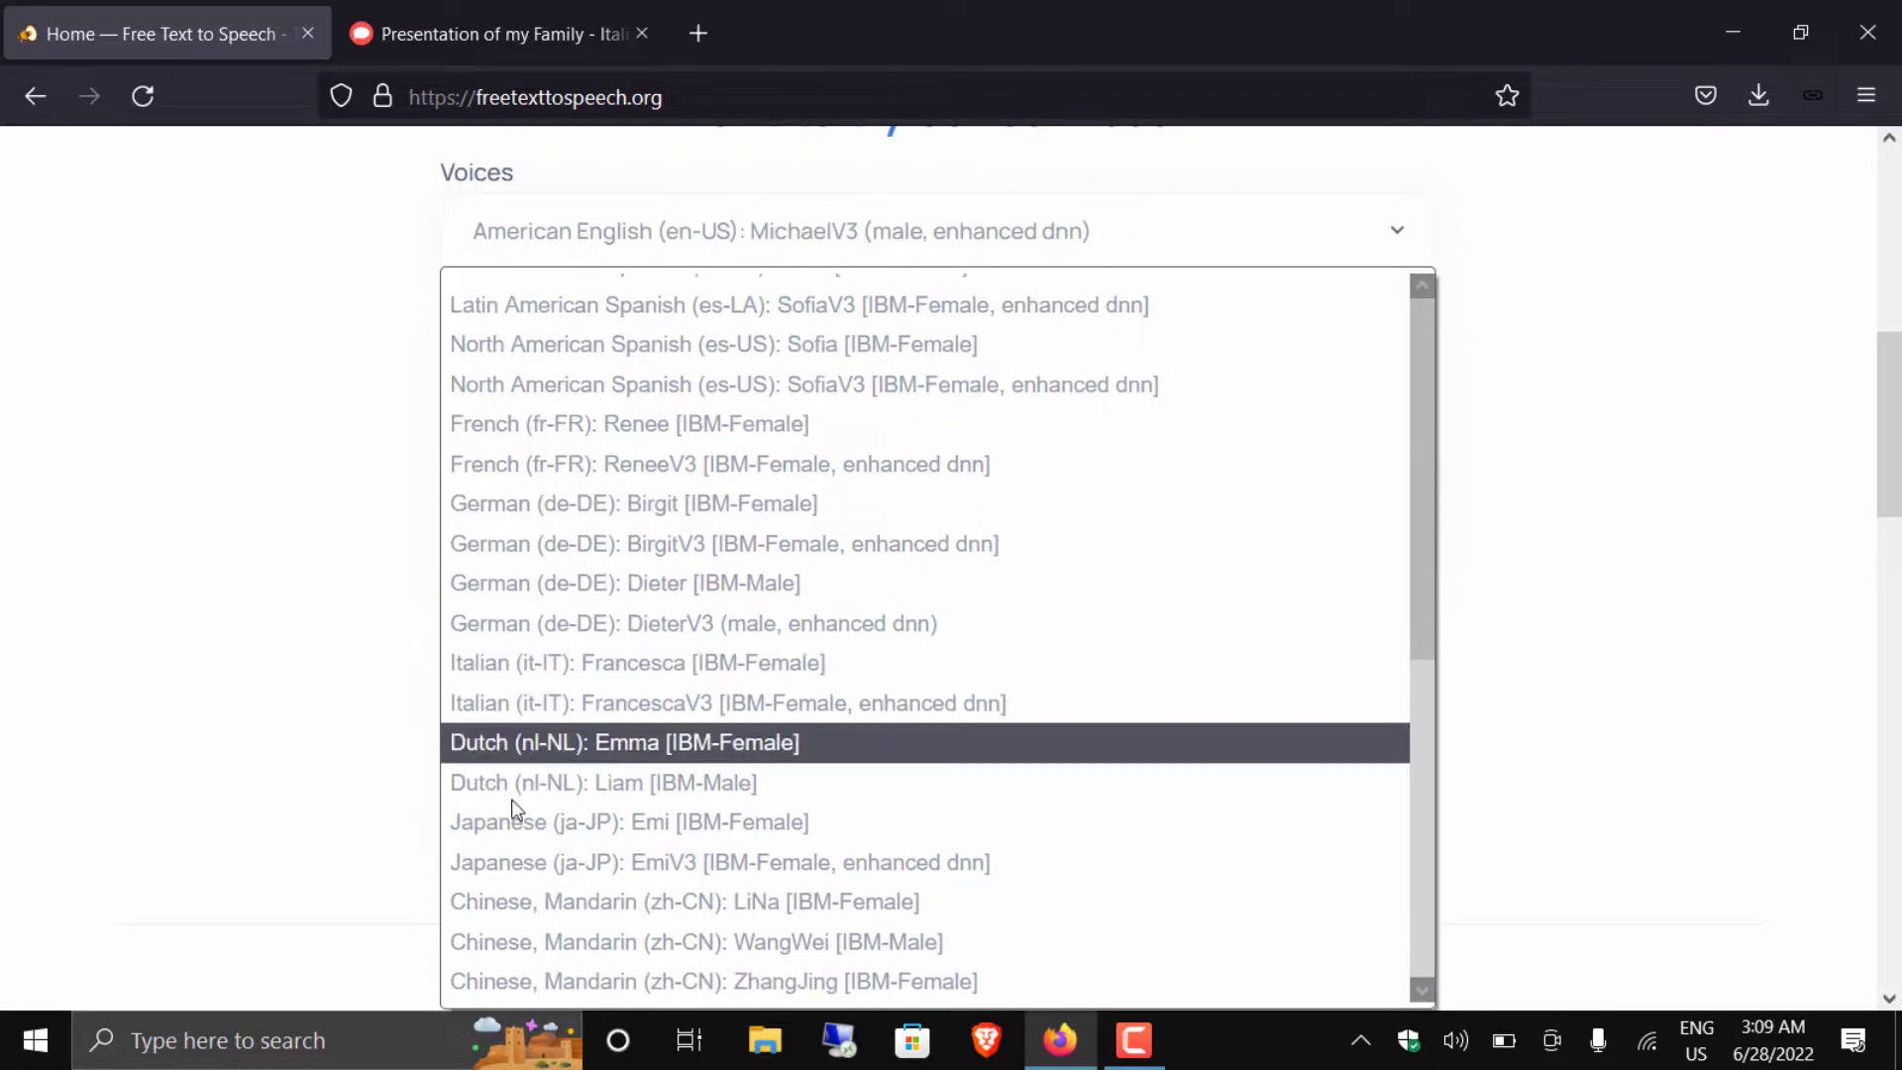
pyautogui.scroll(8, 409, 452)
pyautogui.scroll(-4, 487, 545)
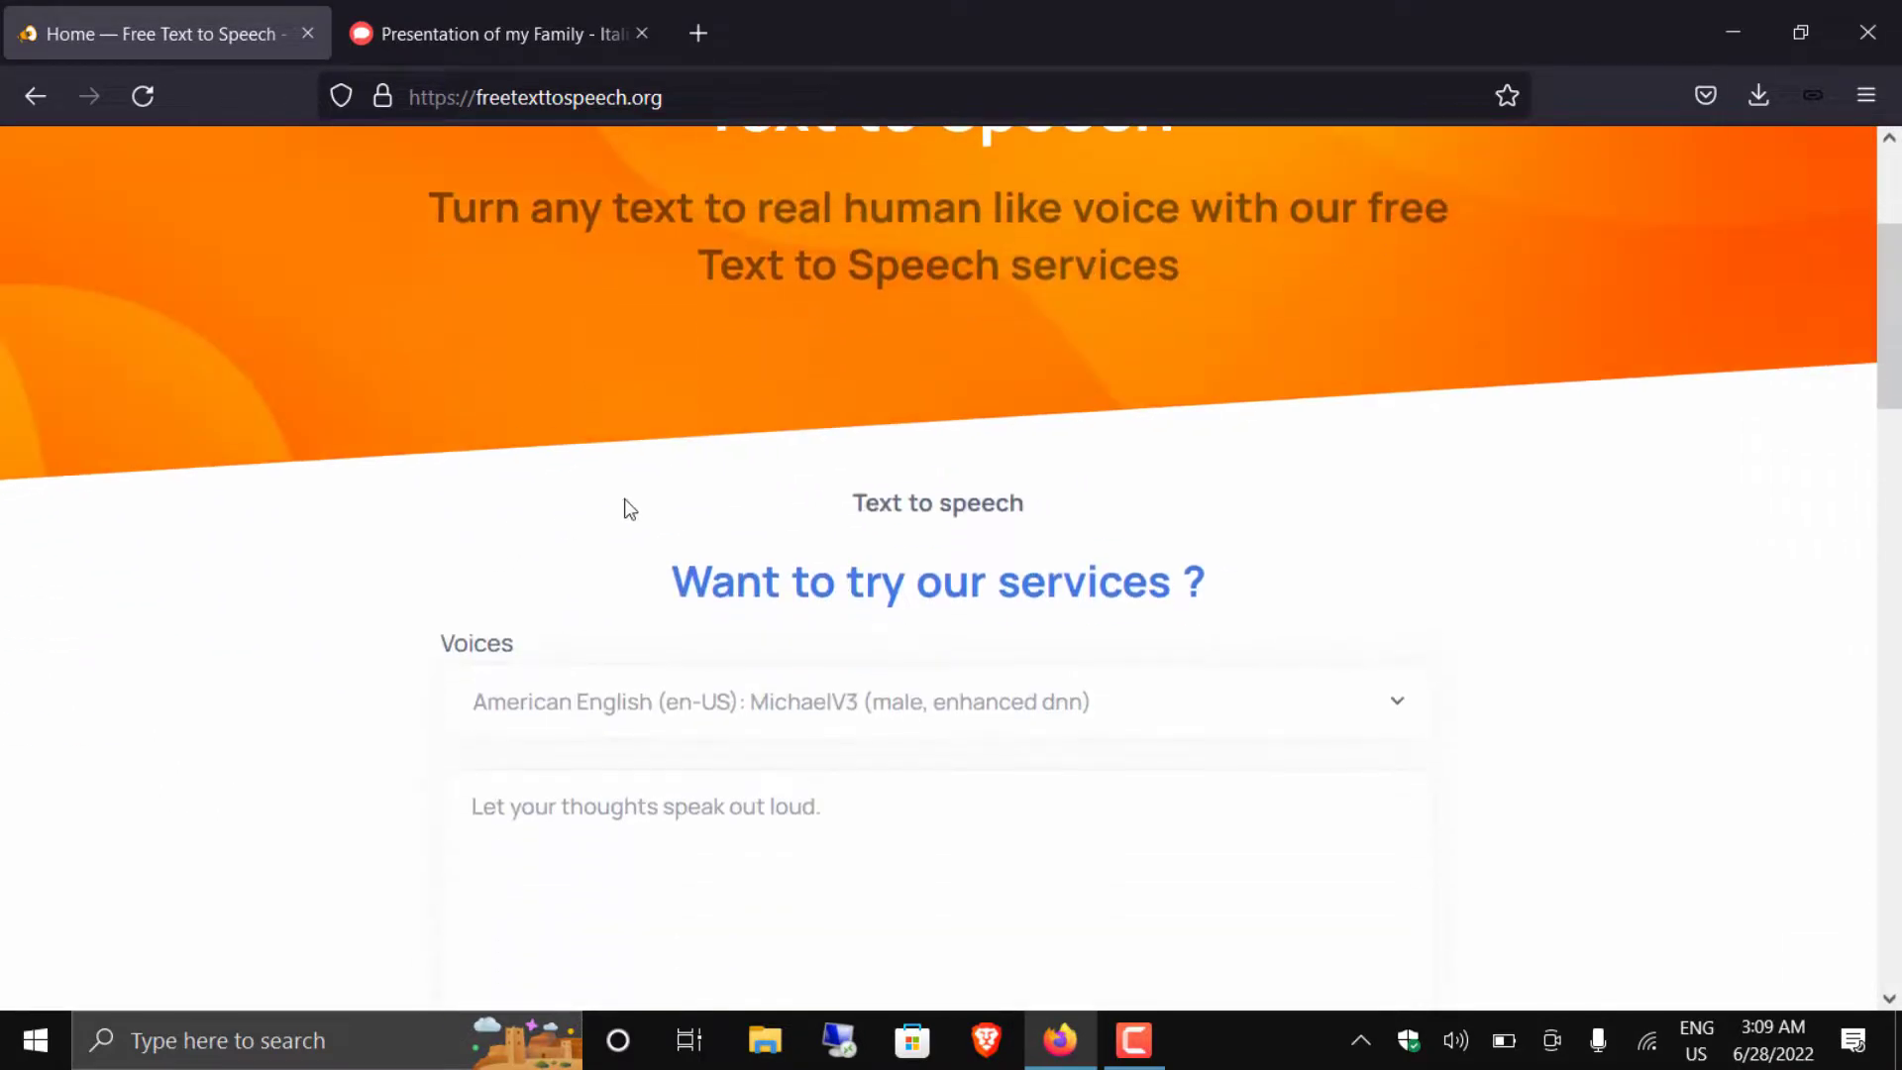
pyautogui.hotkey('ctrl', '-')
pyautogui.scroll(-6, 473, 548)
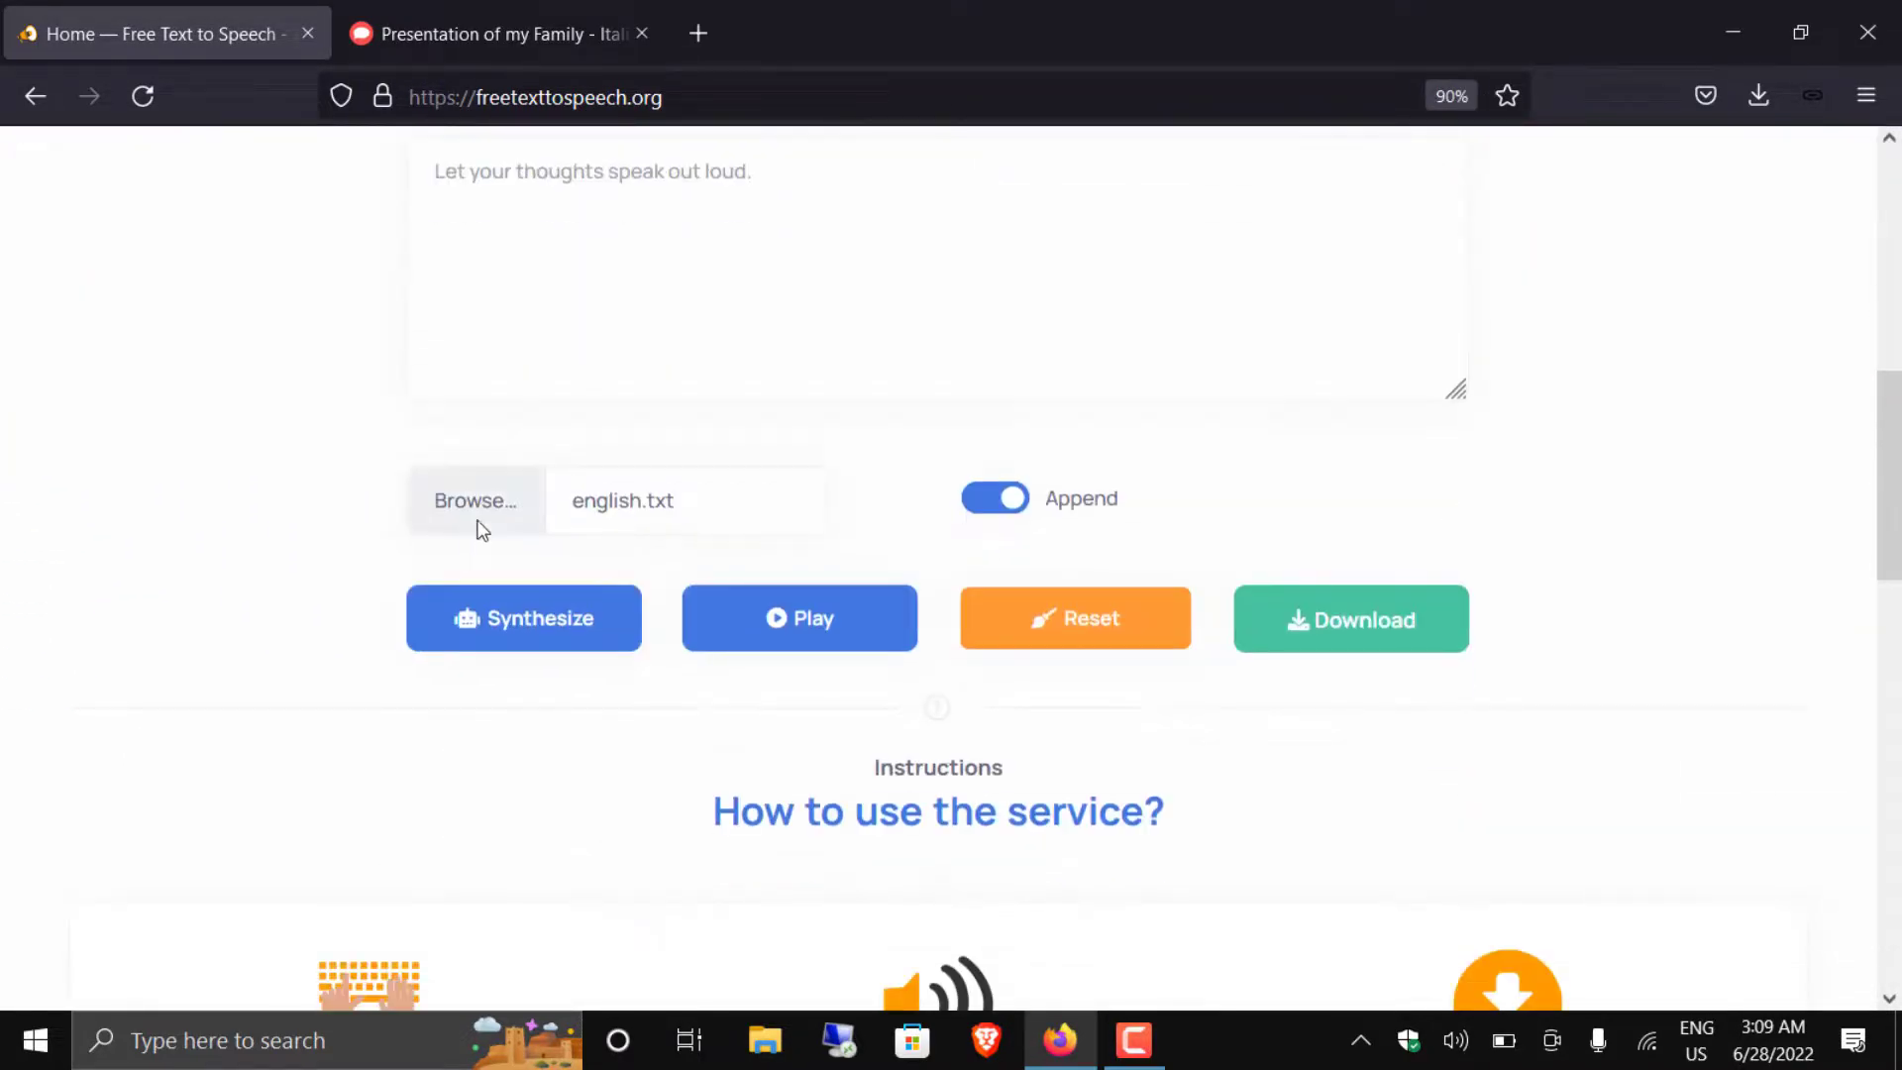
pyautogui.scroll(2, 318, 369)
pyautogui.scroll(6, 234, 376)
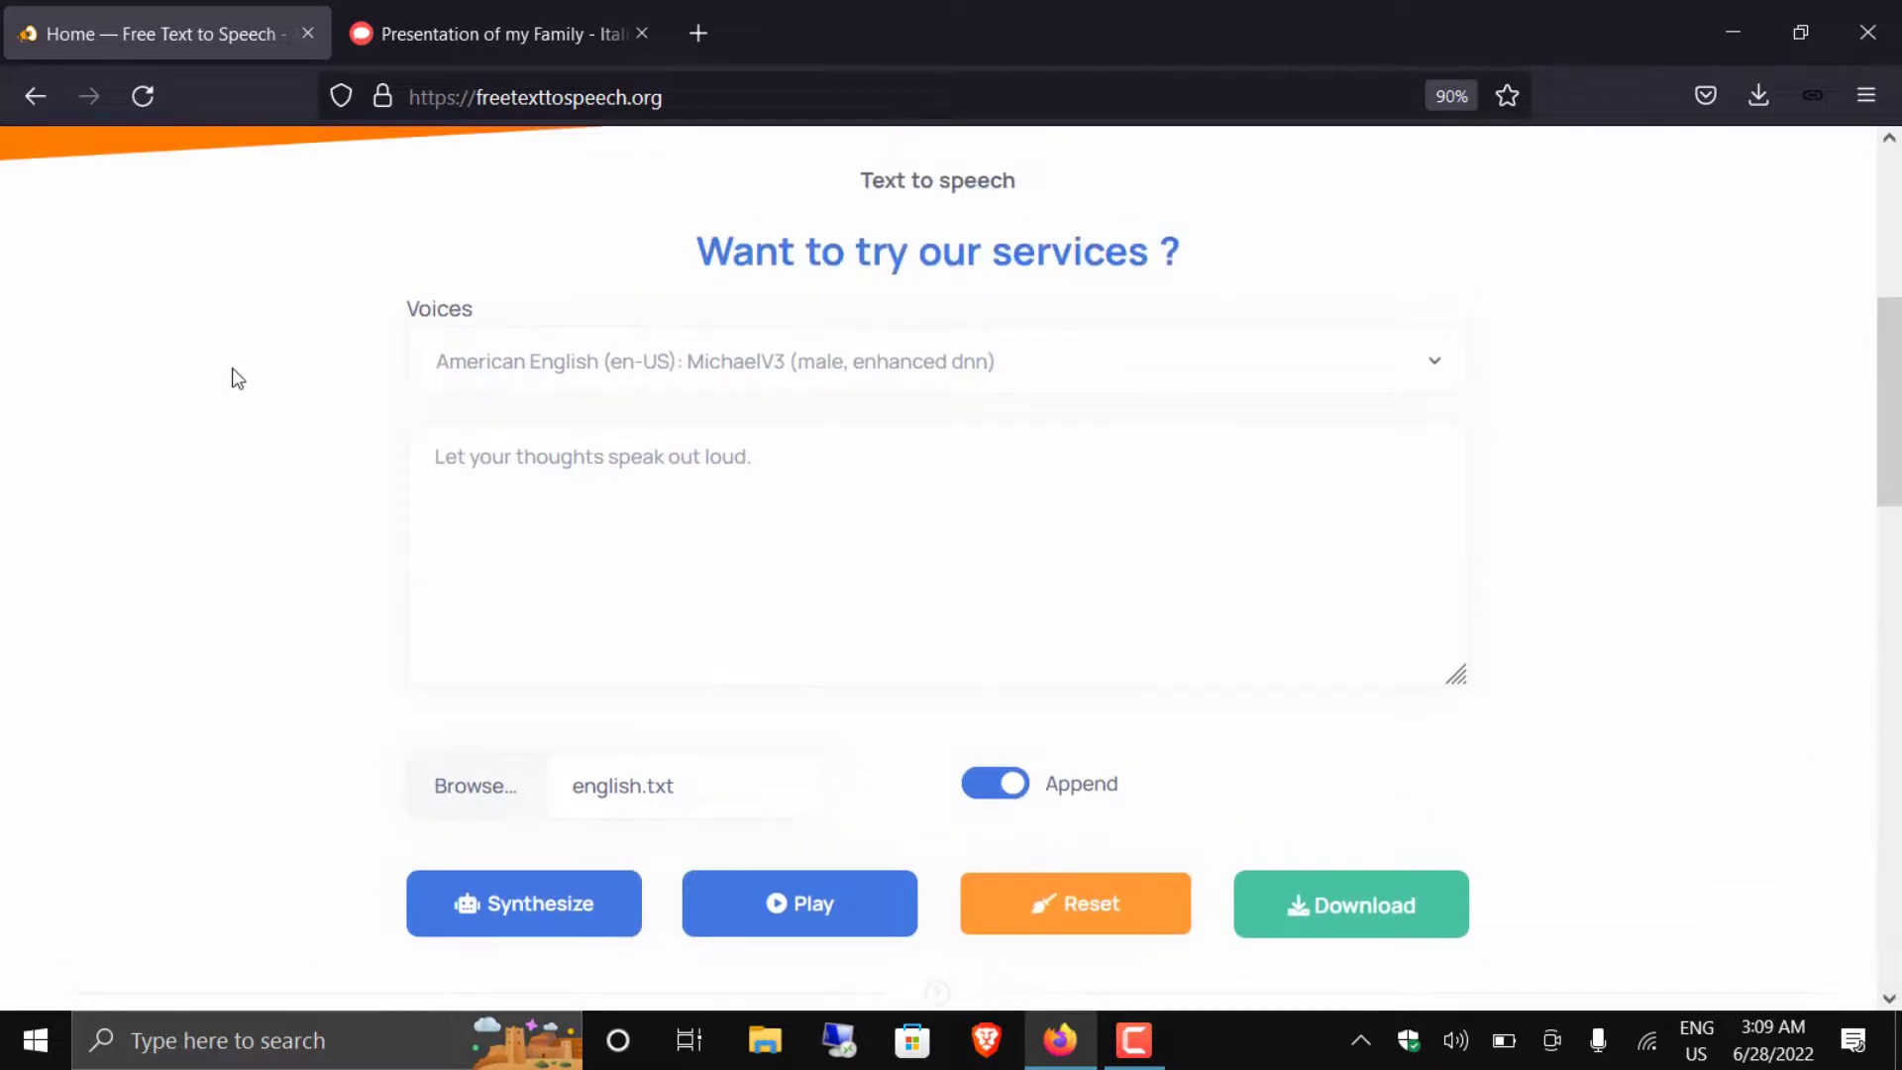
pyautogui.scroll(-7, 287, 265)
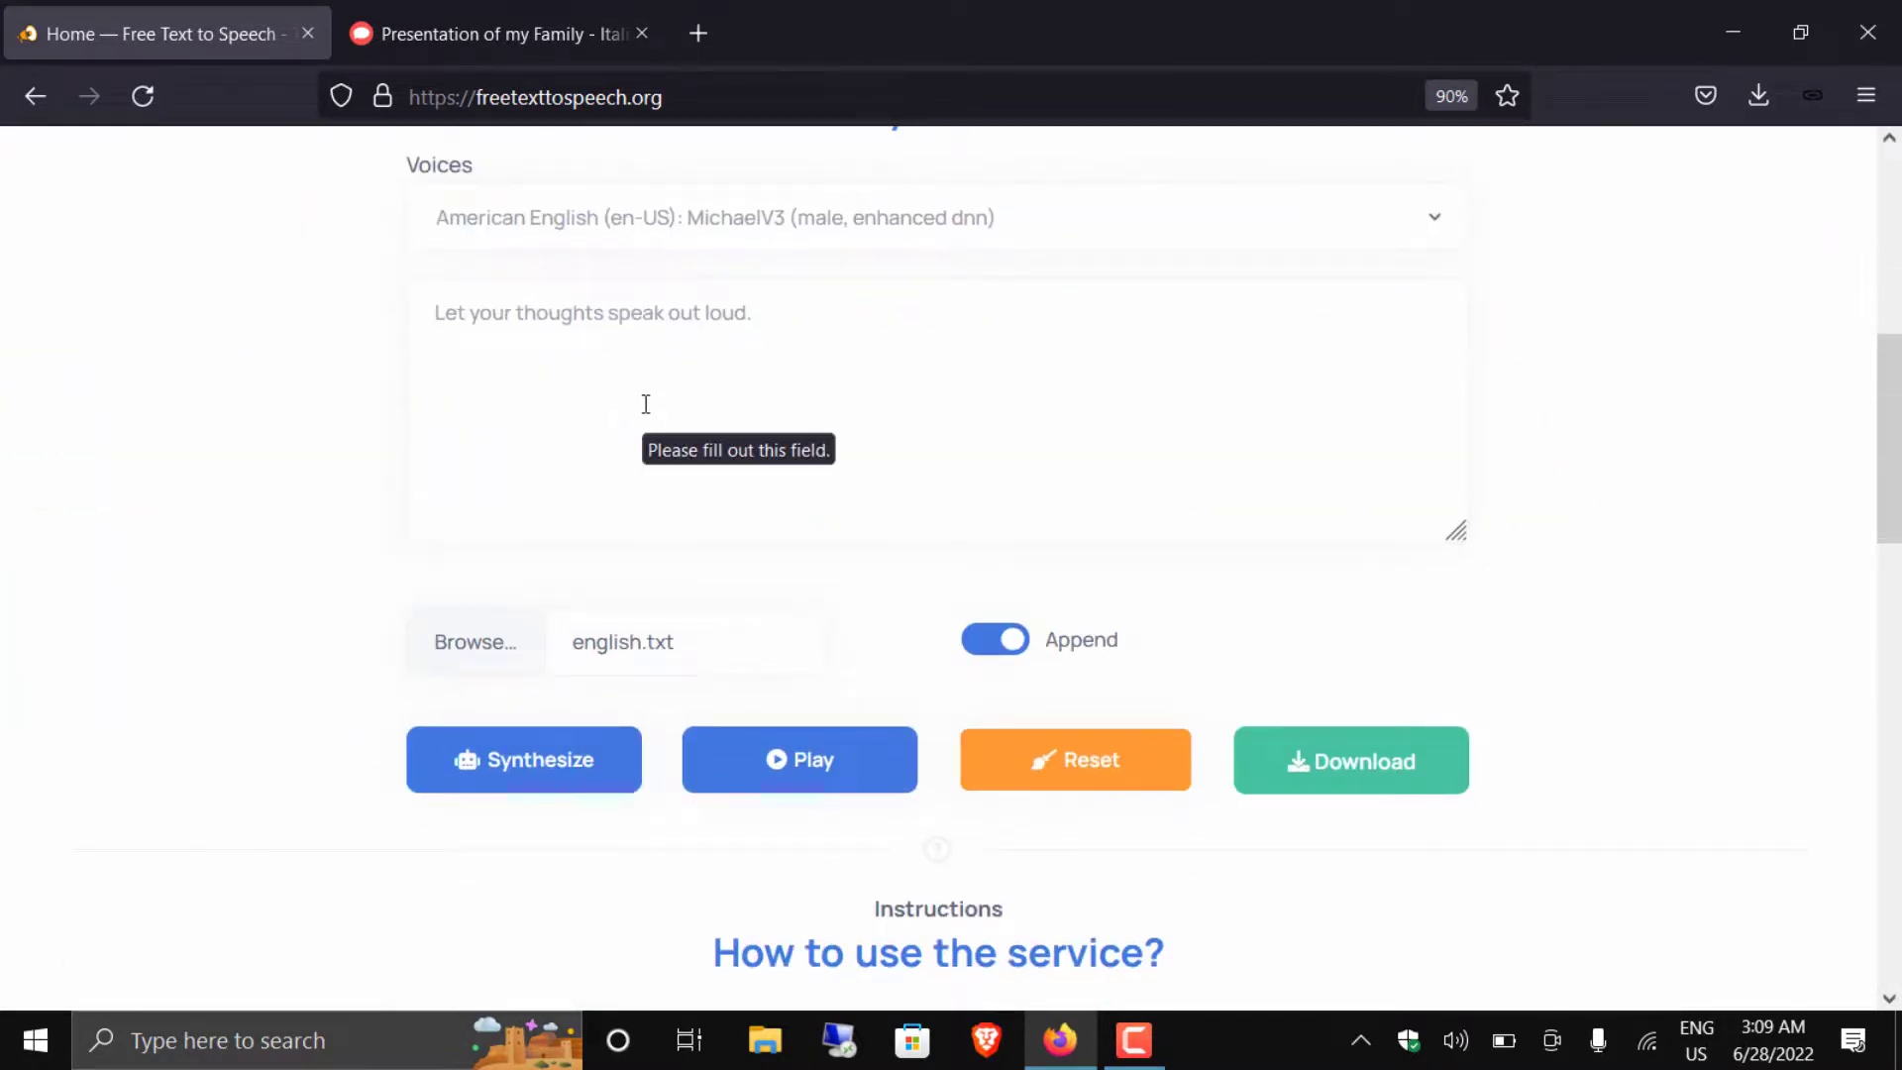
pyautogui.scroll(-9, 407, 436)
pyautogui.scroll(8, 414, 441)
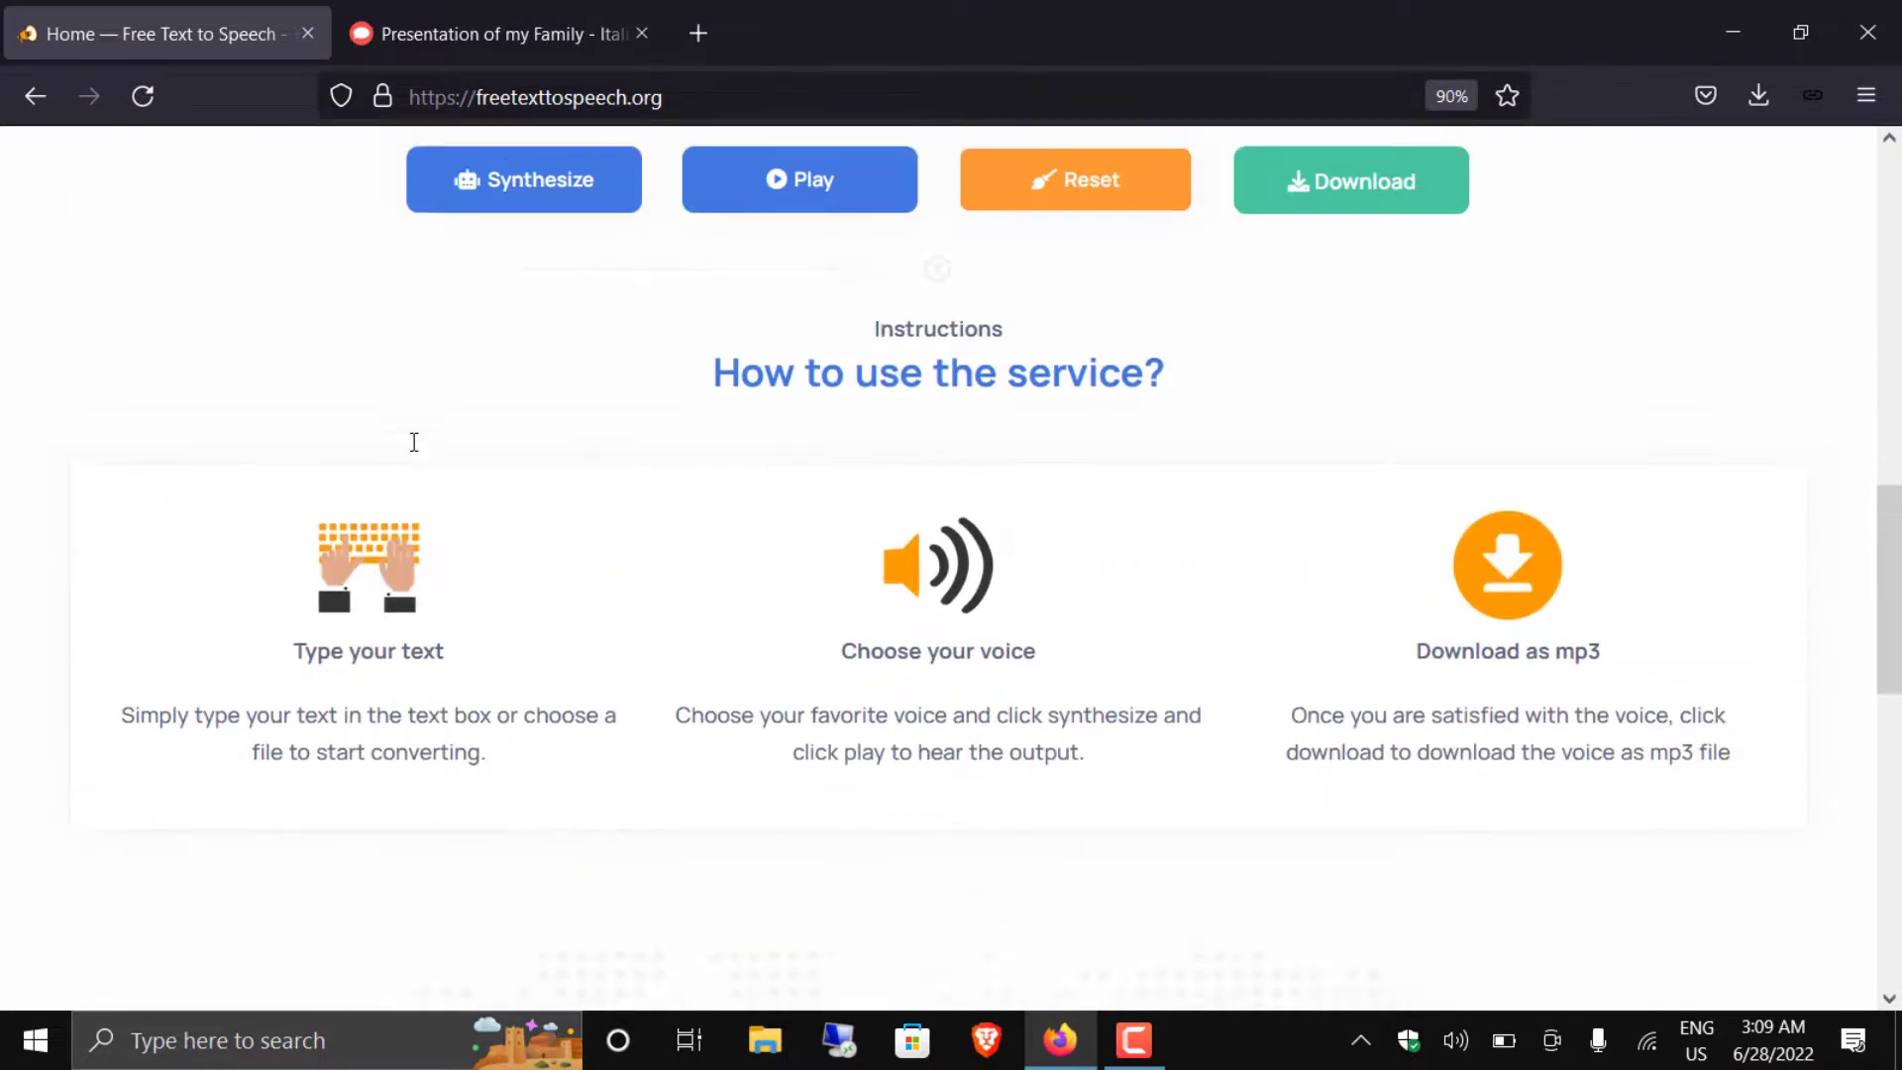